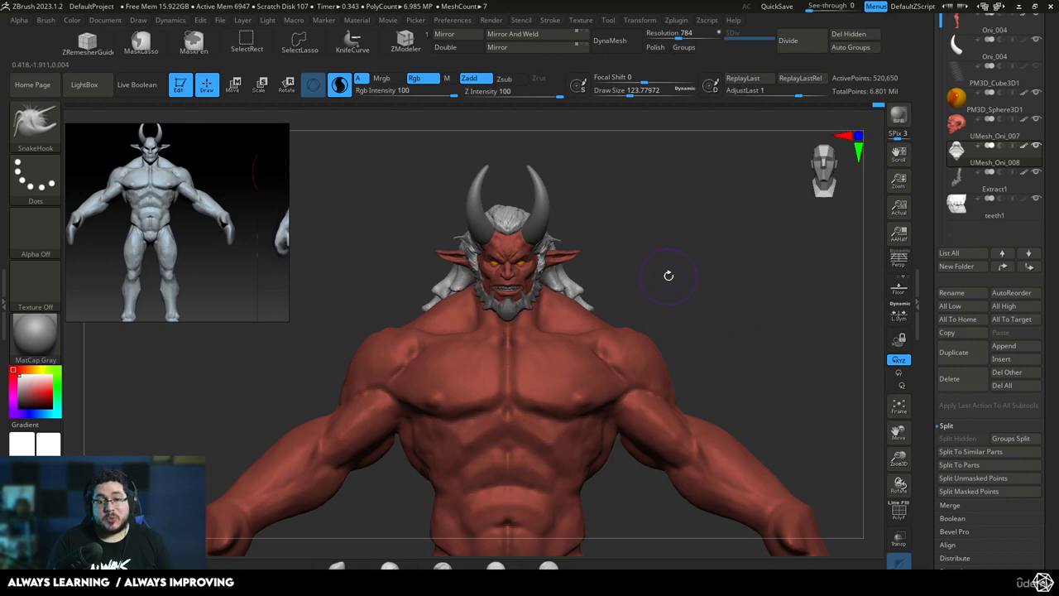
Examine the red oni concept art and the slimmer grey full-body reference to compare them with the model's proportions
alt+drag(701, 317, 712, 198)
middle_drag(236, 310, 179, 197)
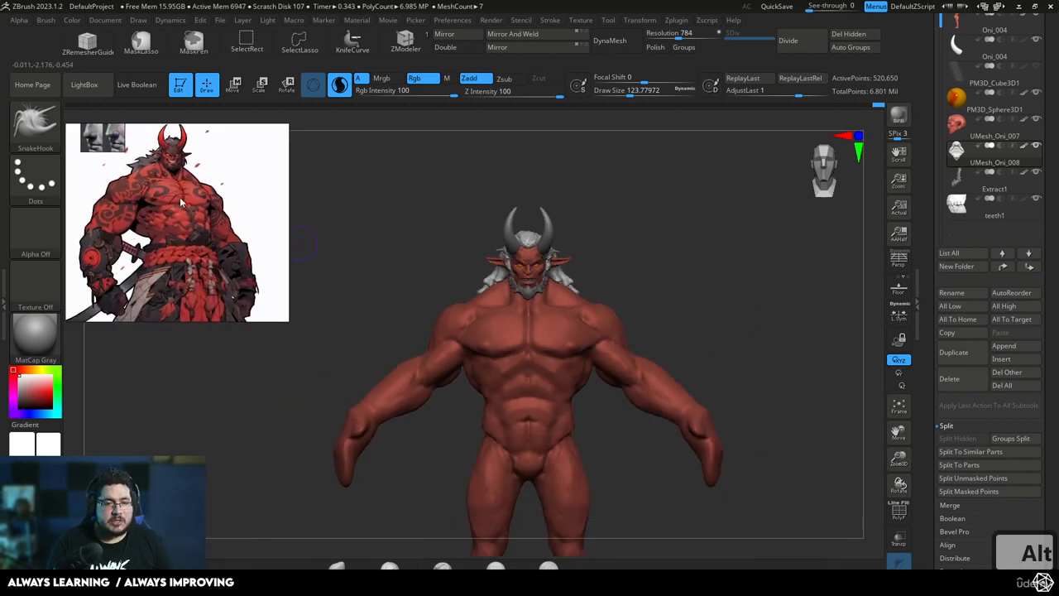
scroll(184, 217, down, 3)
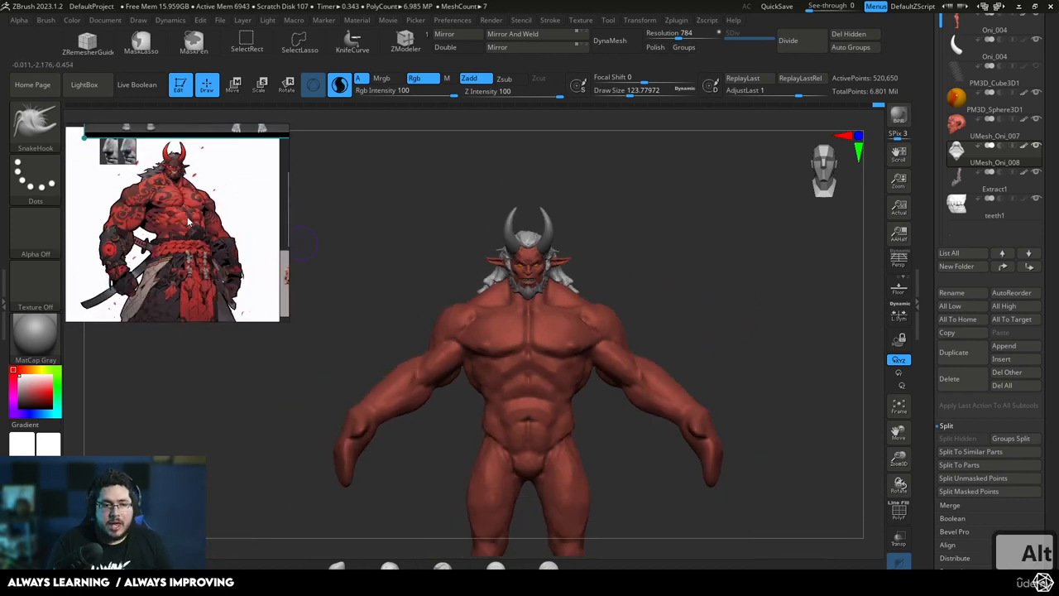
drag(355, 364, 675, 272)
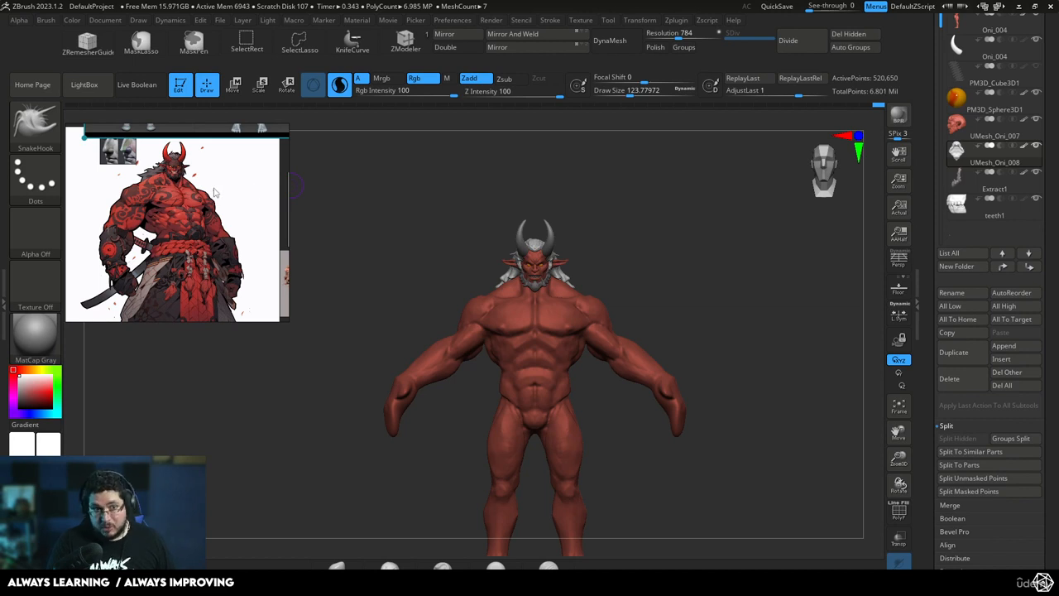
middle_drag(233, 212, 231, 308)
scroll(194, 205, up, 4)
middle_drag(184, 180, 229, 291)
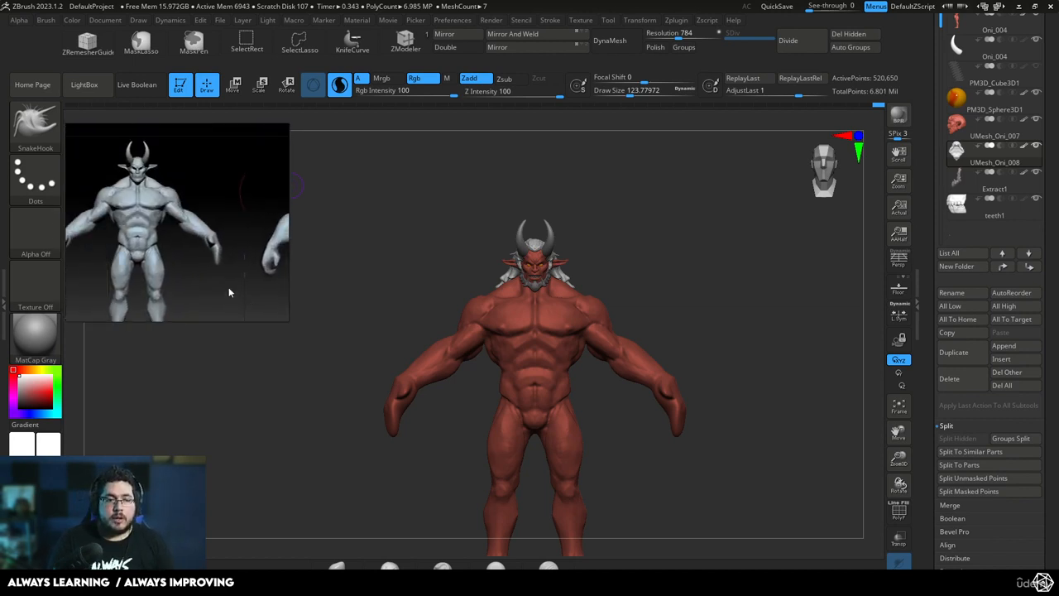
scroll(188, 244, down, 2)
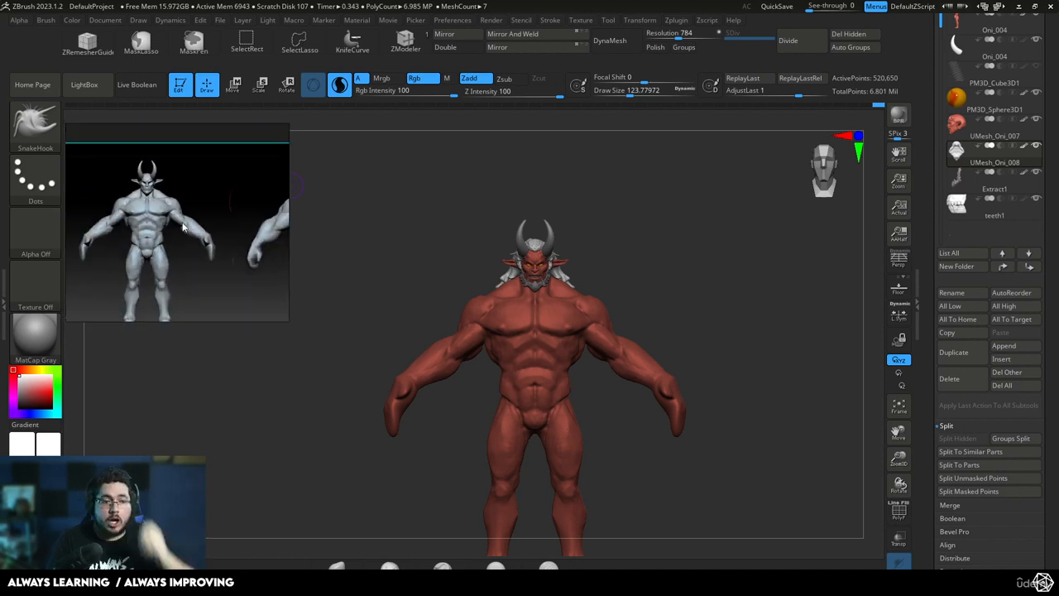
middle_drag(159, 228, 173, 216)
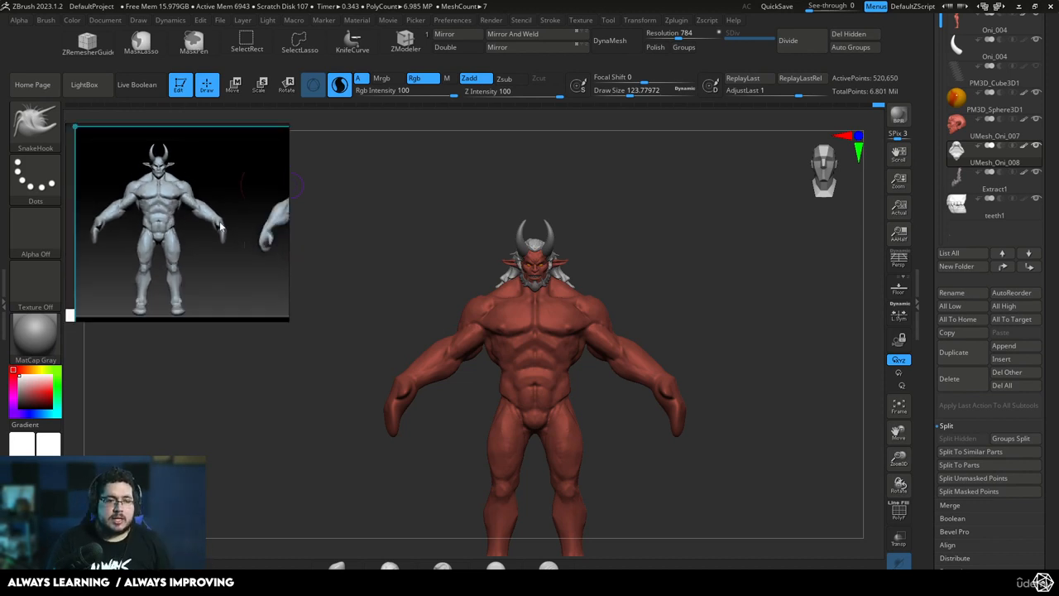
Compare the slim and bulky grey body references, focusing on shoulder width, arm mass and torso proportions
scroll(220, 225, up, 4)
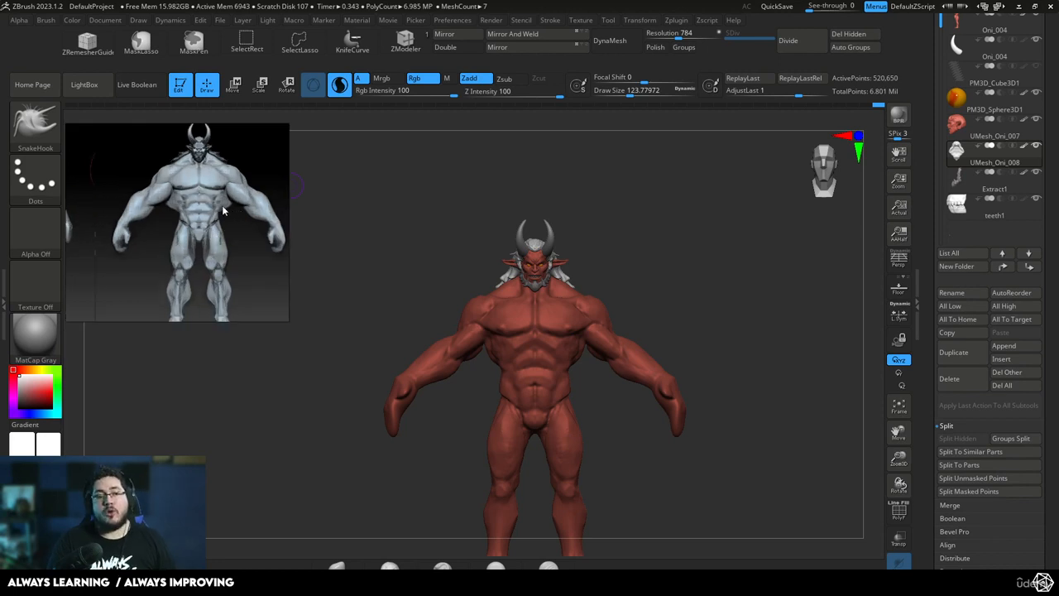
scroll(218, 216, down, 6)
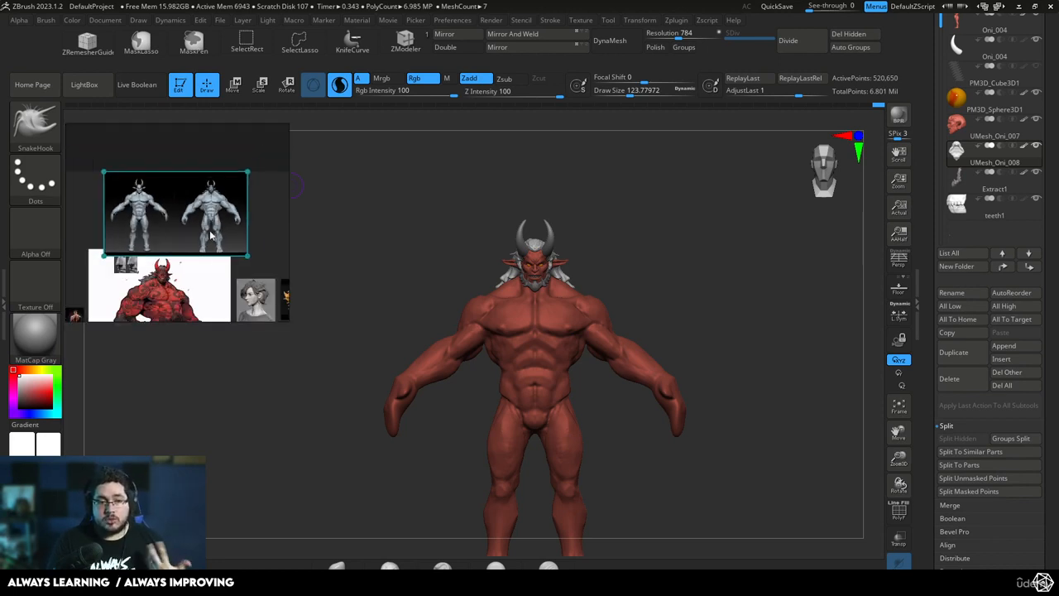
scroll(165, 248, up, 6)
scroll(124, 230, down, 4)
middle_drag(156, 229, 162, 289)
scroll(212, 171, up, 5)
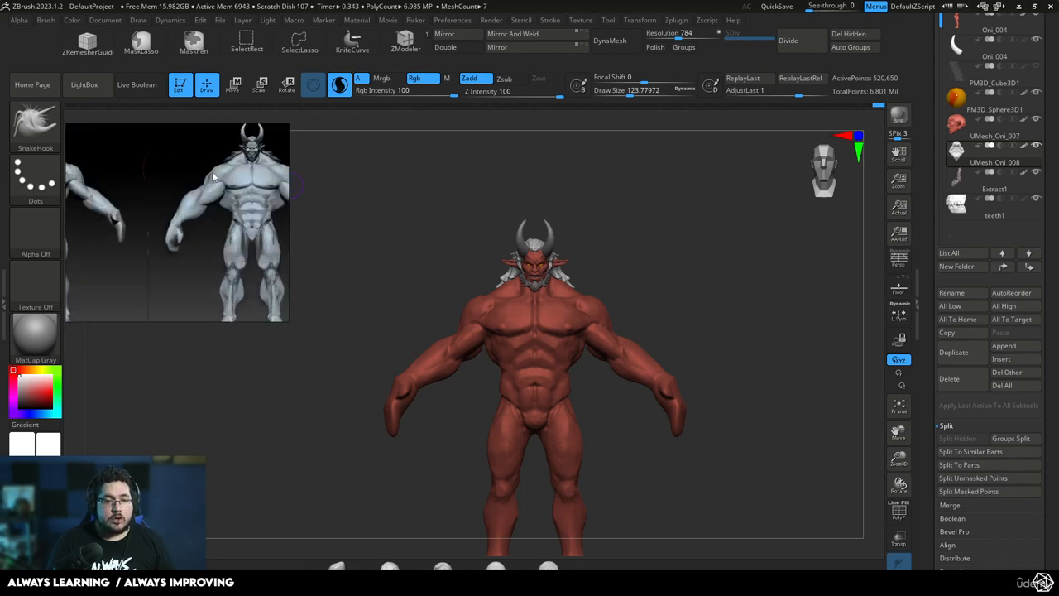
scroll(217, 208, up, 2)
scroll(187, 204, down, 4)
scroll(186, 205, down, 2)
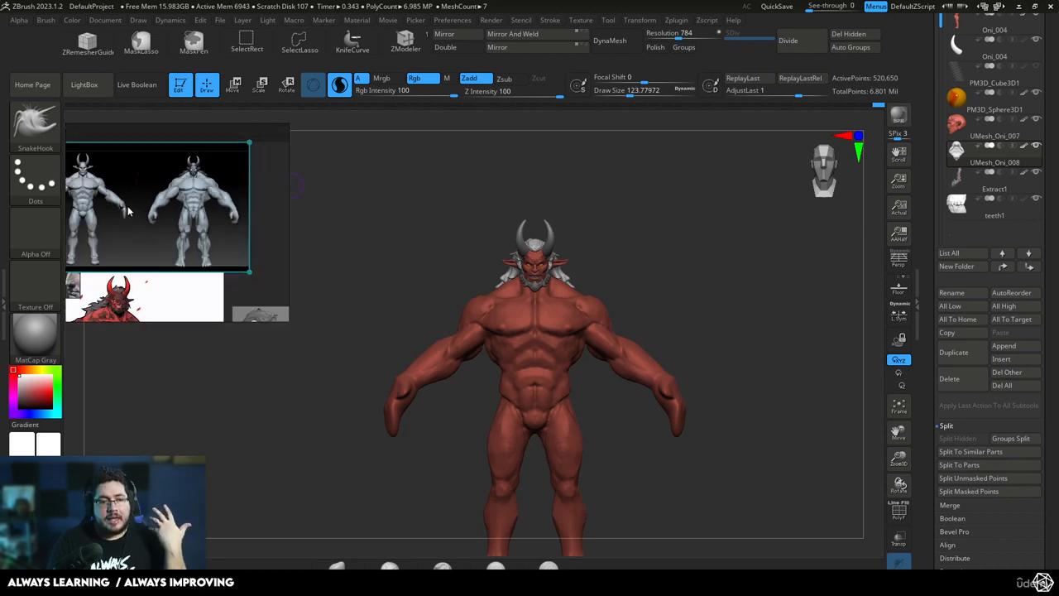
scroll(187, 207, up, 4)
scroll(190, 211, down, 3)
scroll(195, 213, up, 3)
scroll(197, 215, down, 2)
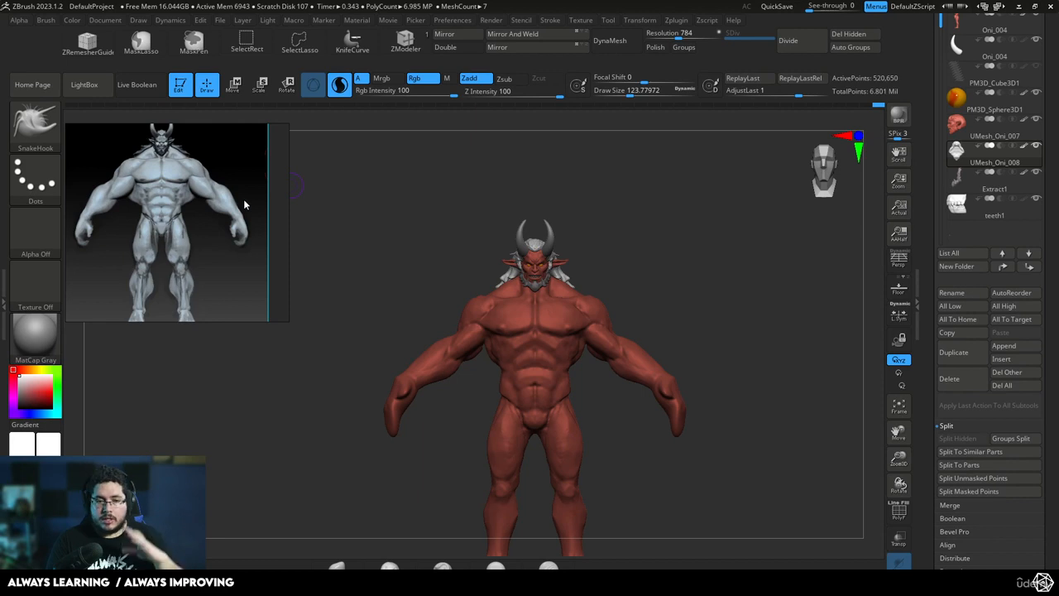
Select the Oni_004 body subtool and reset its transform gizmo to an upright orientation
drag(590, 259, 666, 268)
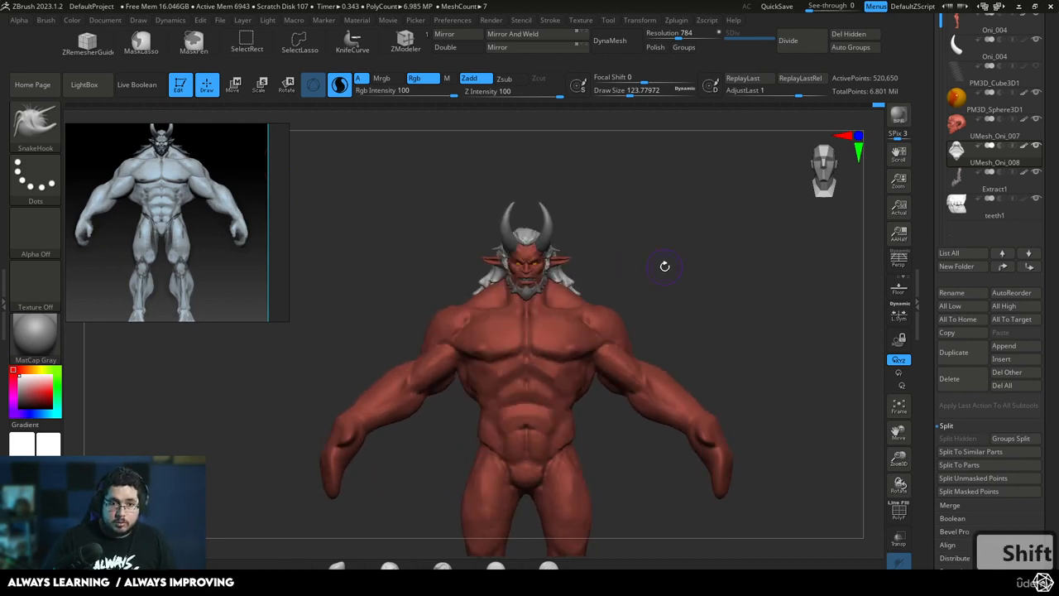
alt+drag(671, 305, 654, 272)
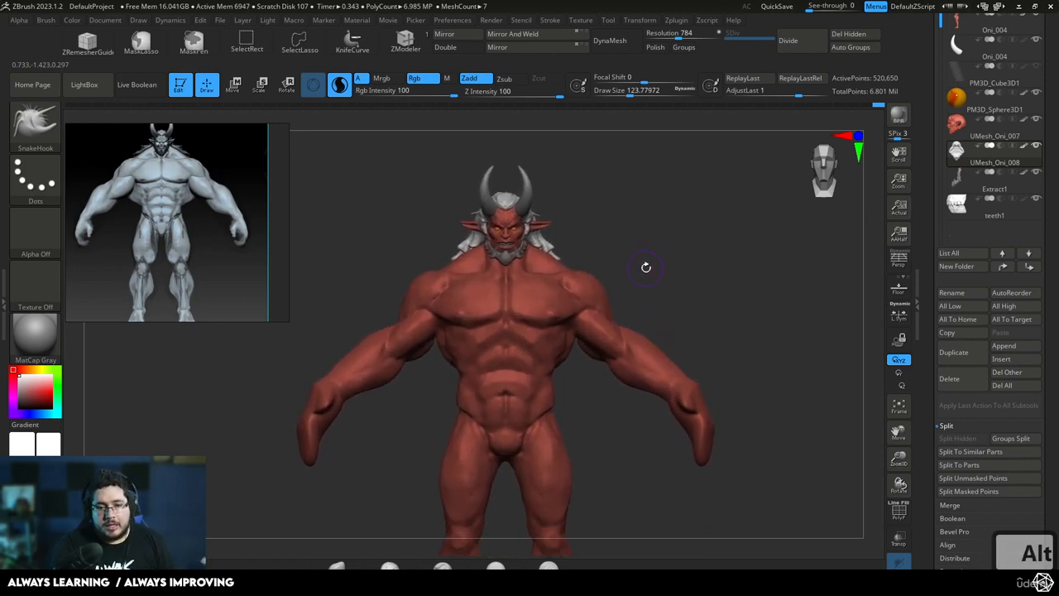
alt+drag(646, 300, 647, 267)
alt+click(607, 300)
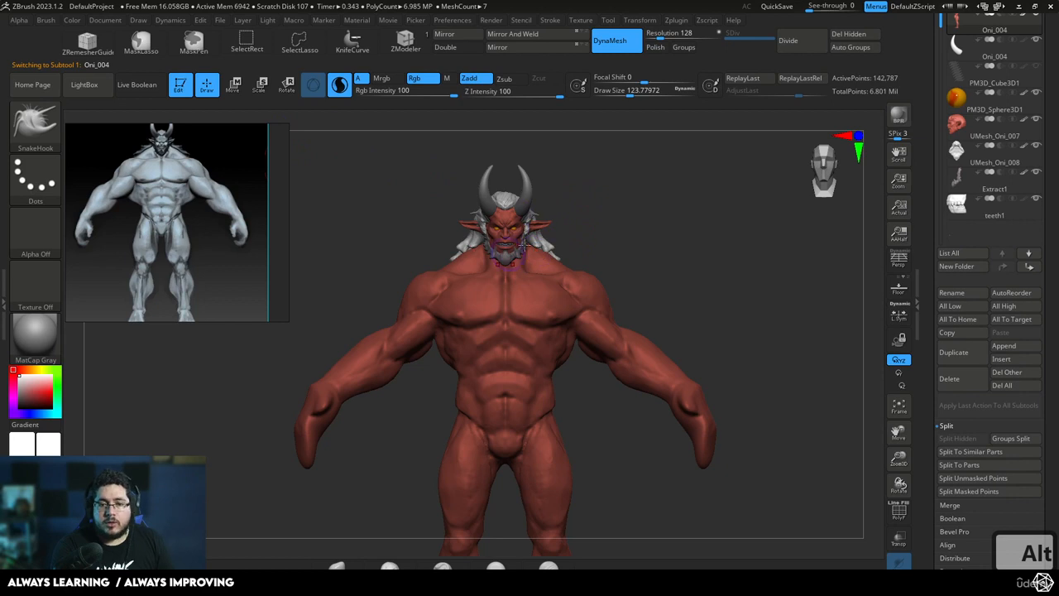
alt+drag(597, 212, 589, 228)
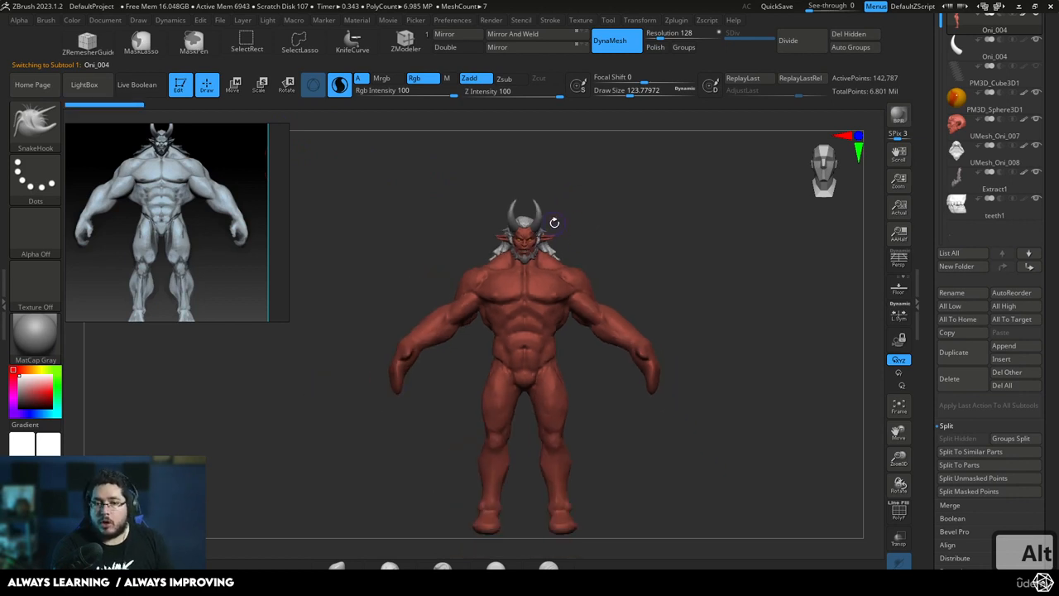
key(w)
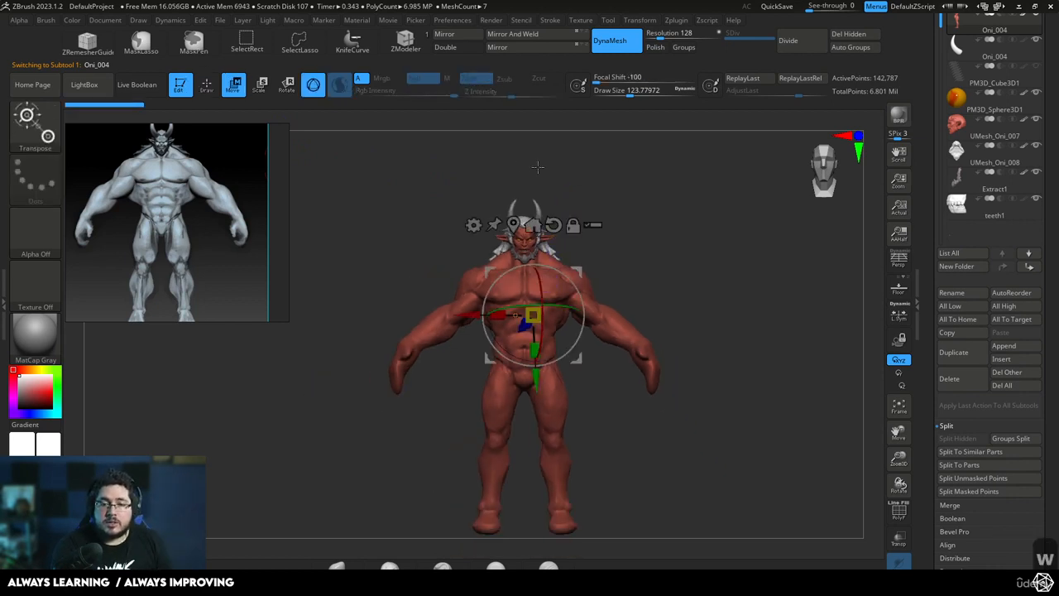
alt+click(513, 226)
click(611, 298)
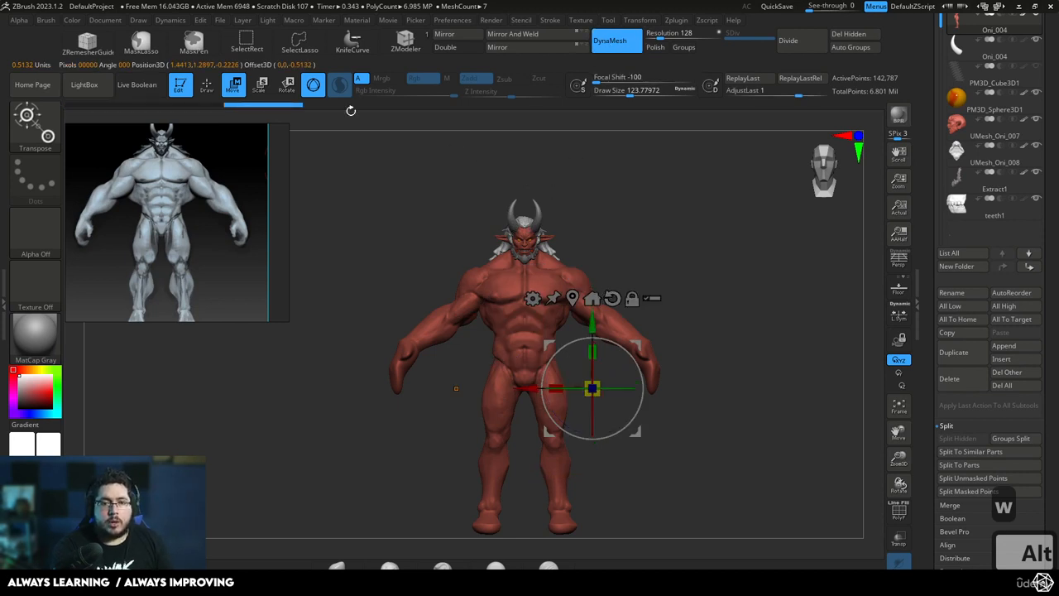
key(q)
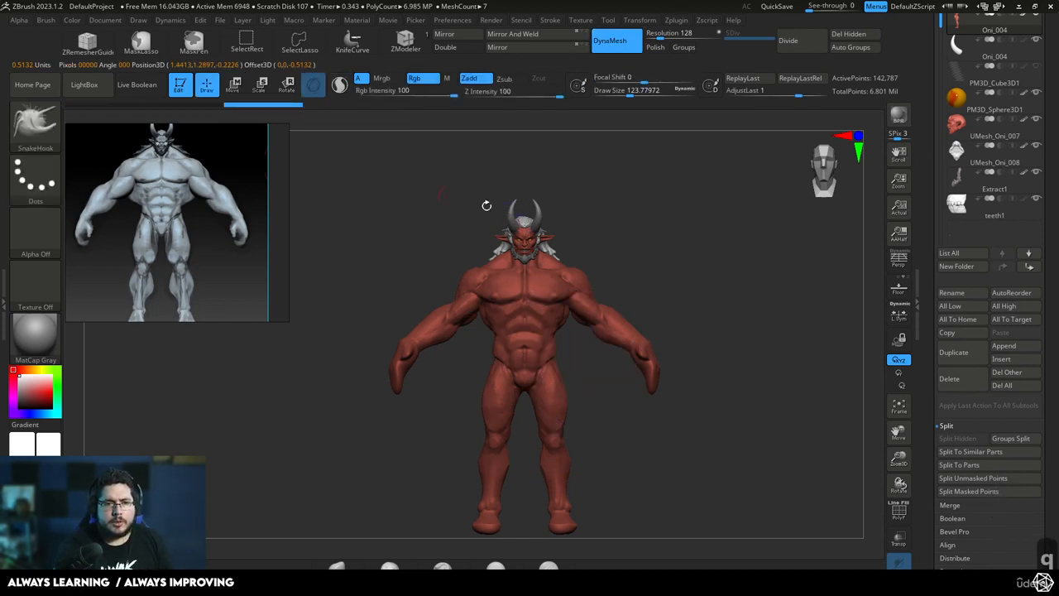
key(w)
Scale the body slightly and adjust its height under the head, checking the fit from front and side
alt+drag(596, 180, 596, 236)
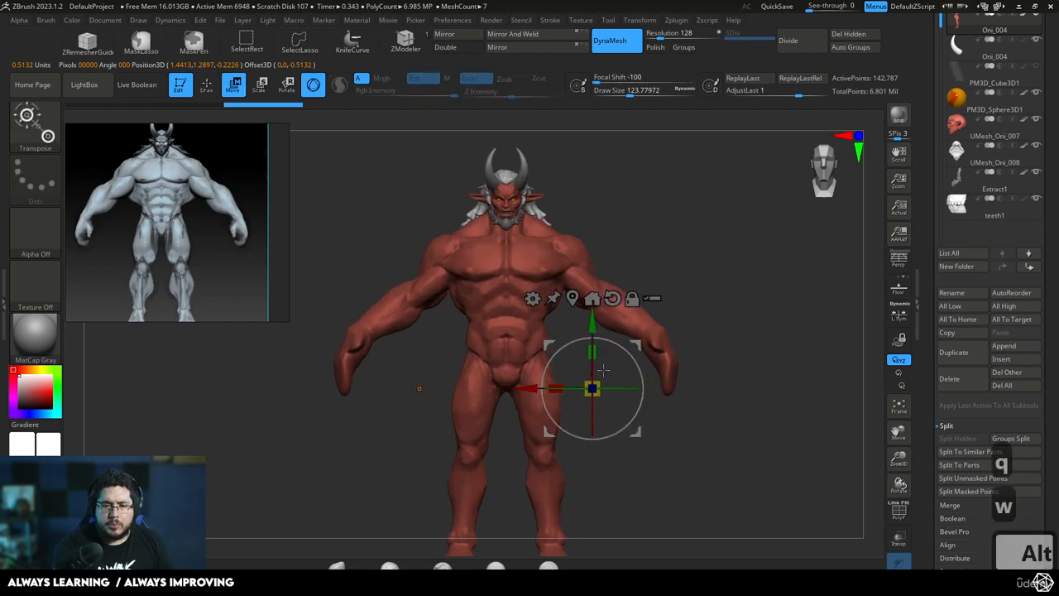
drag(601, 382, 606, 377)
drag(595, 321, 596, 321)
alt+drag(619, 230, 604, 284)
drag(594, 322, 593, 324)
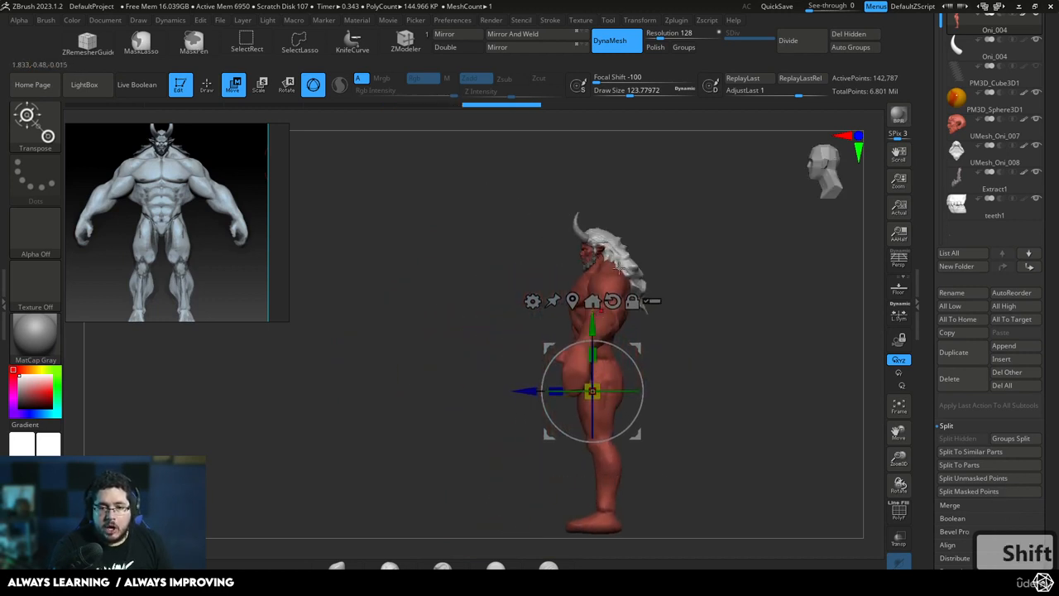
shift+drag(641, 229, 684, 215)
drag(598, 386, 601, 382)
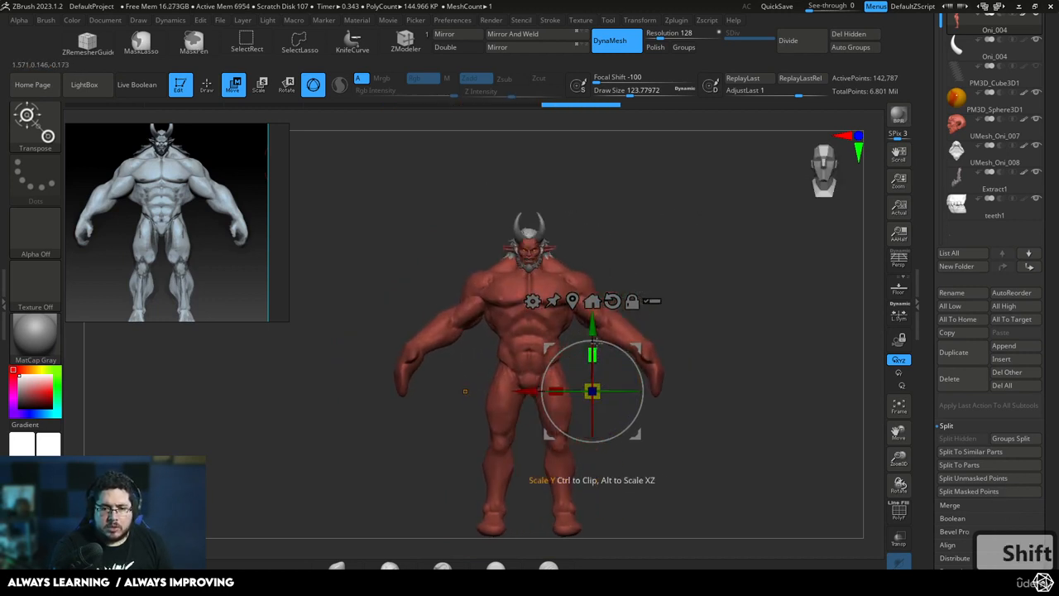
drag(592, 324, 593, 327)
key(q)
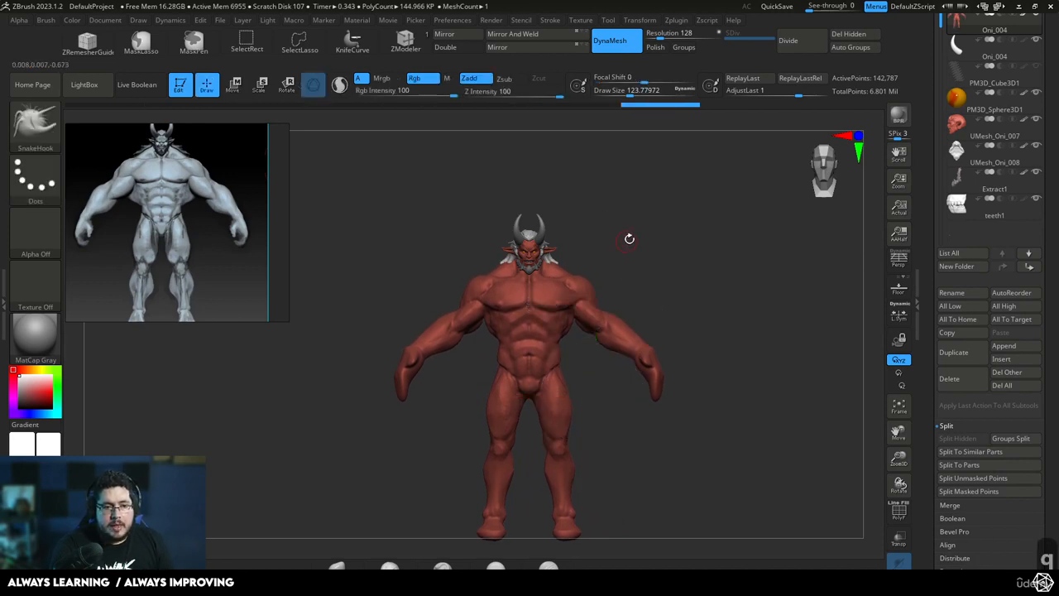
Switch to the Move brush and enlarge its draw size to about 286 for reshaping the body
alt+drag(629, 236, 600, 268)
key(b)
key(m)
key(v)
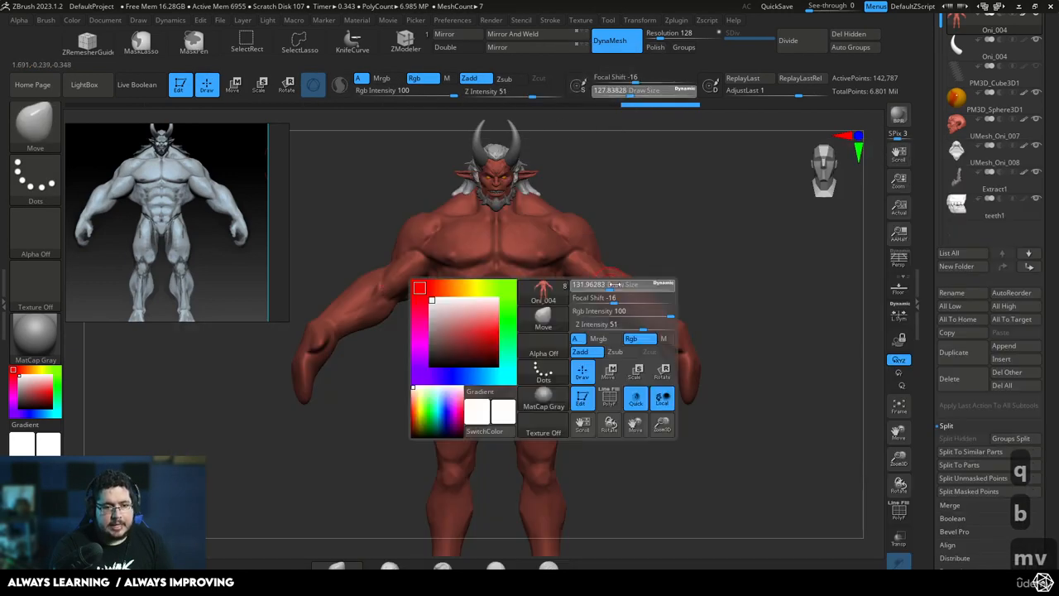
key(b)
key(m)
key(v)
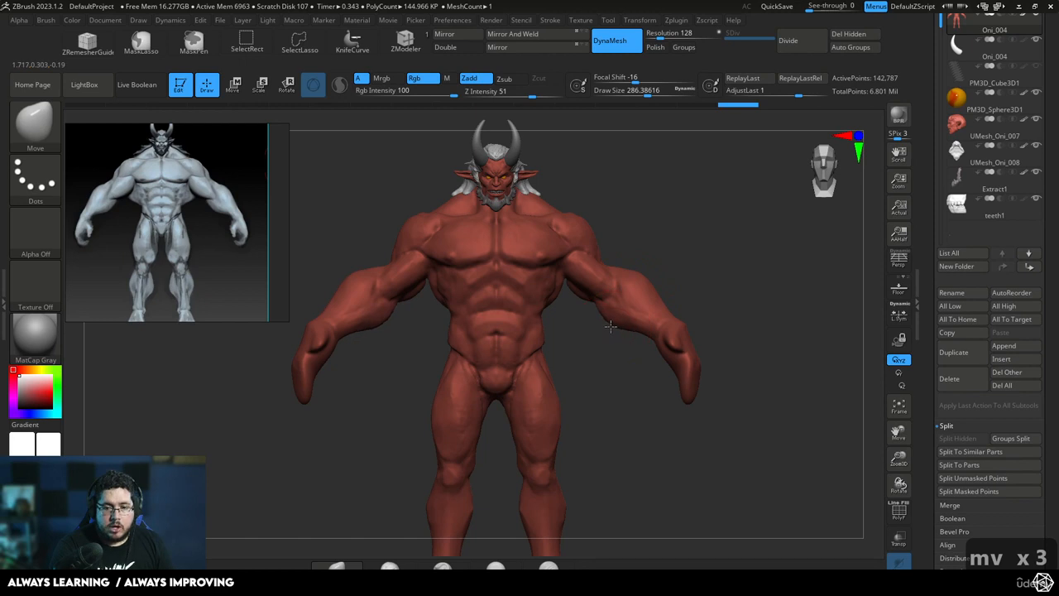
Reduce the Move brush's draw size to about 257 and reshape the shoulders and upper arms
drag(609, 302, 600, 267)
key(bracketleft)
key(bracketleft)
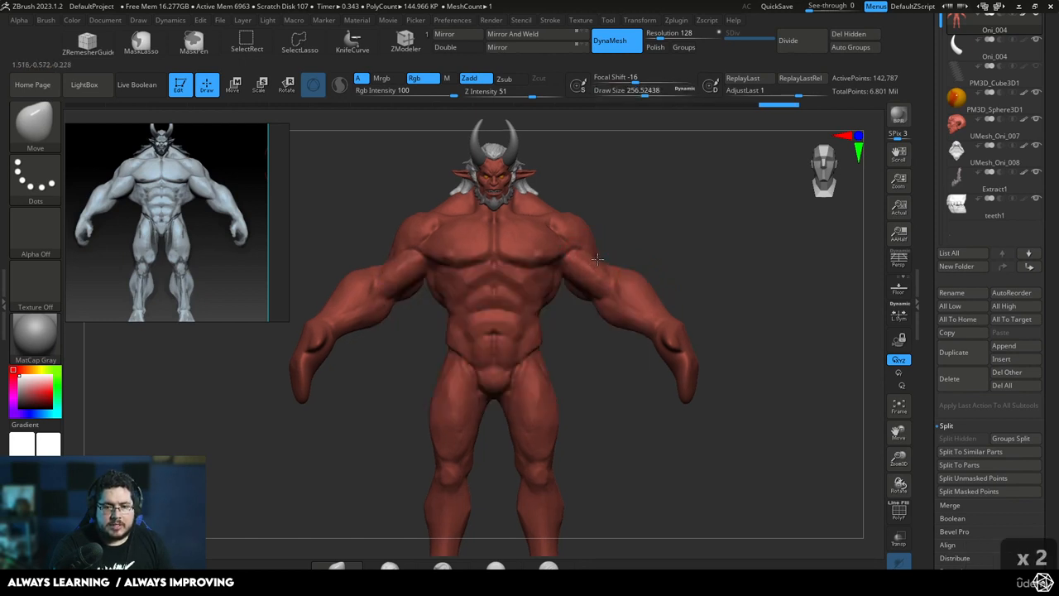
alt+right_drag(581, 228, 578, 225)
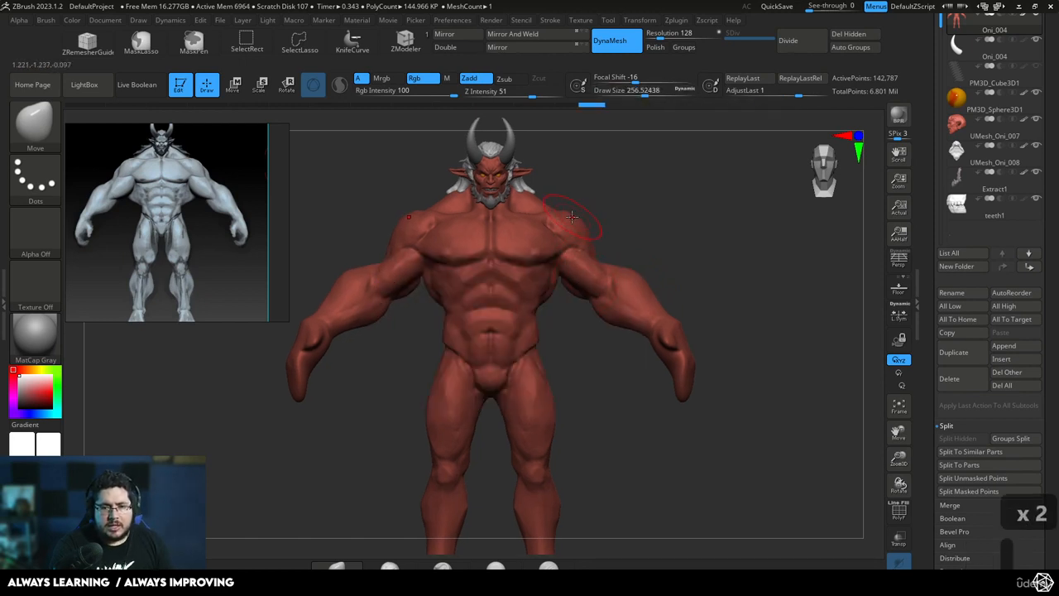
mouse_move(590, 237)
mouse_down()
mouse_move(579, 212)
mouse_move(629, 225)
mouse_up()
Raise the Move brush's draw size to about 676 and push the sides of the upper torso outward
key(space)
key(space)
key(space)
drag(556, 275, 570, 275)
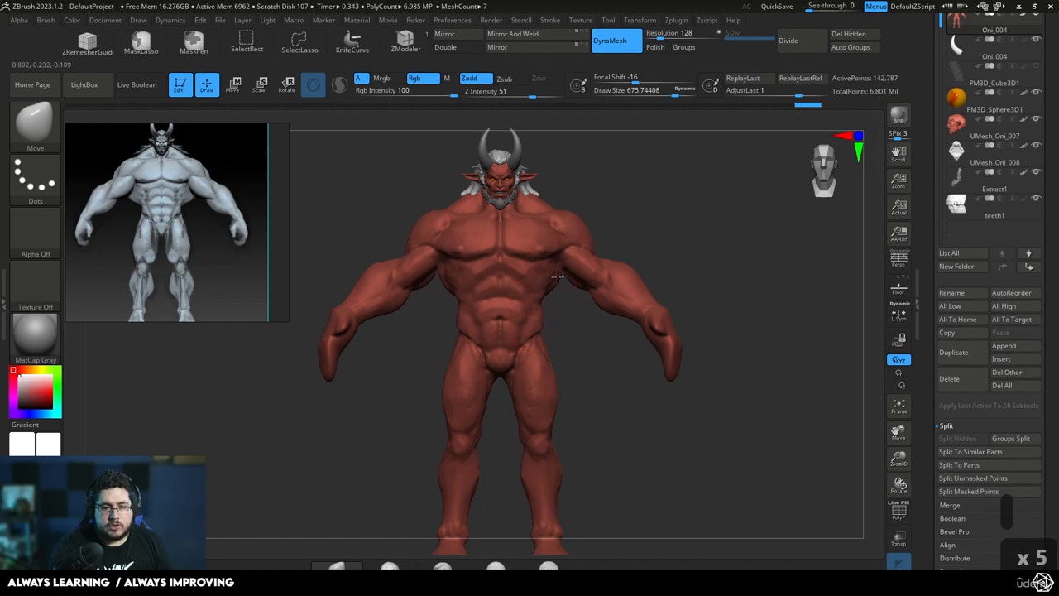
Compare the body from a three-quarter angle with the red oni concept art's upper body
mouse_move(621, 224)
mouse_down()
mouse_move(643, 227)
mouse_move(629, 226)
mouse_move(544, 345)
mouse_move(593, 331)
mouse_move(504, 333)
mouse_move(539, 298)
mouse_up()
scroll(161, 207, down, 5)
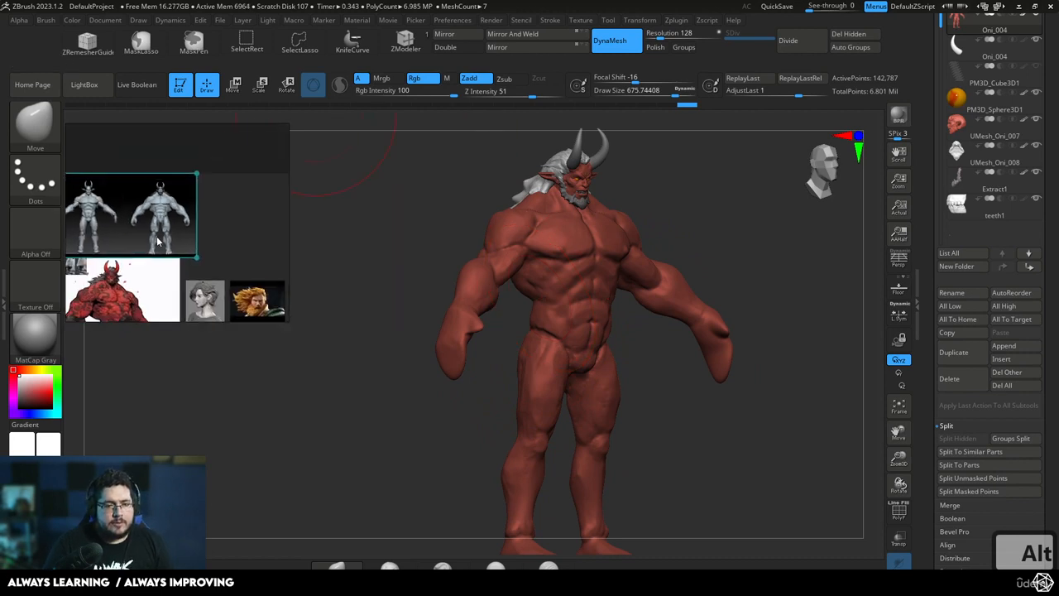
scroll(139, 277, up, 5)
middle_drag(143, 274, 197, 243)
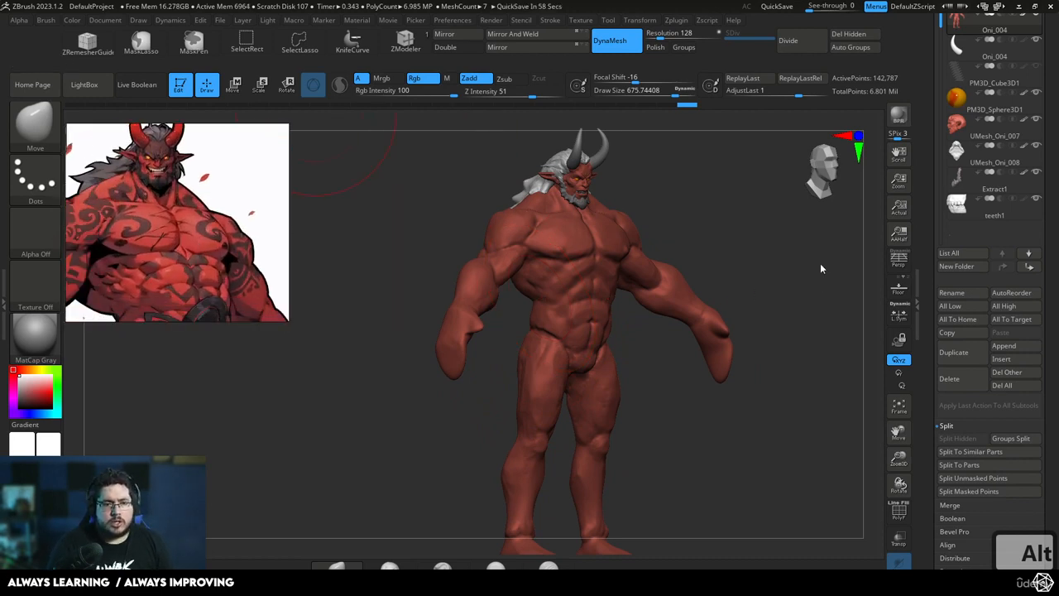
Make a slight transform gizmo adjustment to the whole body to refine its fit with the head
shift+drag(735, 231, 728, 279)
shift+drag(692, 248, 662, 225)
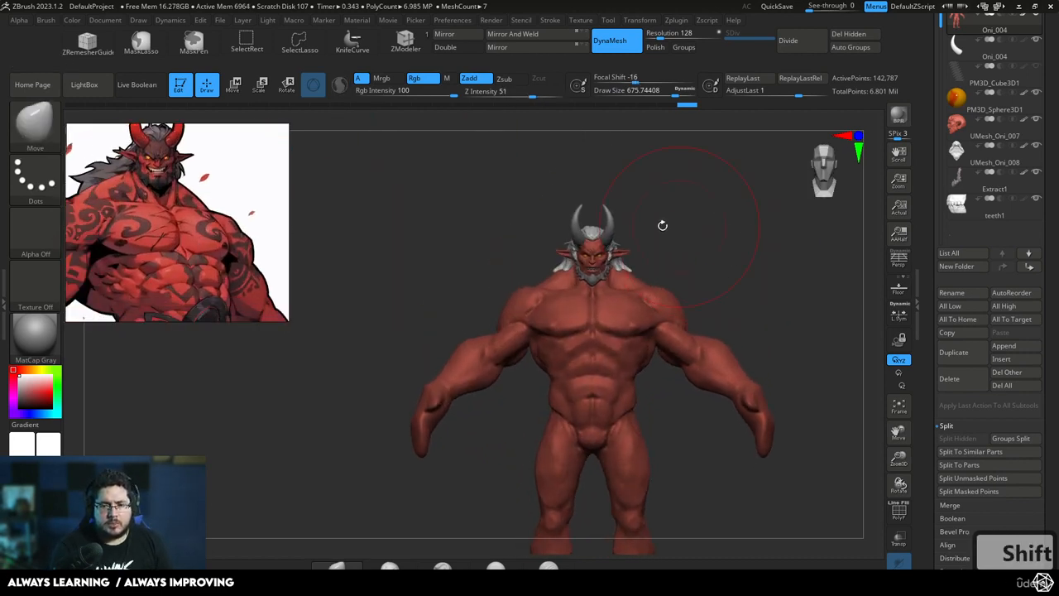
key(w)
drag(678, 382, 677, 388)
key(q)
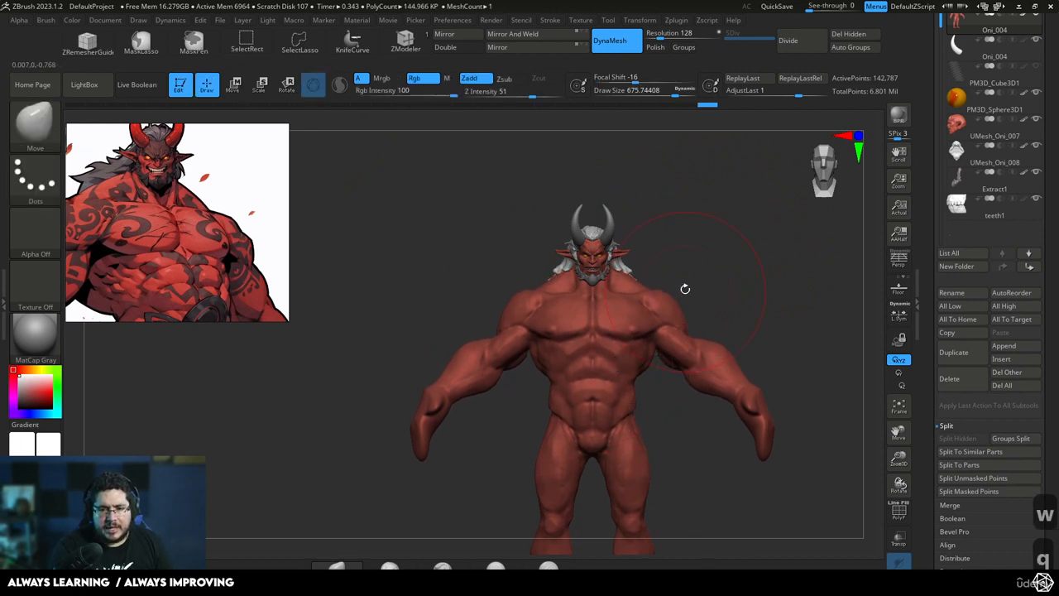
Reduce the Move brush's draw size to about 217 and reshape the shoulders into broader, rounder deltoids
drag(702, 260, 751, 259)
mouse_move(751, 259)
mouse_down()
mouse_move(686, 251)
mouse_move(702, 282)
mouse_move(671, 274)
mouse_up()
key(space)
click(668, 273)
key(space)
key(space)
key(space)
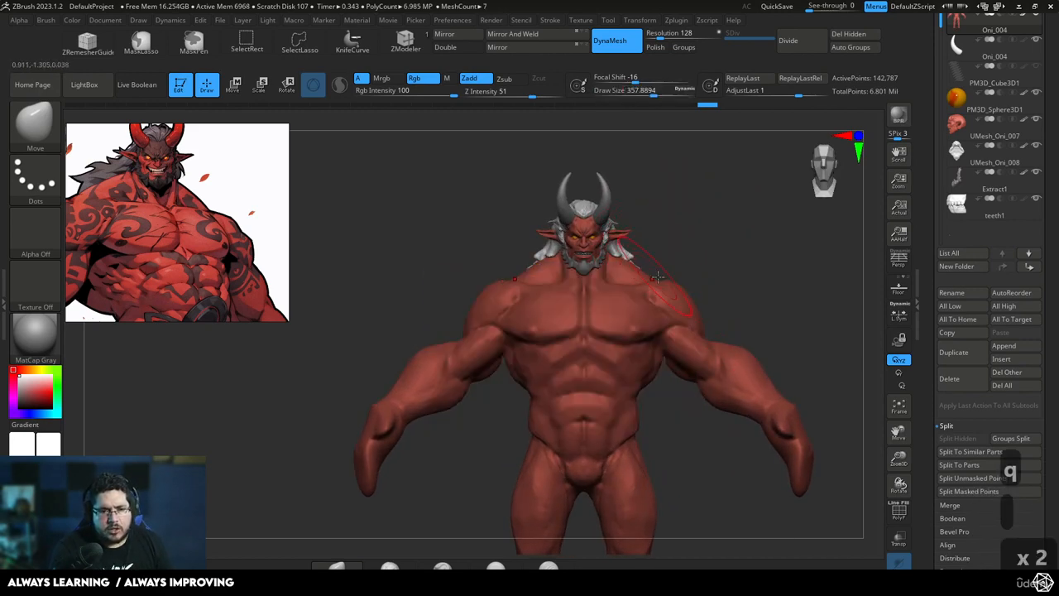
key(space)
key(space)
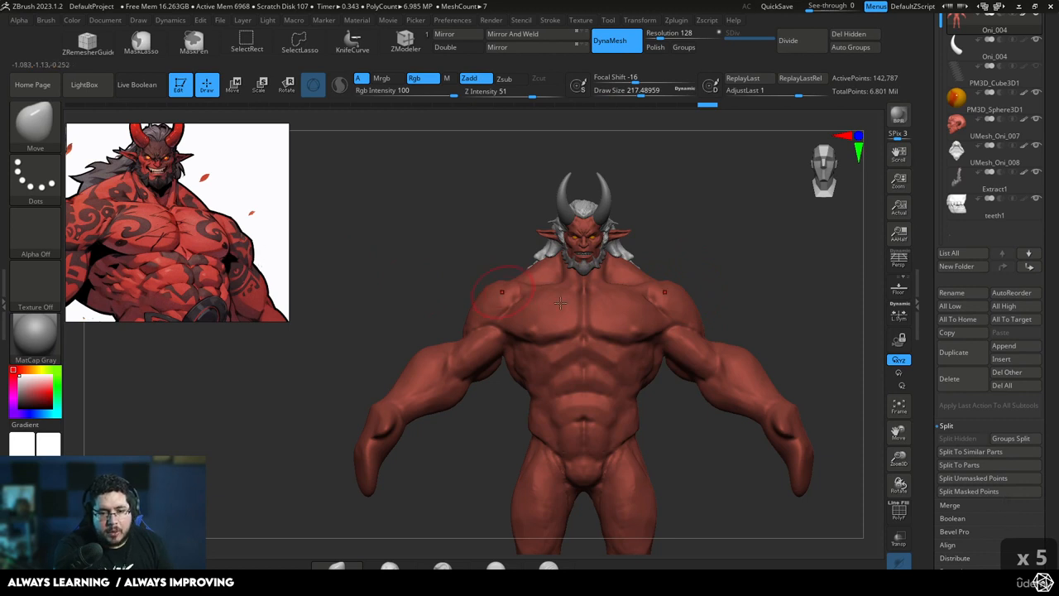
drag(704, 296, 703, 327)
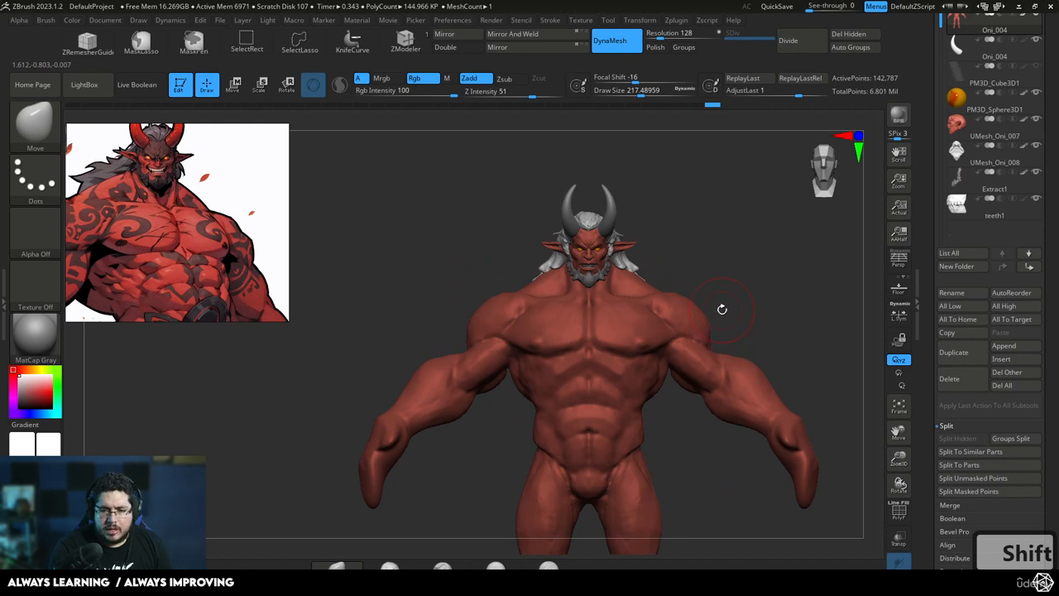
Examine the shoulder and arm muscles of the bulky grey body reference up close
scroll(230, 262, down, 4)
scroll(201, 200, up, 5)
middle_drag(218, 151, 170, 261)
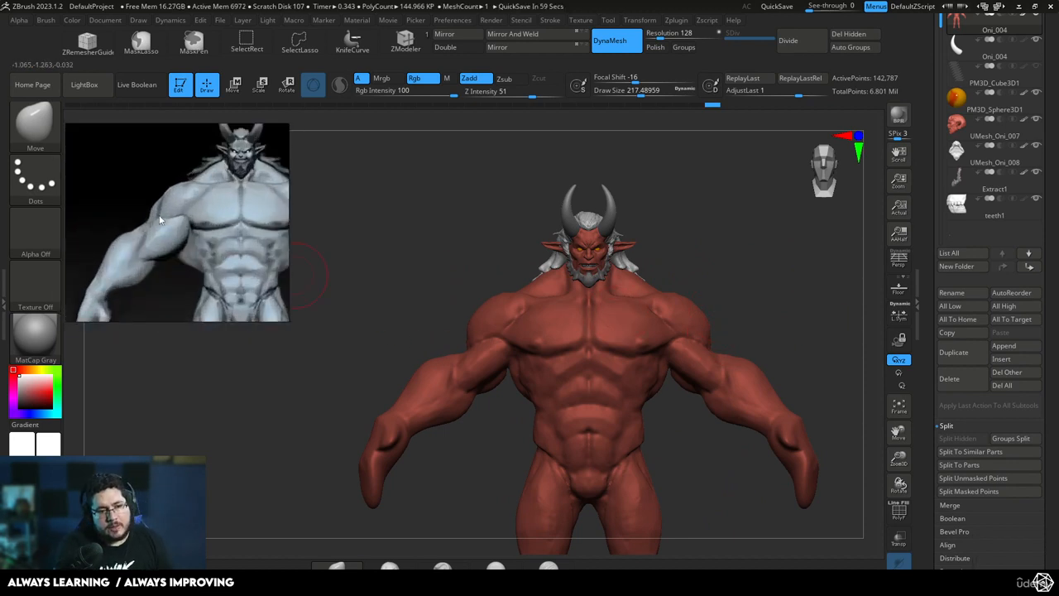
Undo the most recent sculpting strokes on the shoulders and arms
key(ctrl+z)
key(ctrl+z)
key(ctrl+z)
key(ctrl+z)
key(ctrl+z)
key(ctrl+z)
key(ctrl+z)
key(ctrl+z)
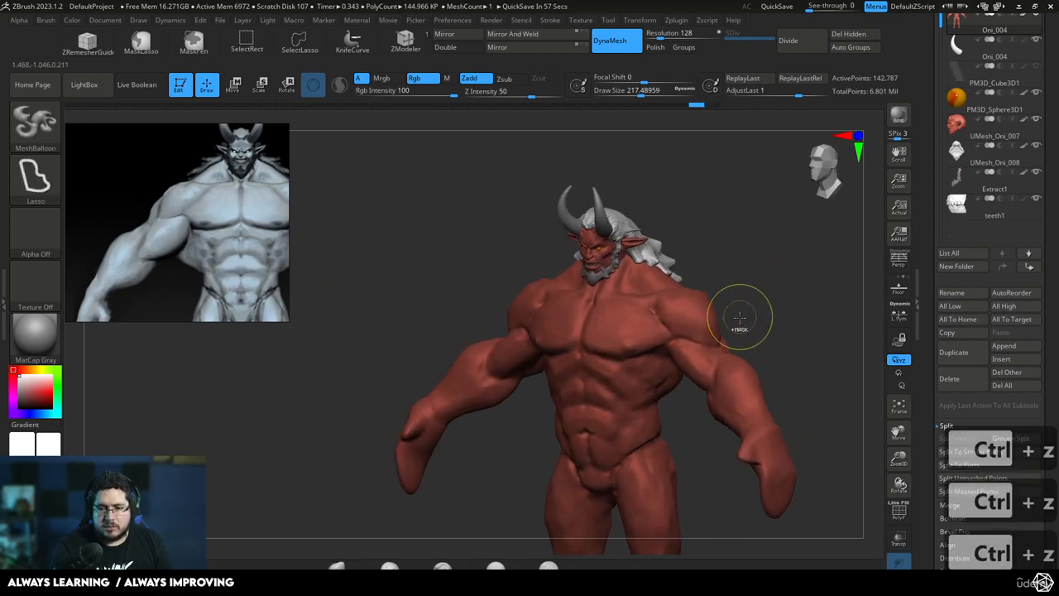
key(ctrl+z)
key(ctrl+z)
key(ctrl+z)
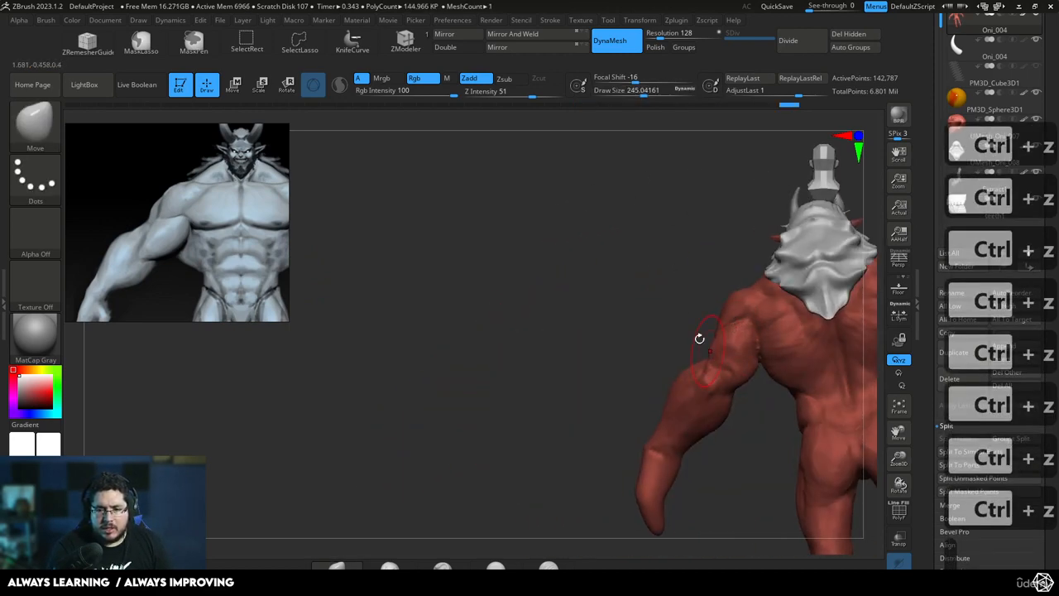
Reshape the back of the upper arm and the elbow area with the Move brush at a draw size of about 262
mouse_move(697, 338)
mouse_down()
mouse_move(749, 332)
mouse_move(741, 315)
mouse_move(716, 339)
mouse_move(716, 313)
mouse_up()
key(space)
mouse_move(744, 307)
mouse_down()
mouse_move(738, 327)
mouse_move(749, 291)
mouse_move(760, 292)
mouse_move(736, 302)
mouse_up()
drag(689, 359, 684, 393)
key(space)
drag(759, 324, 764, 324)
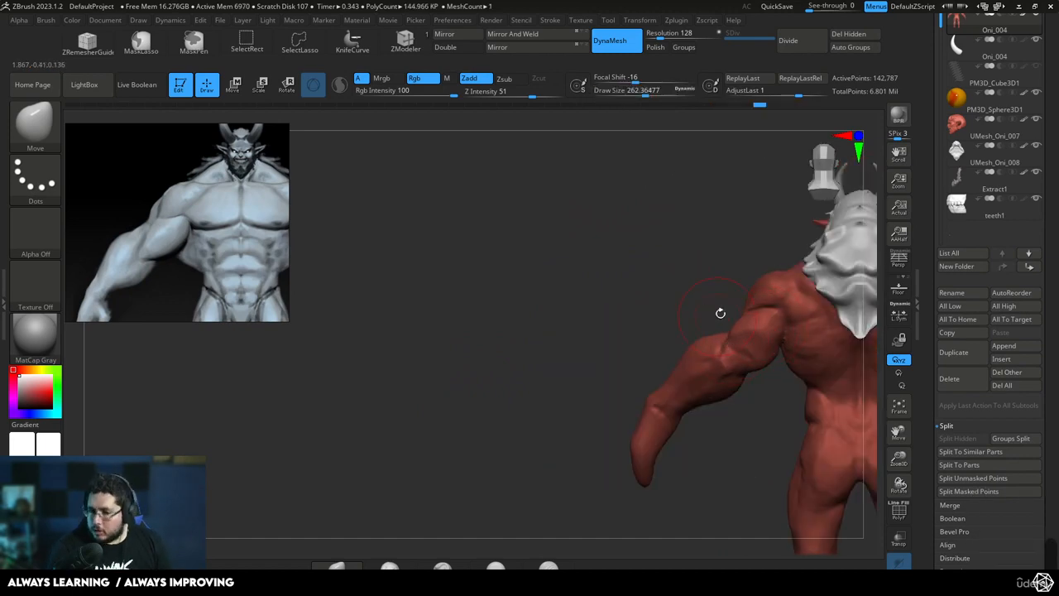
Flatten the planes of the triceps and rear upper arm with the TrimDynamic brush at a draw size of about 149
key(b)
key(t)
key(d)
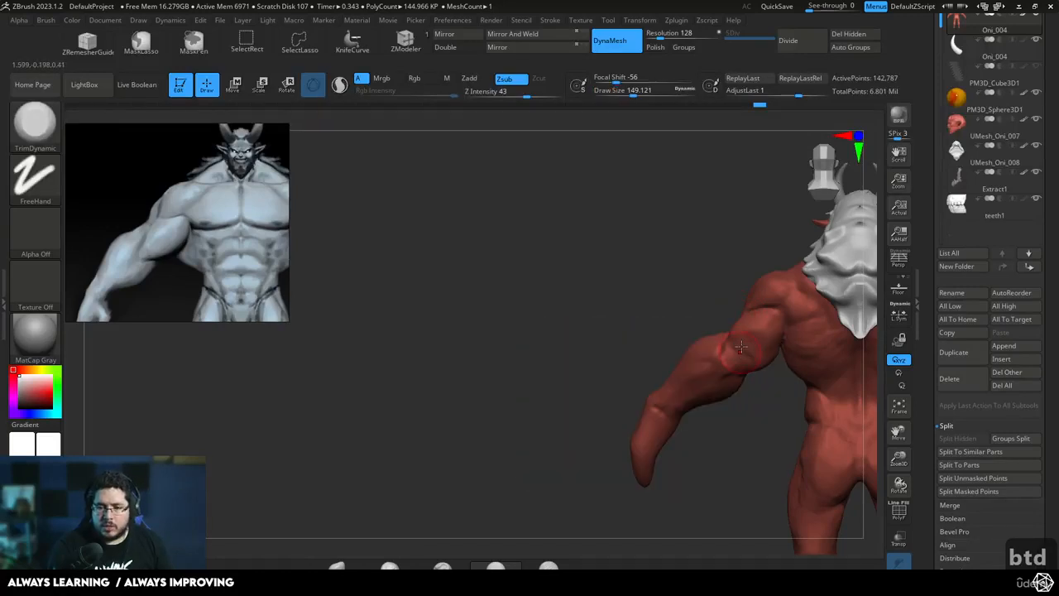
right_drag(743, 342, 756, 359)
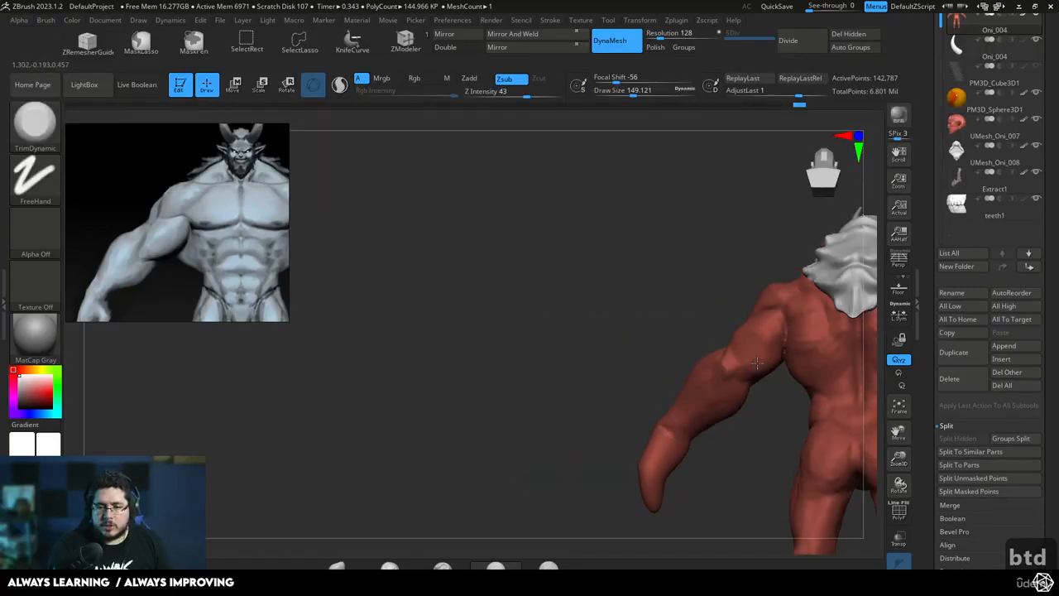
shift+right_drag(703, 297, 775, 337)
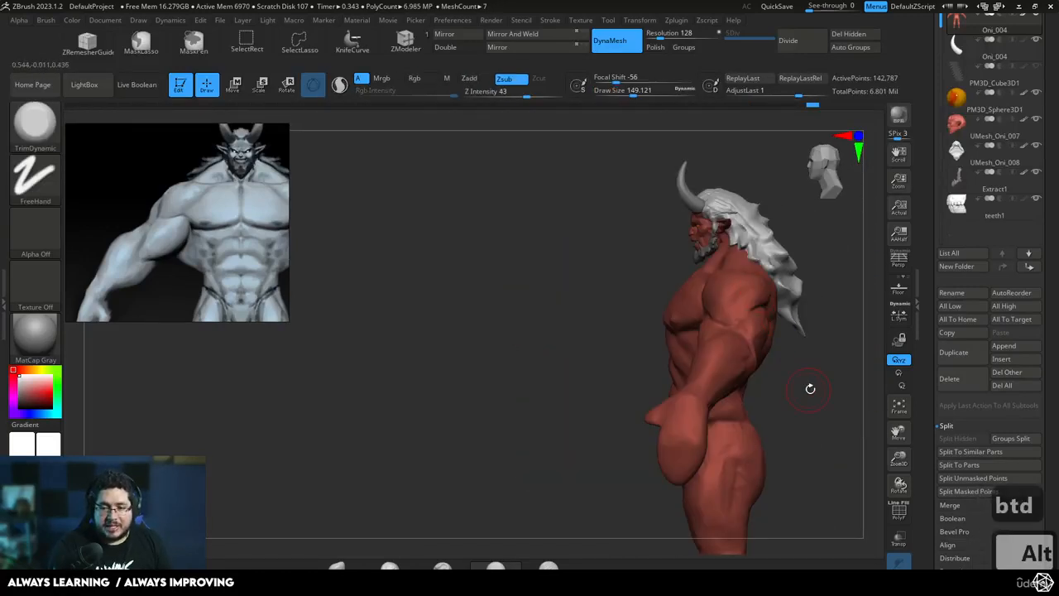
alt+right_drag(808, 390, 815, 405)
mouse_move(815, 405)
right_down()
mouse_move(736, 381)
mouse_move(717, 344)
right_up()
Build up the muscle around the elbow and rear upper arm with the ClayBuildup brush at a Z intensity of 20
key(b)
key(c)
key(b)
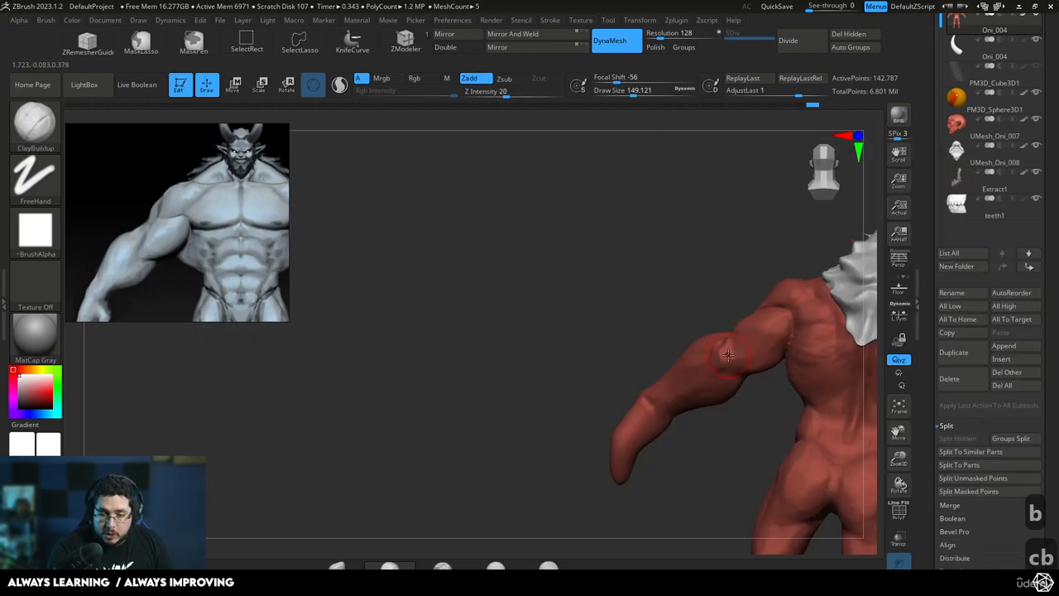
drag(732, 352, 760, 336)
mouse_move(723, 289)
shift+right_down()
mouse_move(799, 326)
mouse_move(801, 357)
mouse_move(836, 364)
mouse_move(754, 222)
mouse_move(753, 244)
shift+right_up()
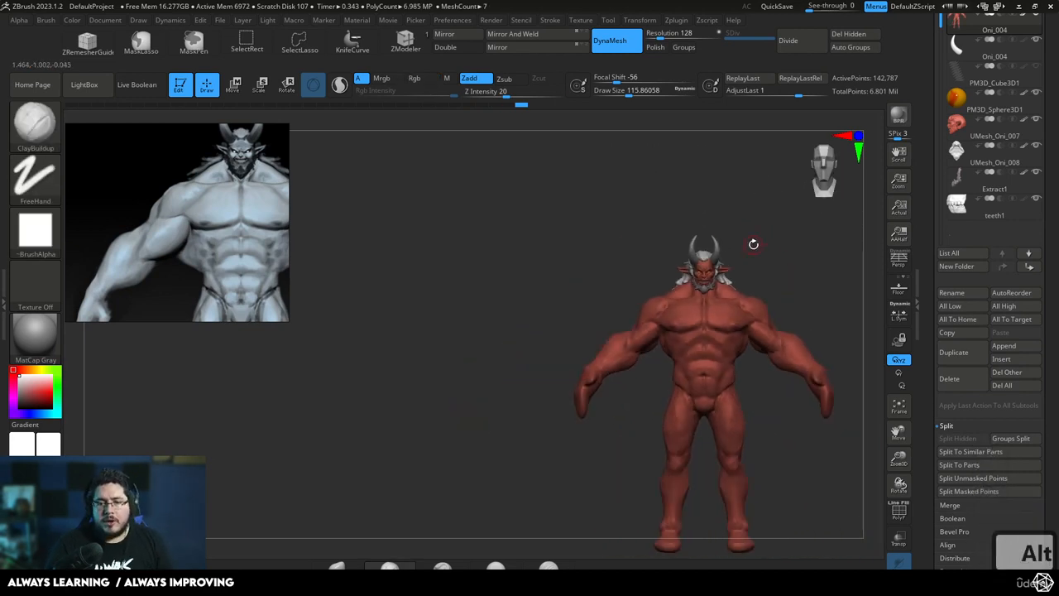
Add muscle volume to the upper arms and the sides of the torso with ClayBuildup at a draw size of about 136
scroll(243, 234, down, 3)
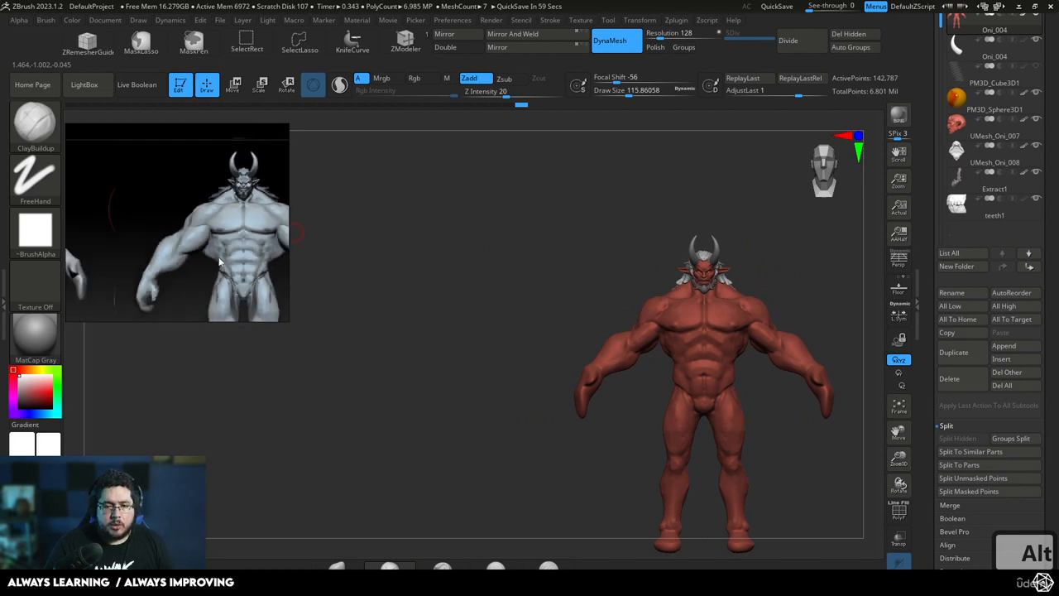
alt+drag(836, 332, 736, 334)
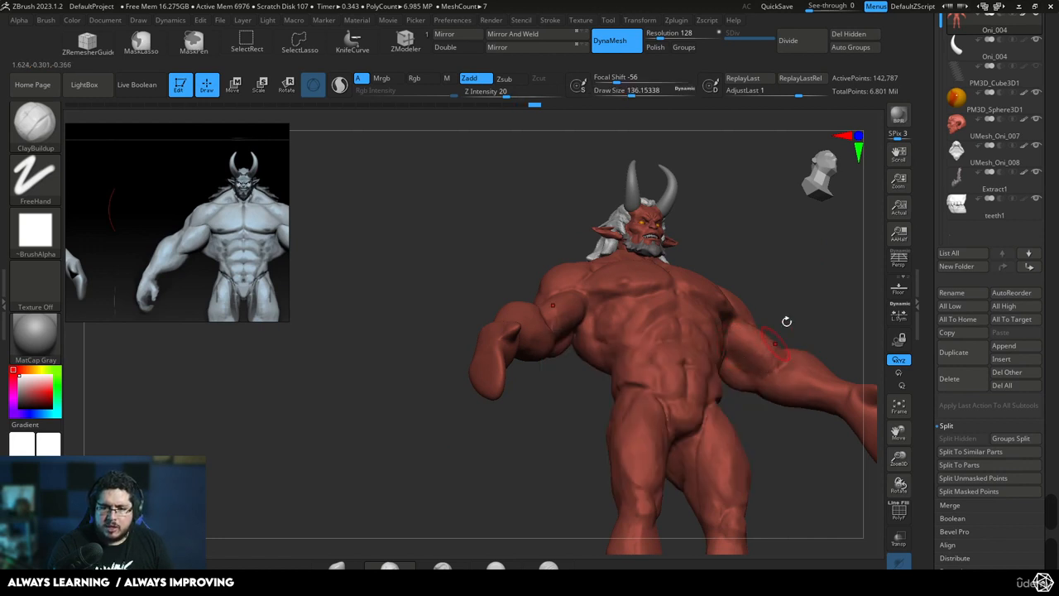
shift+drag(786, 321, 758, 358)
key(alt)
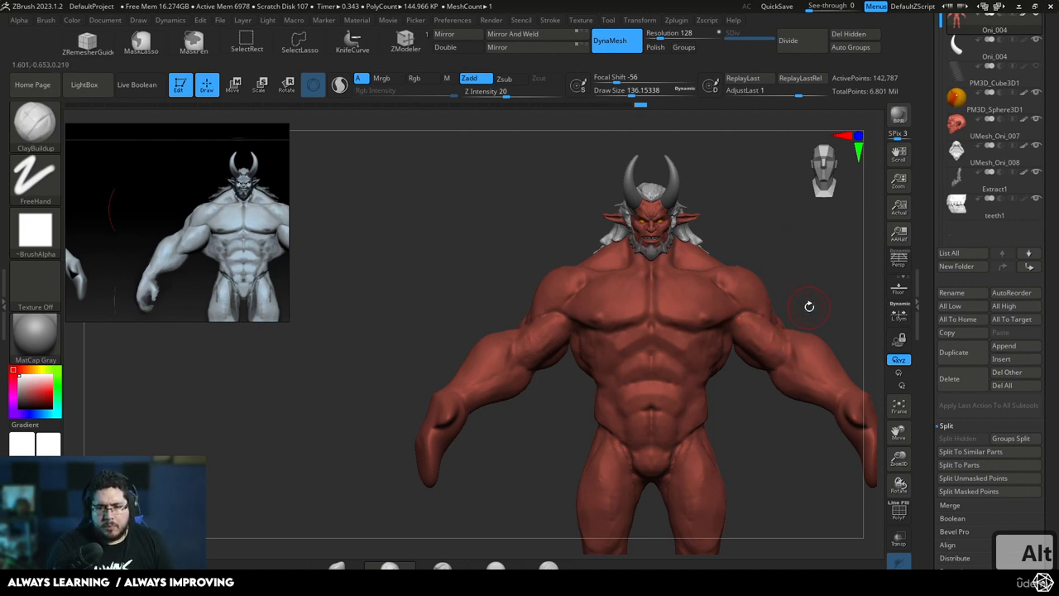
drag(809, 306, 573, 334)
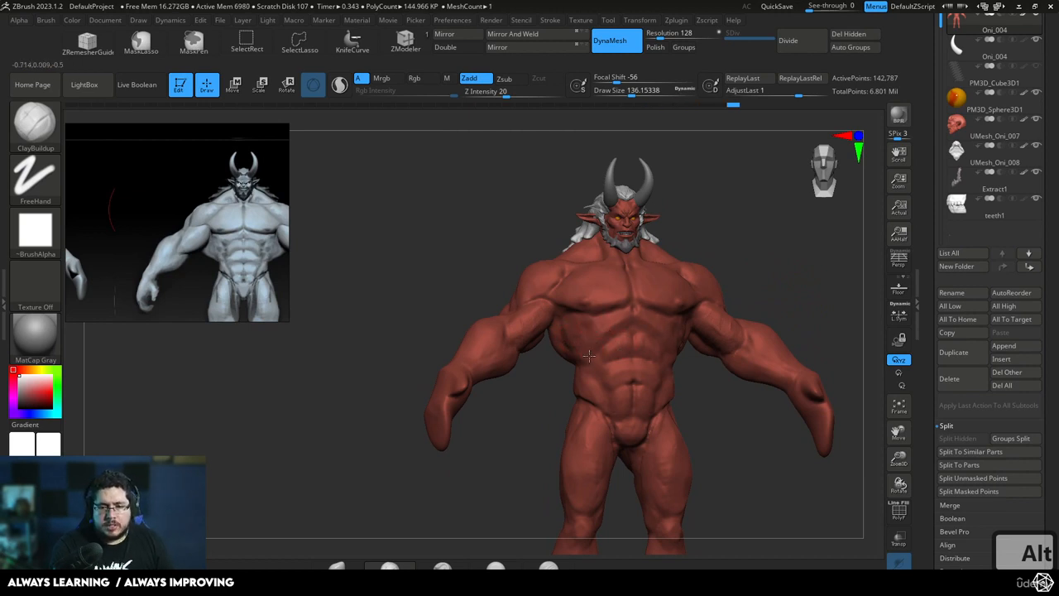
shift+drag(673, 374, 704, 406)
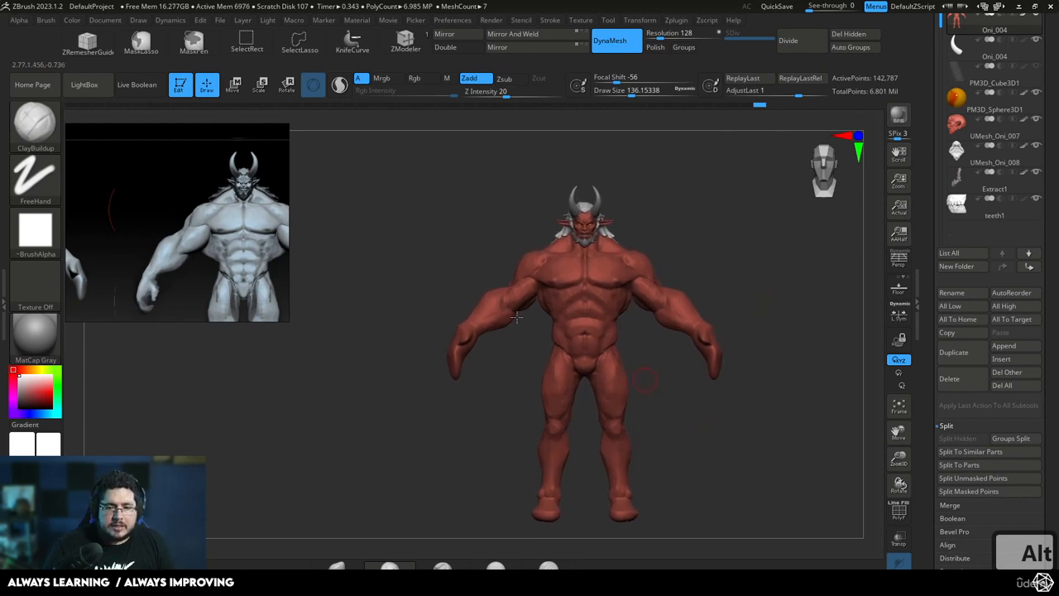
Reshape the thighs and calves after the grey reference's legs, using the Move brush at a draw size of about 292
alt+drag(229, 271, 220, 222)
alt+drag(223, 295, 196, 217)
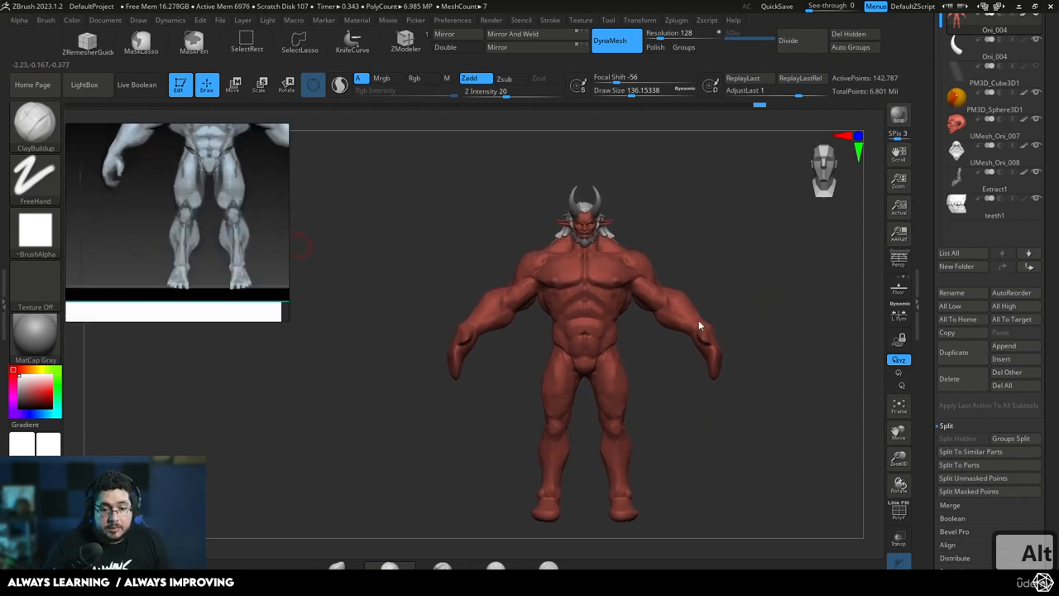
alt+drag(719, 444, 664, 370)
key(b)
key(m)
key(v)
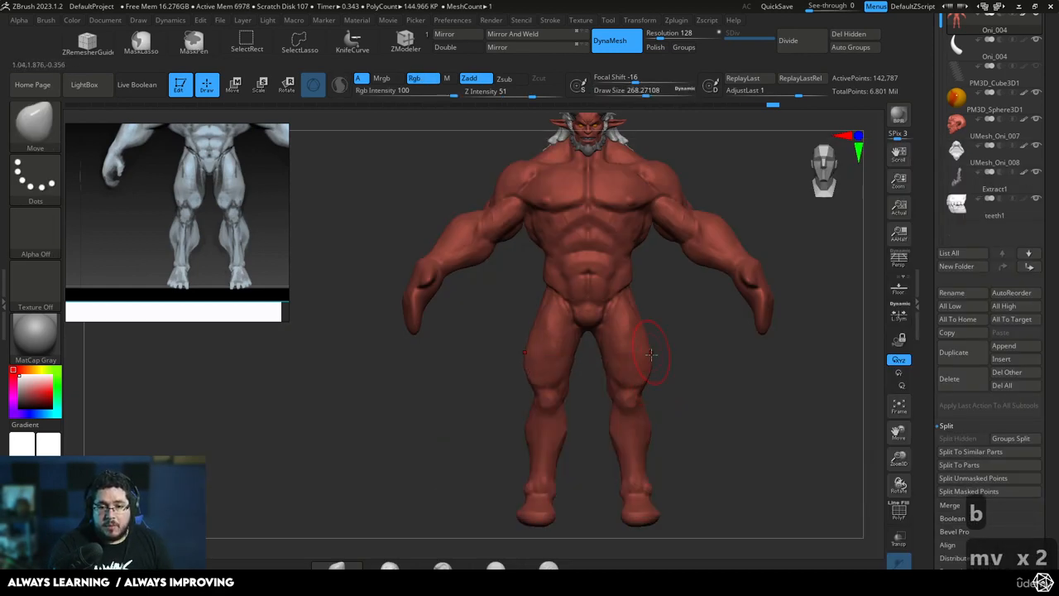
alt+drag(692, 402, 692, 353)
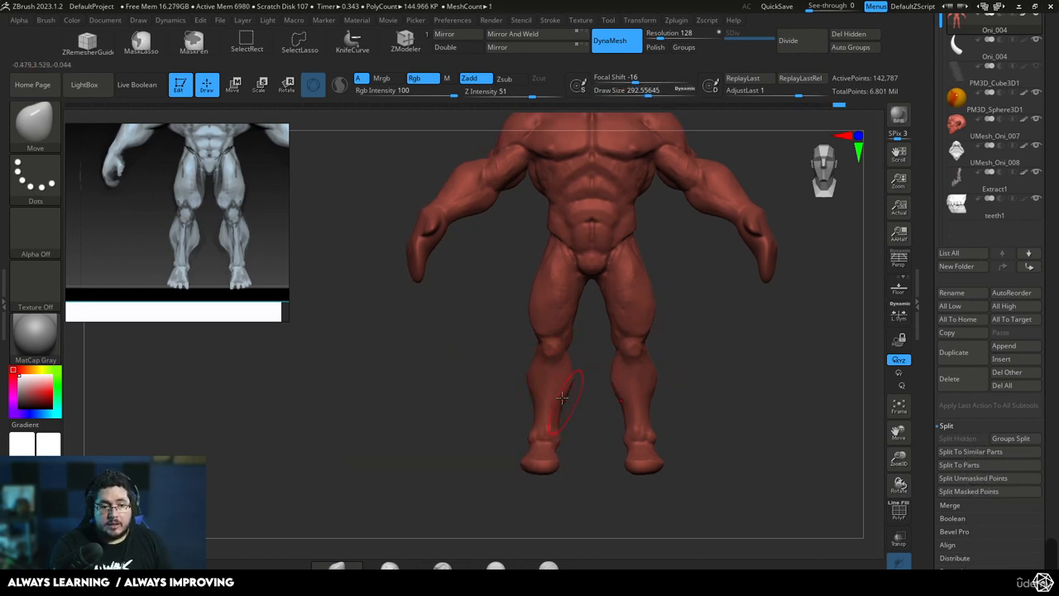
alt+drag(653, 287, 664, 323)
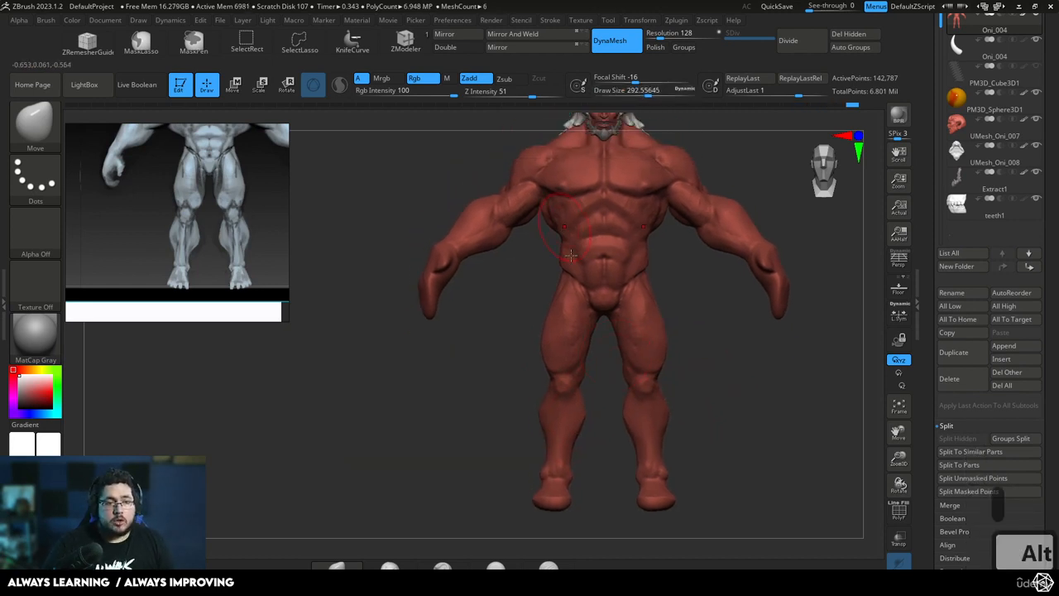
Adjust the forearm and wrist silhouette to the grey reference with the Move brush at a draw size of about 239
scroll(114, 173, up, 5)
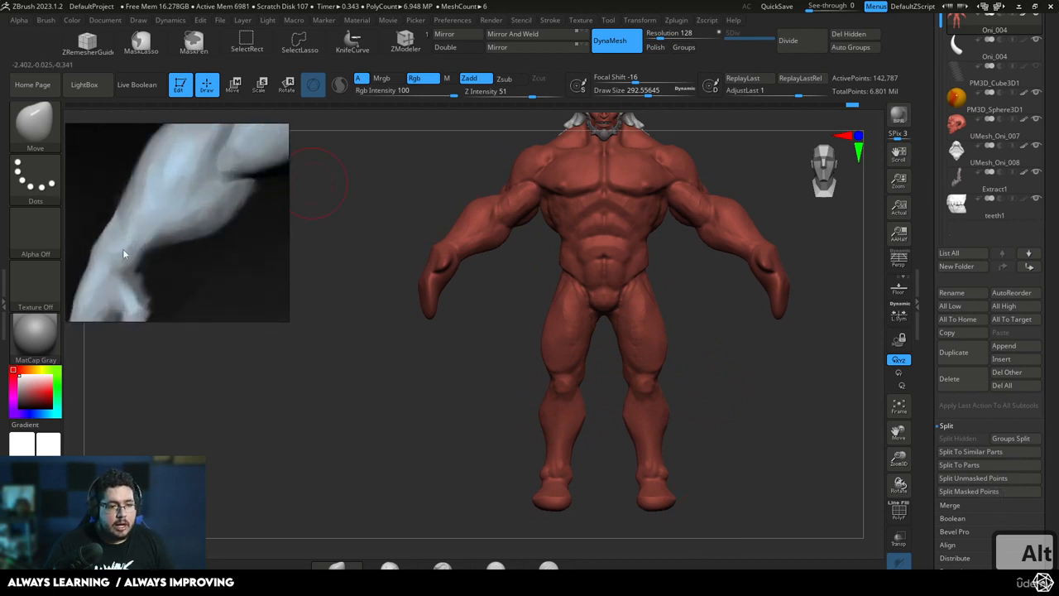
alt+drag(809, 240, 780, 272)
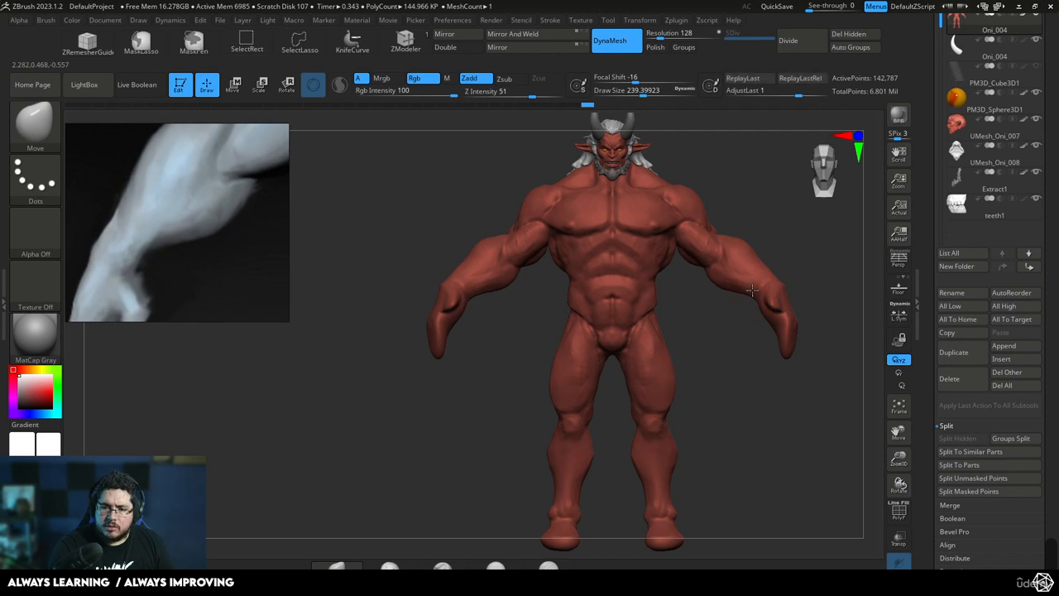
drag(756, 288, 761, 284)
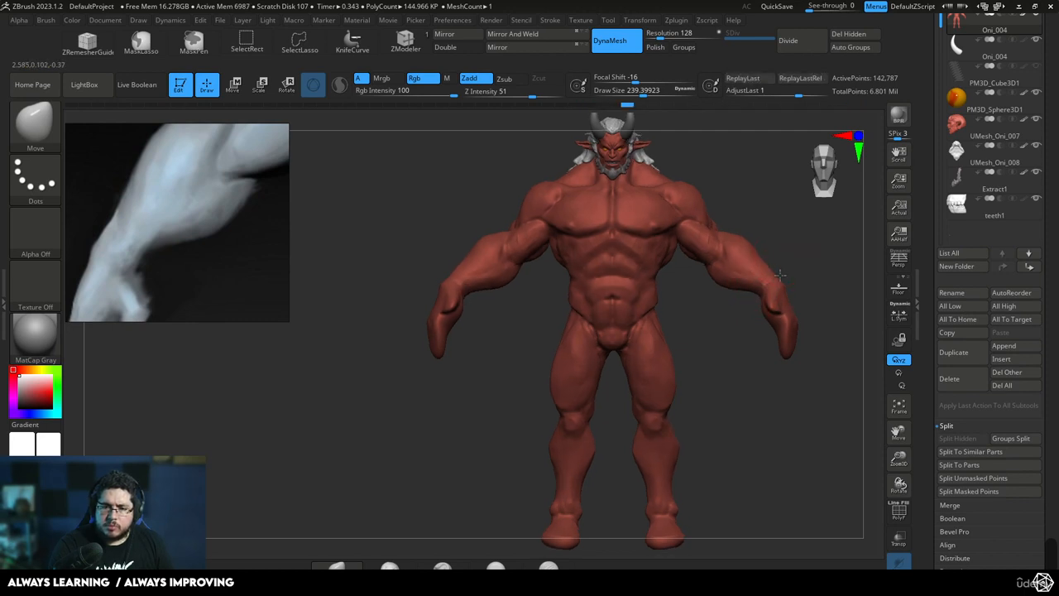
mouse_move(791, 248)
mouse_down()
mouse_move(764, 280)
mouse_move(814, 290)
mouse_move(733, 307)
mouse_move(783, 262)
mouse_move(784, 299)
mouse_up()
mouse_move(788, 299)
mouse_down()
mouse_move(733, 299)
mouse_move(744, 294)
mouse_up()
Flatten and smooth the forearm planes with the TrimDynamic brush at a draw size of about 187
key(b)
key(t)
key(d)
key(space)
shift+drag(746, 292, 735, 301)
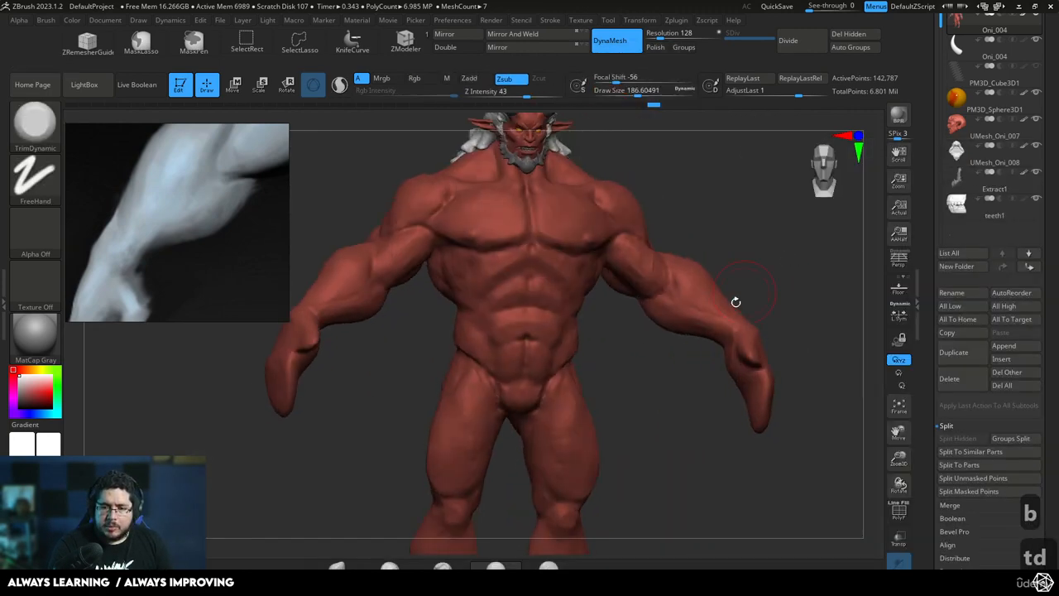
drag(707, 346, 705, 348)
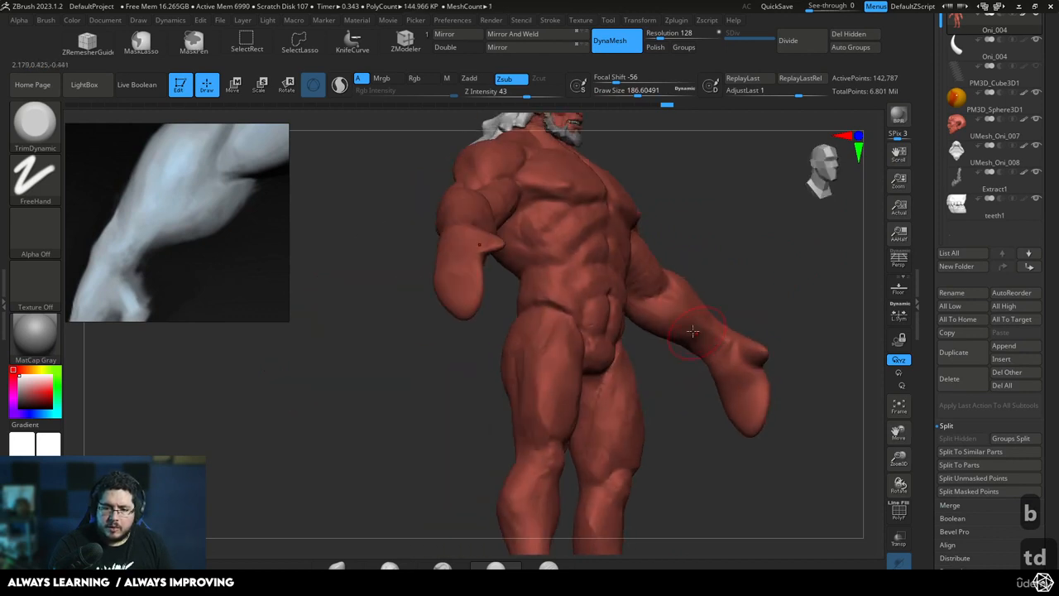
shift+drag(749, 298, 696, 381)
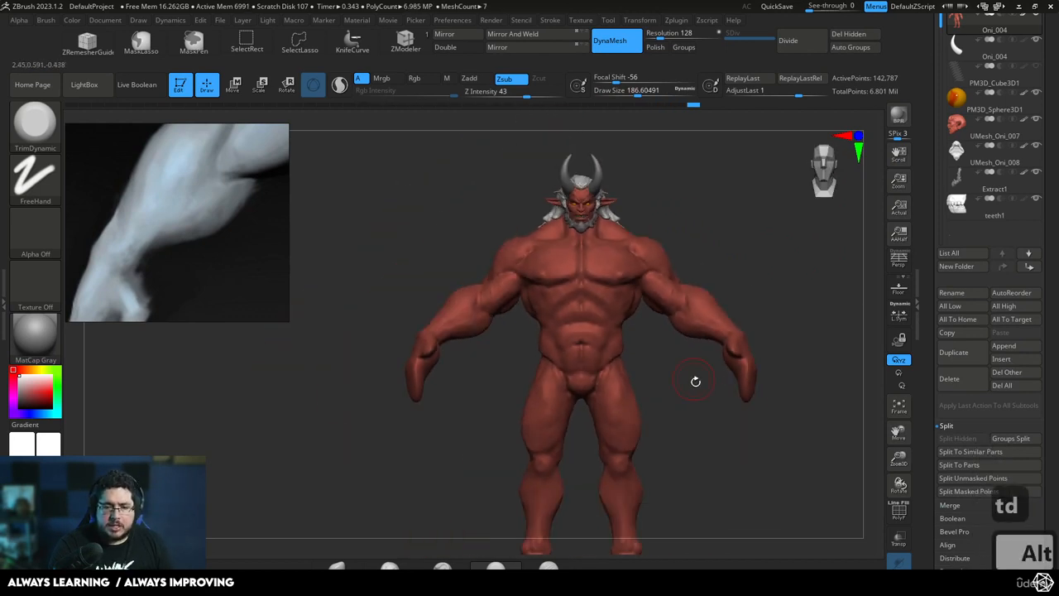
Refine the lower legs and inner thighs from the front and back with the Move brush, following the grey reference's proportions
scroll(170, 240, down, 3)
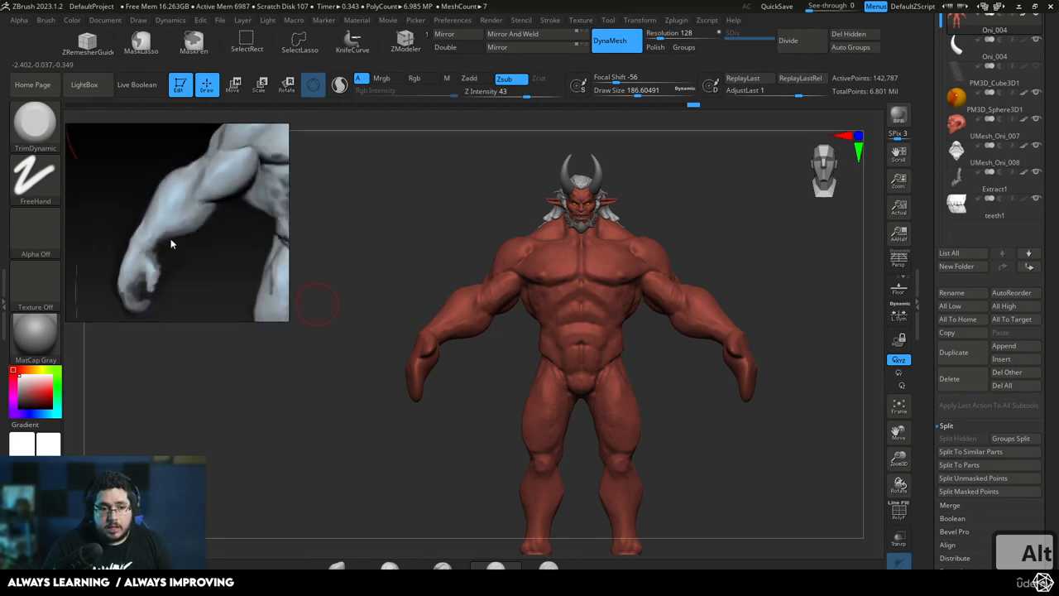
middle_drag(170, 242, 153, 206)
scroll(195, 264, down, 4)
middle_drag(200, 263, 173, 207)
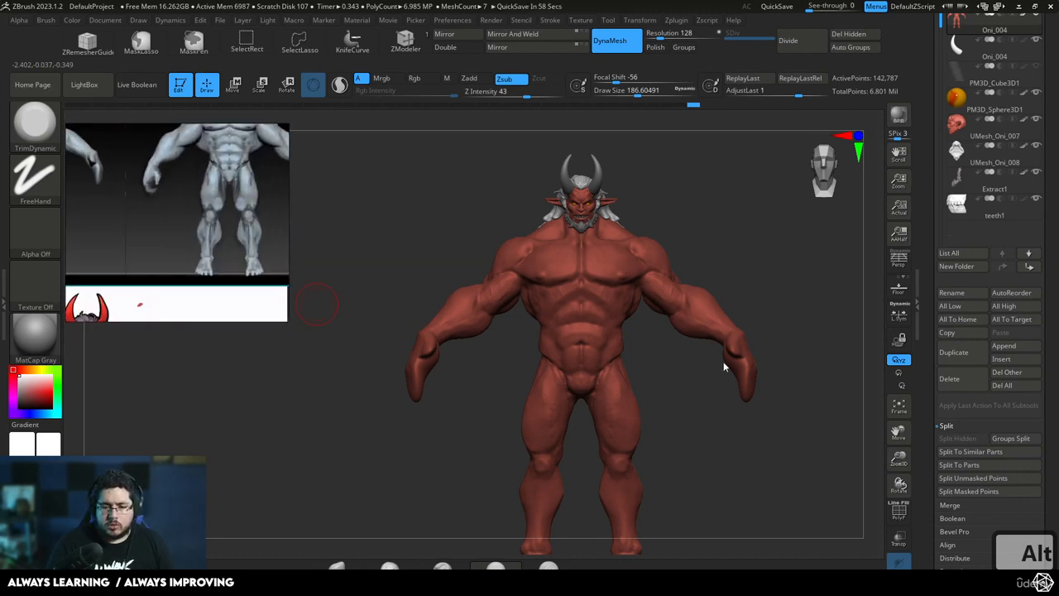
alt+drag(768, 489, 754, 396)
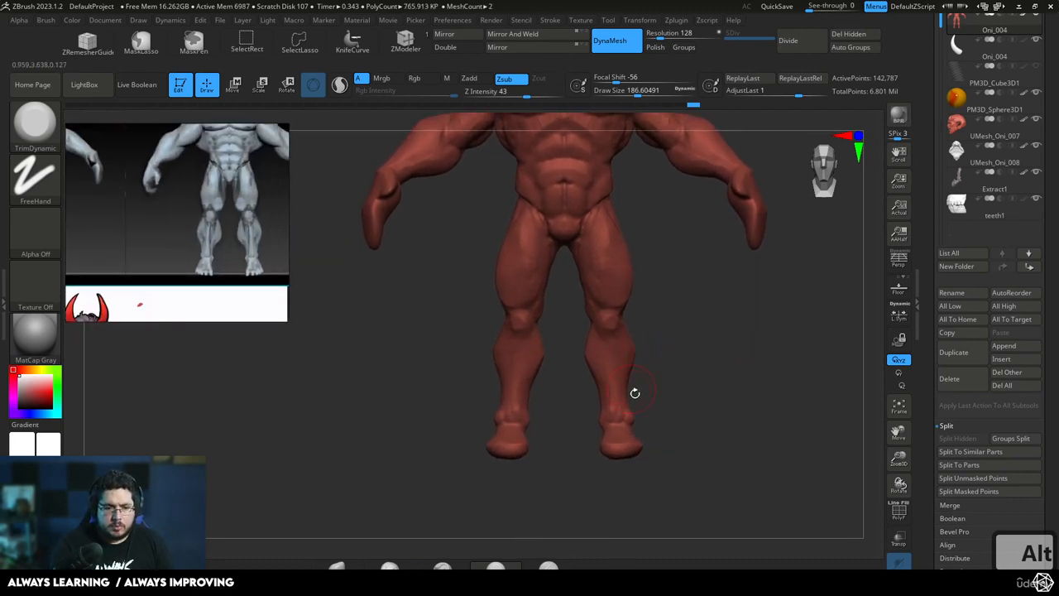
key(b)
key(m)
key(v)
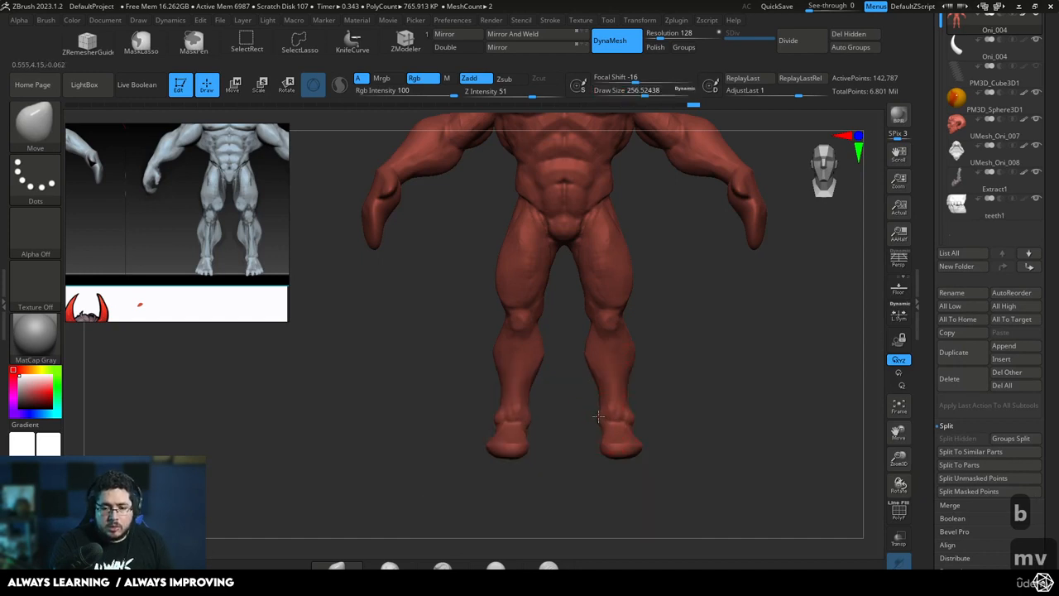
alt+drag(645, 353, 647, 404)
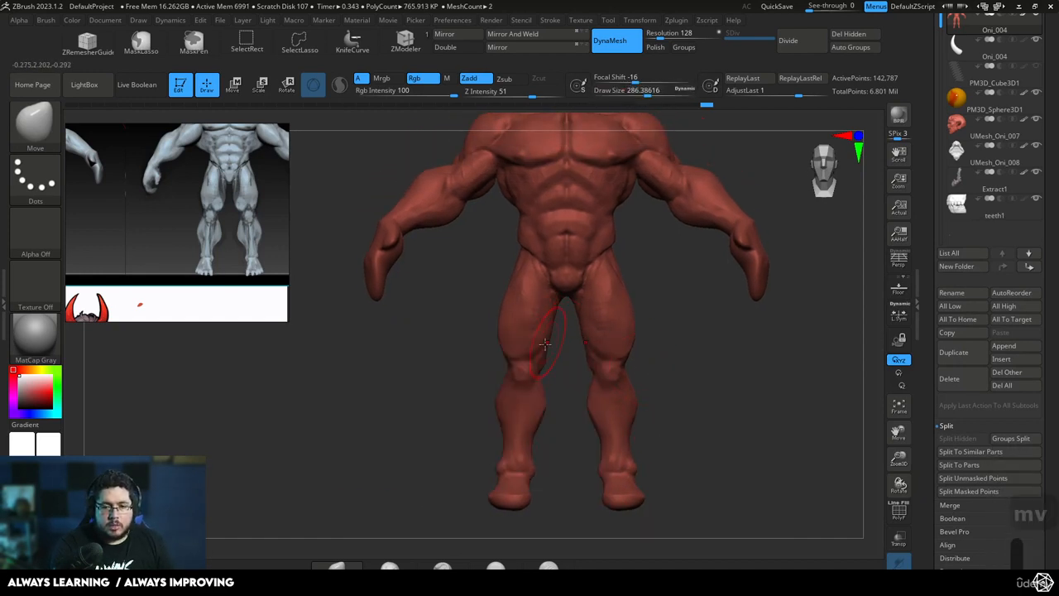
drag(546, 346, 472, 372)
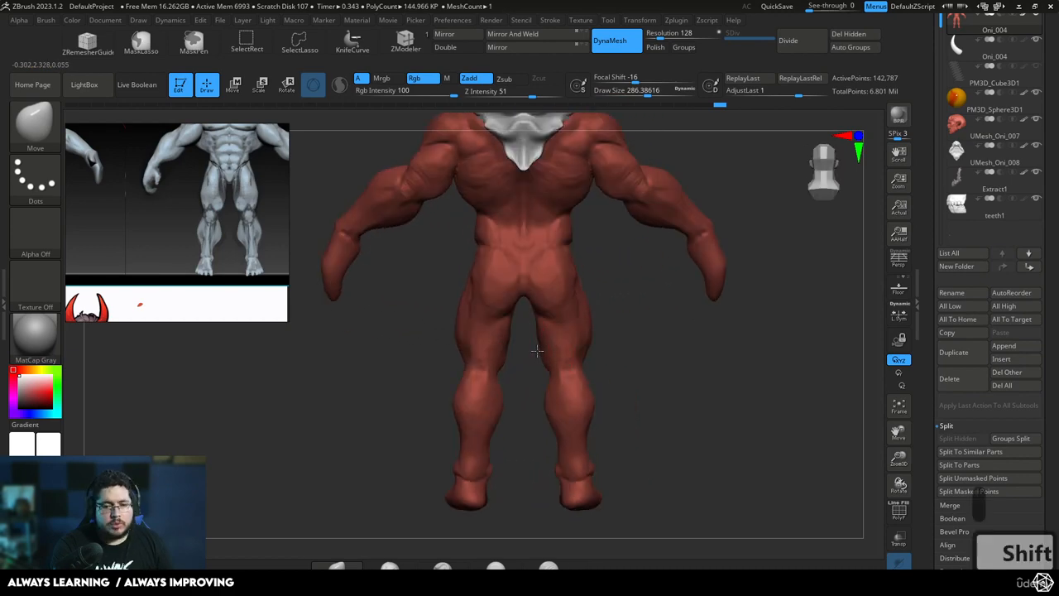
mouse_move(537, 351)
mouse_down()
mouse_move(615, 338)
mouse_move(638, 355)
mouse_move(563, 309)
mouse_move(568, 301)
mouse_move(546, 299)
mouse_up()
key(s)
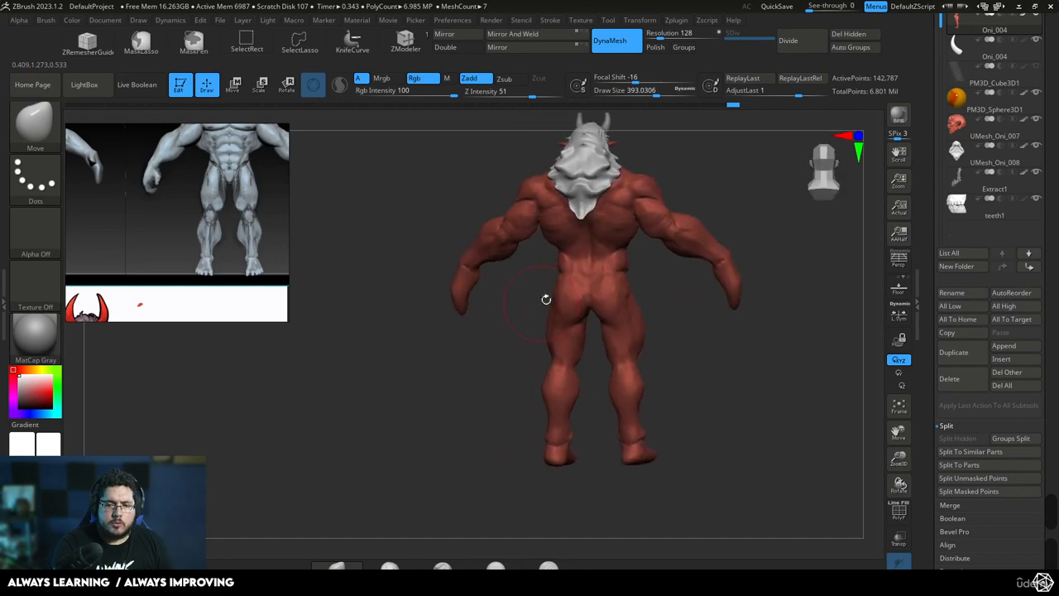
Flatten the glutes and outer hips from behind and the side with TrimDynamic at a draw size of about 311
key(b)
key(t)
key(d)
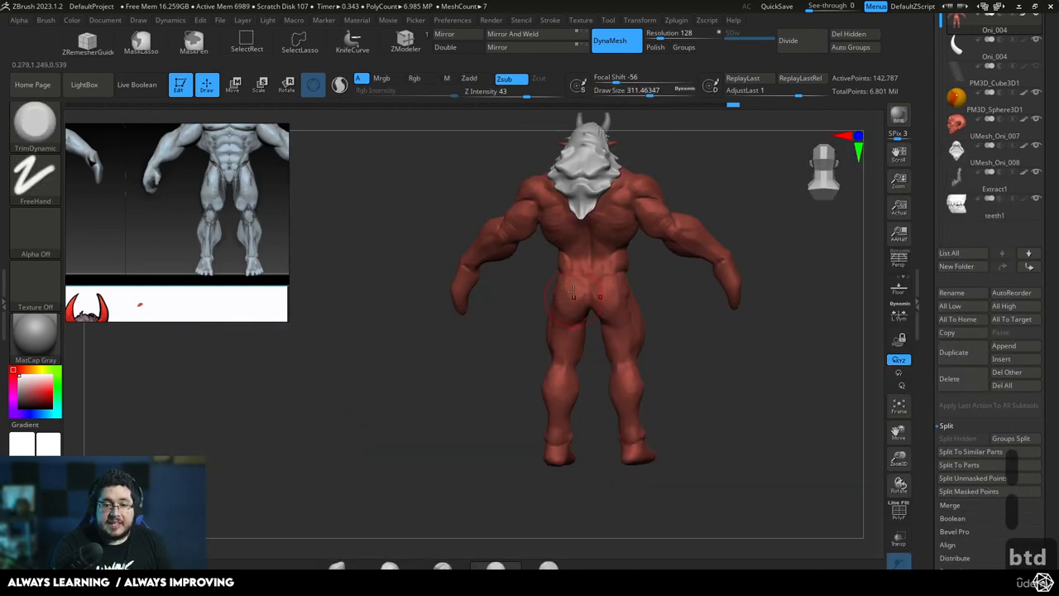
drag(573, 295, 575, 293)
drag(608, 295, 658, 292)
drag(566, 290, 557, 288)
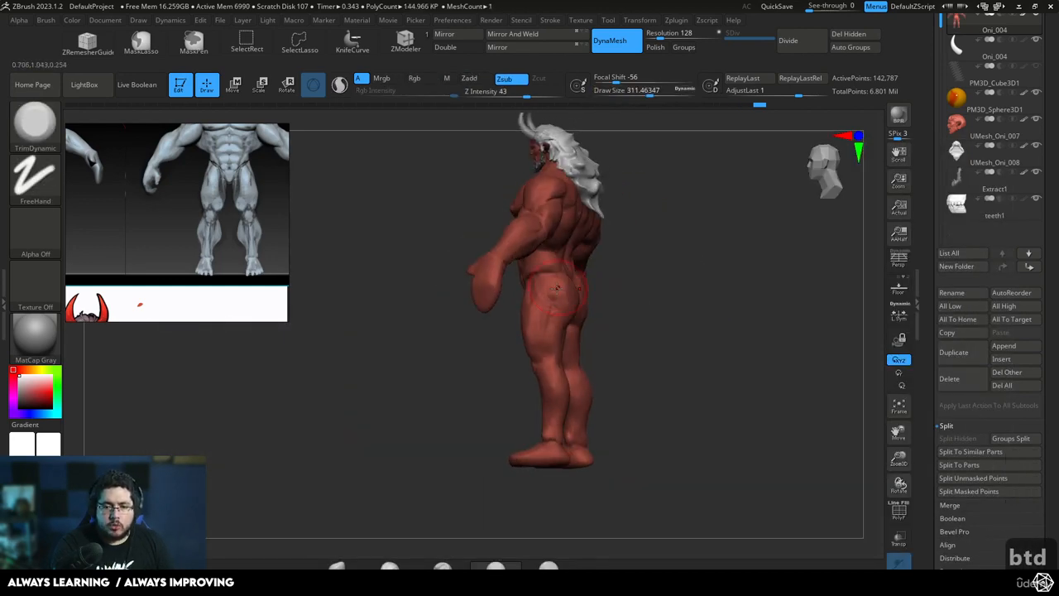
mouse_move(626, 292)
mouse_down()
mouse_move(715, 271)
mouse_move(700, 315)
mouse_move(754, 300)
mouse_move(801, 325)
mouse_move(825, 303)
mouse_move(833, 315)
mouse_up()
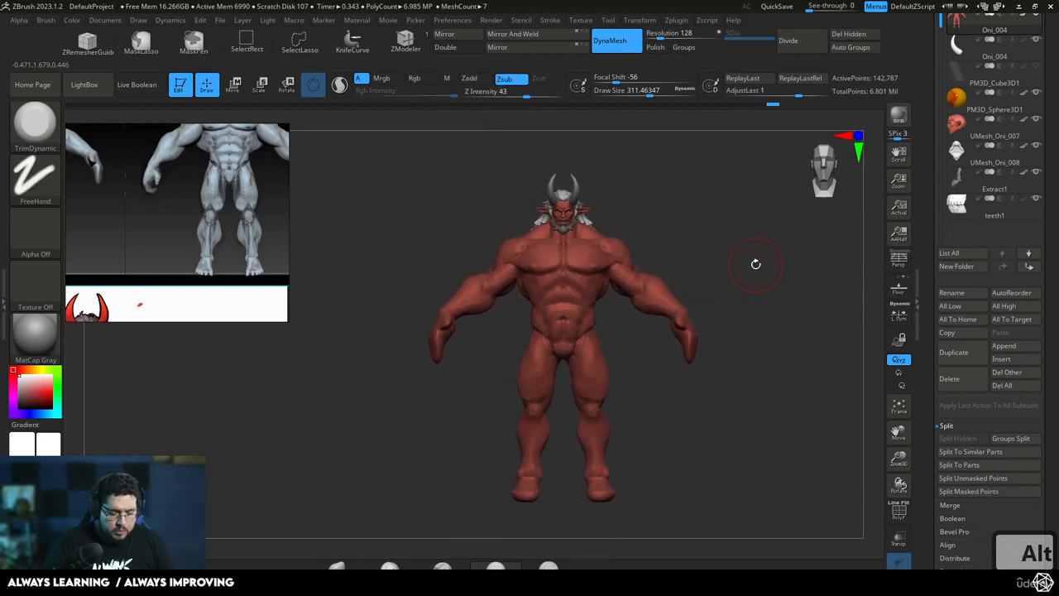
Drop a snapshot of the oni on the canvas to compare the figure side by side, and clear the leftover copies
key(shift+s)
alt+drag(777, 357, 898, 380)
key(ctrl+z)
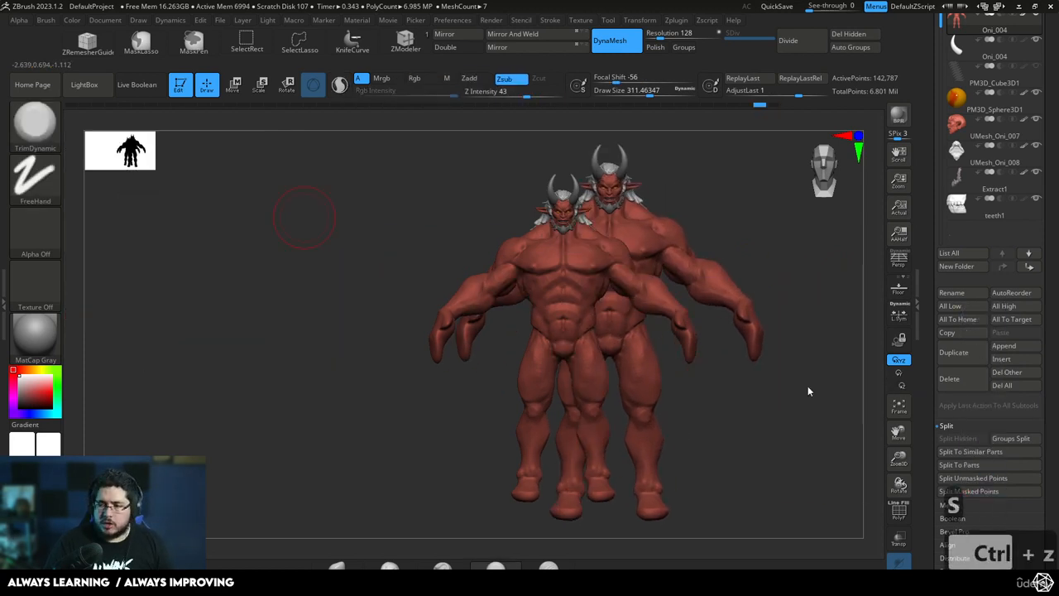
key(ctrl+z)
mouse_move(733, 406)
mouse_down()
mouse_move(705, 411)
mouse_move(772, 409)
mouse_move(785, 438)
mouse_move(801, 401)
mouse_up()
key(ctrl+n)
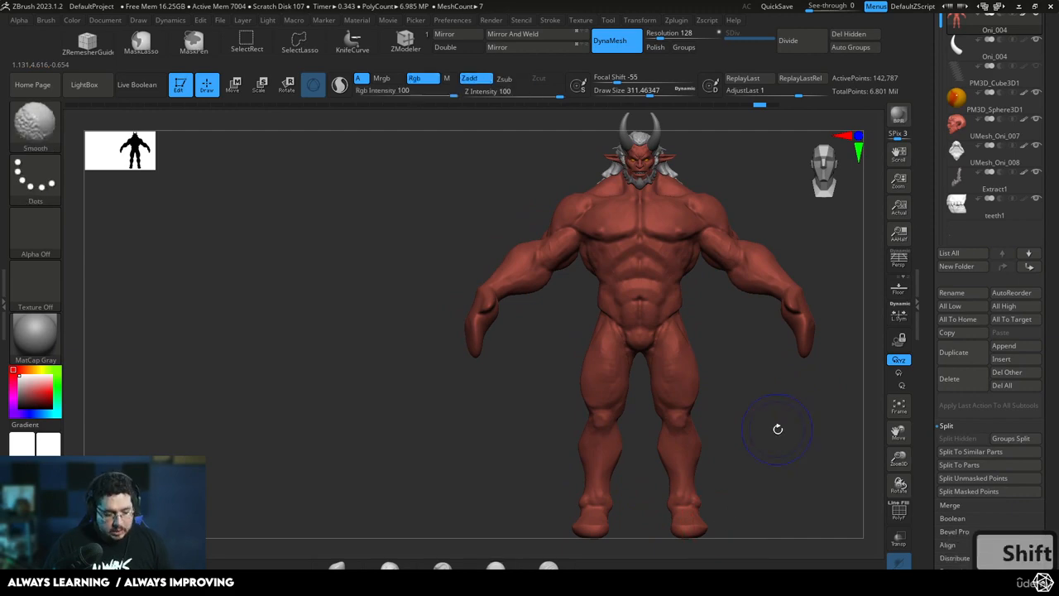
Save the current tool as a new file named Oni_005
scroll(1001, 227, up, 5)
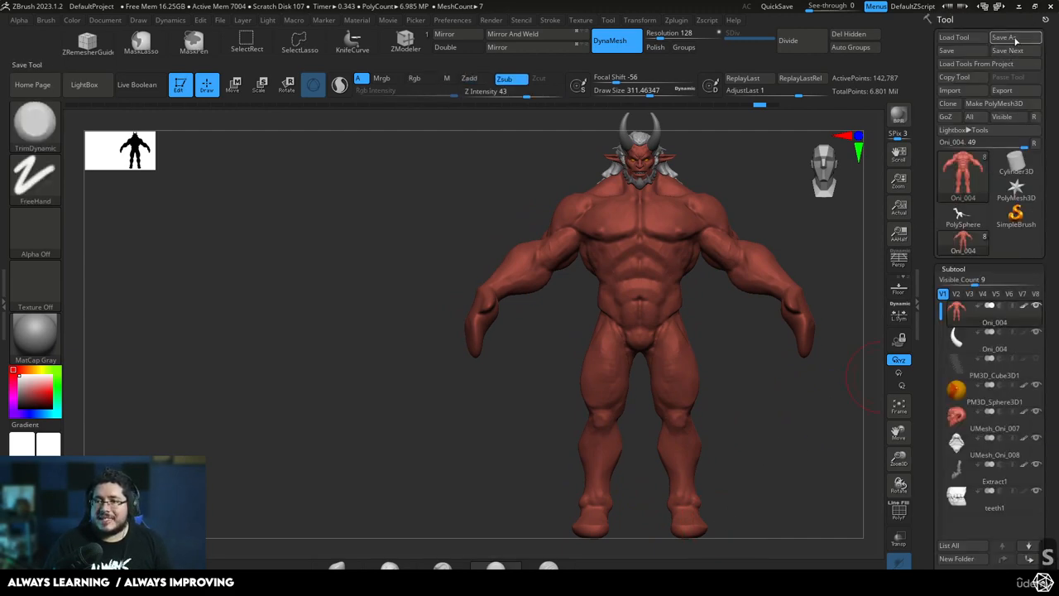
click(1004, 38)
click(451, 295)
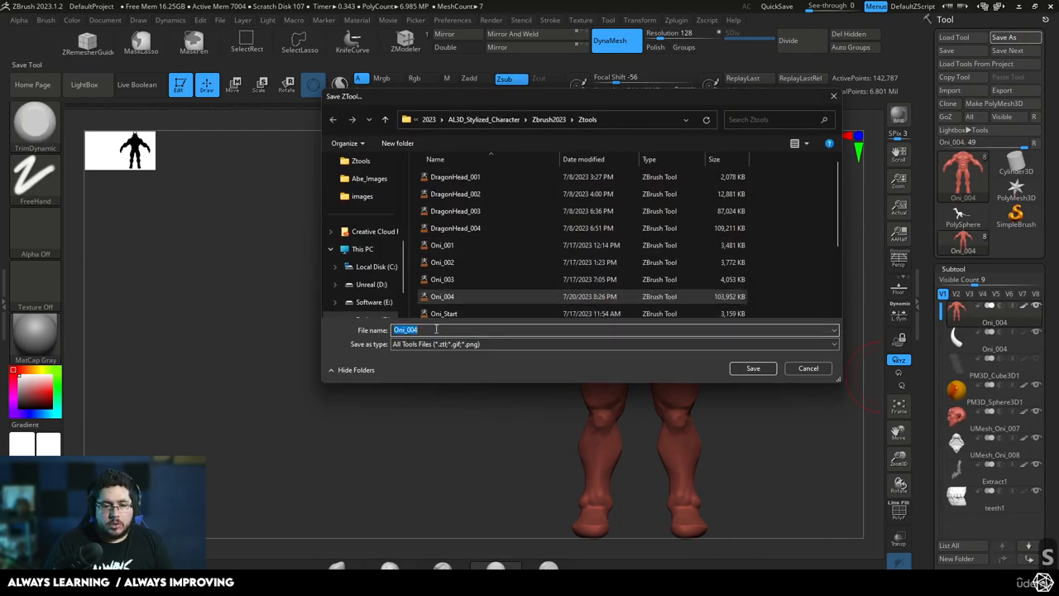
key(BackSpace)
text(5)
key(Return)
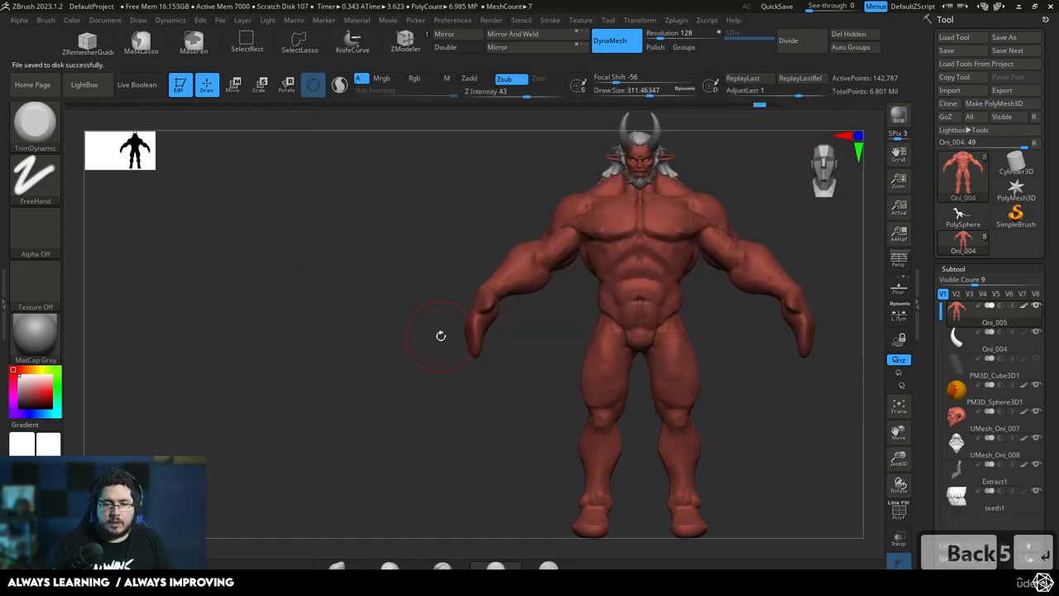
Snapshot the current oni, load the Oni_004 tool and size it alongside to compare the two versions' proportions
drag(342, 343, 148, 419)
click(964, 37)
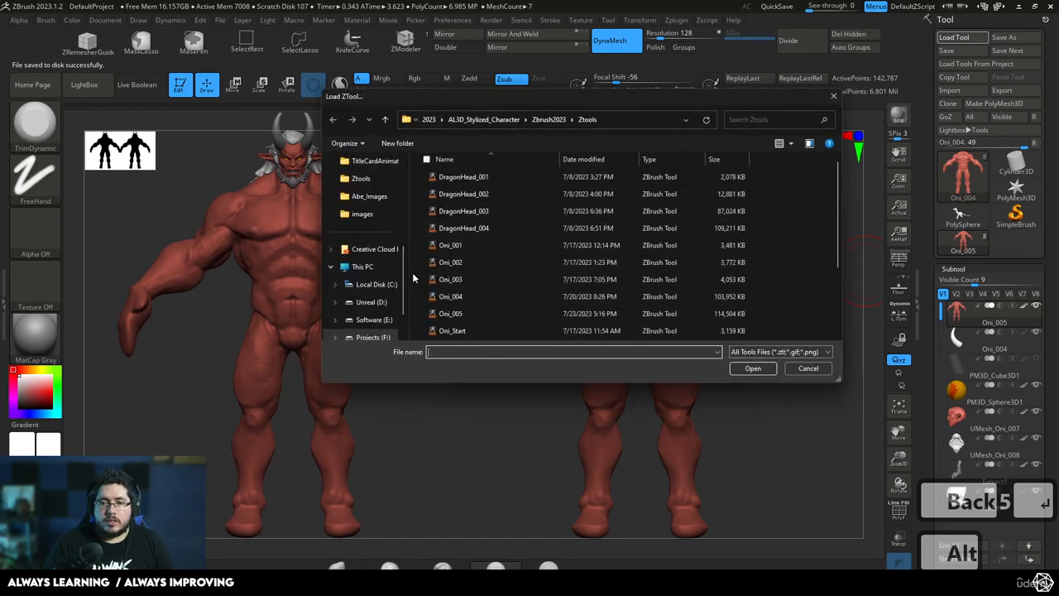
double_click(460, 297)
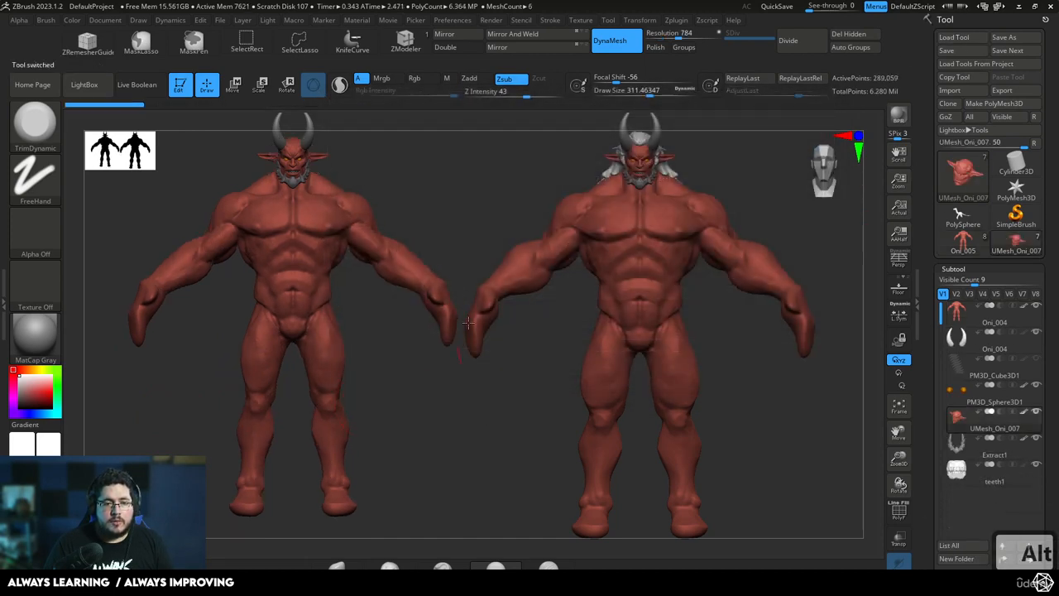
drag(421, 425, 412, 439)
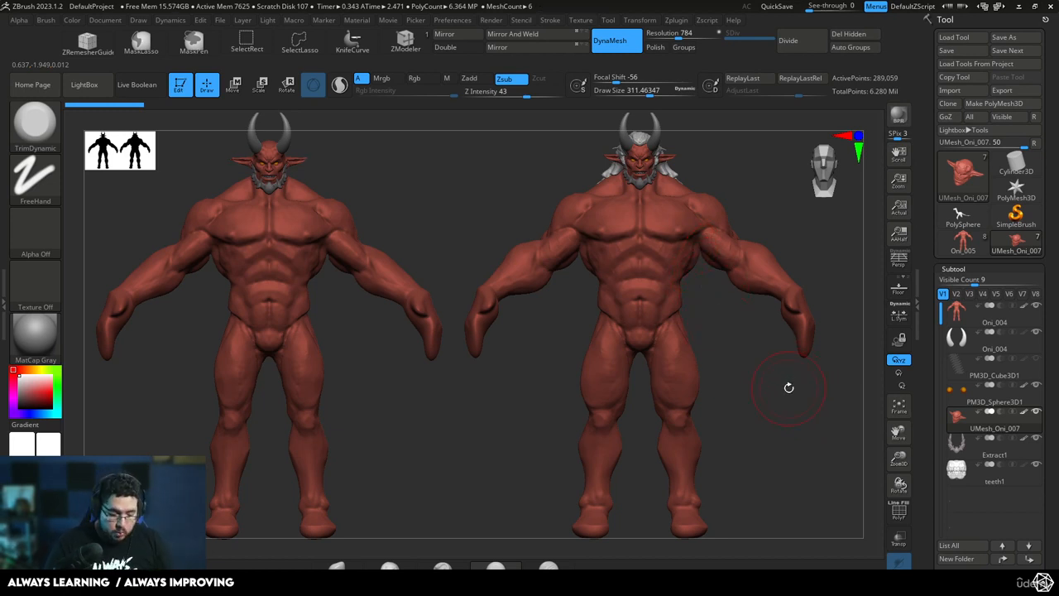
Launch Krita from the system search
key(super)
text(krita)
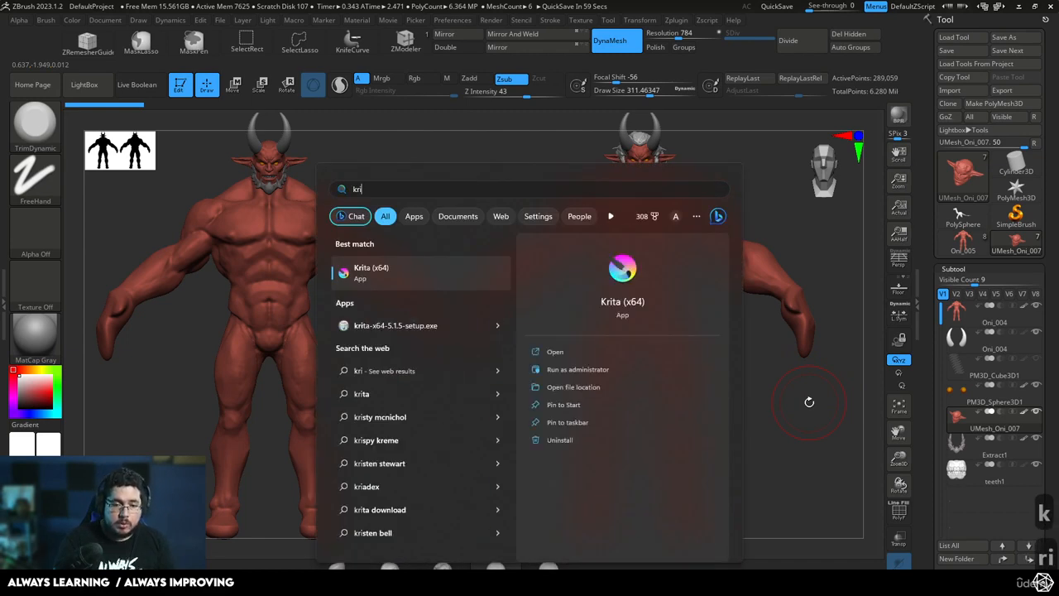
key(Return)
Clear the canvas of both figures and place only the Oni_005 model back on it in front view
drag(757, 454, 780, 450)
key(ctrl+n)
click(965, 242)
drag(688, 280, 764, 361)
Capture a screenshot of the front-view oni, horns to feet, with the Snipping Tool
key(super)
text(snipping tool)
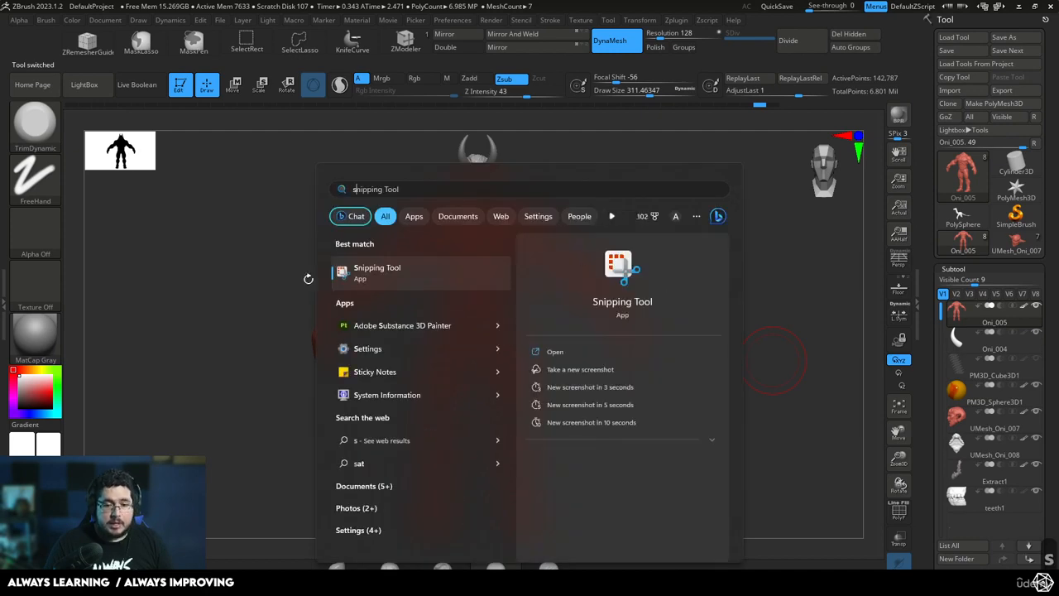
key(Return)
click(238, 45)
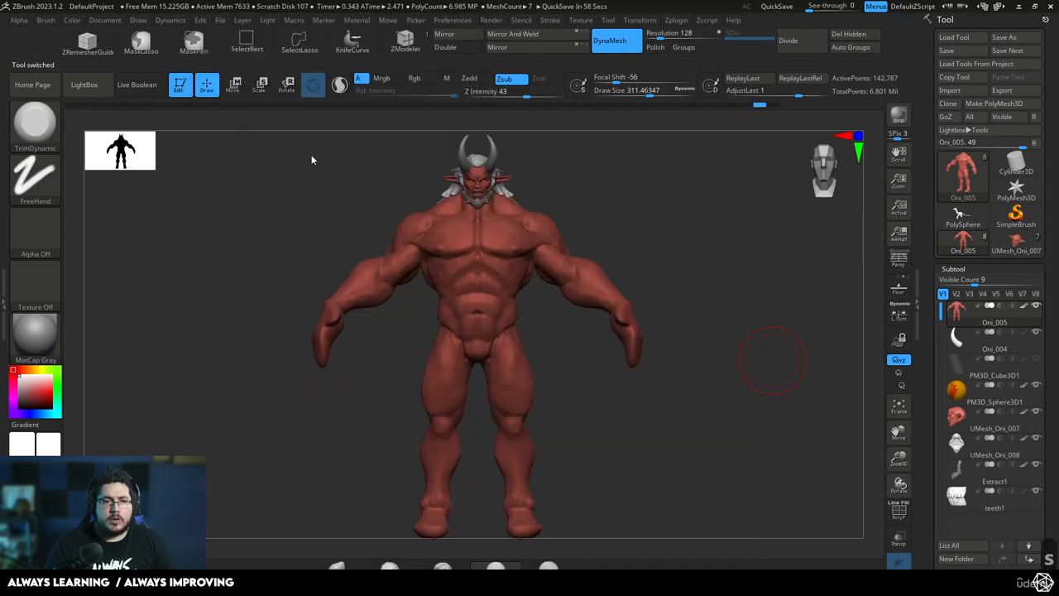
drag(278, 129, 674, 537)
Switch to Krita and create a custom 2480 x 3508 px document at 300 pixels/inch in RGB/Alpha
key(super)
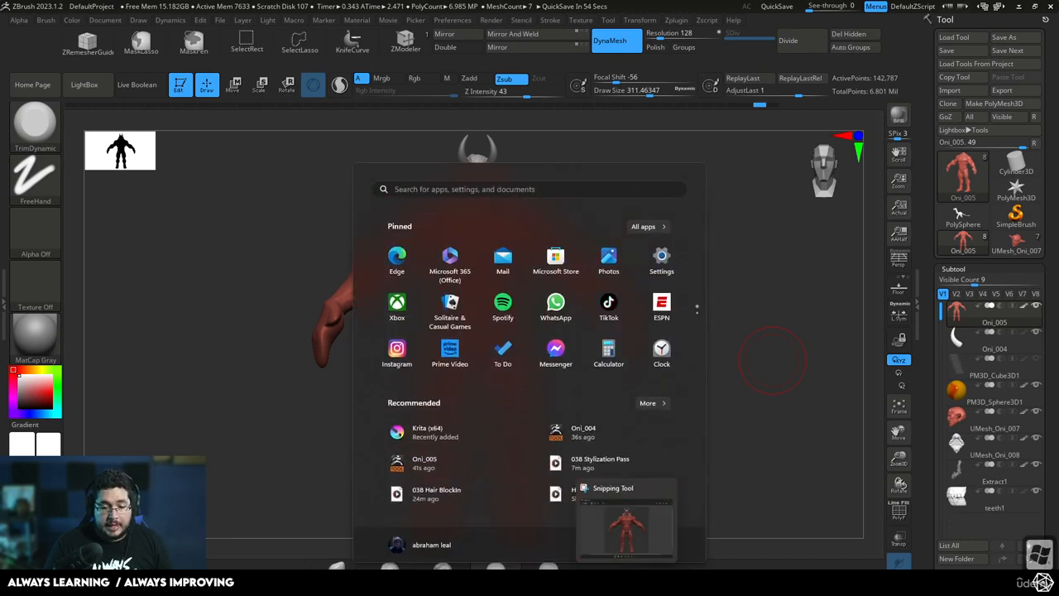
click(650, 582)
click(249, 179)
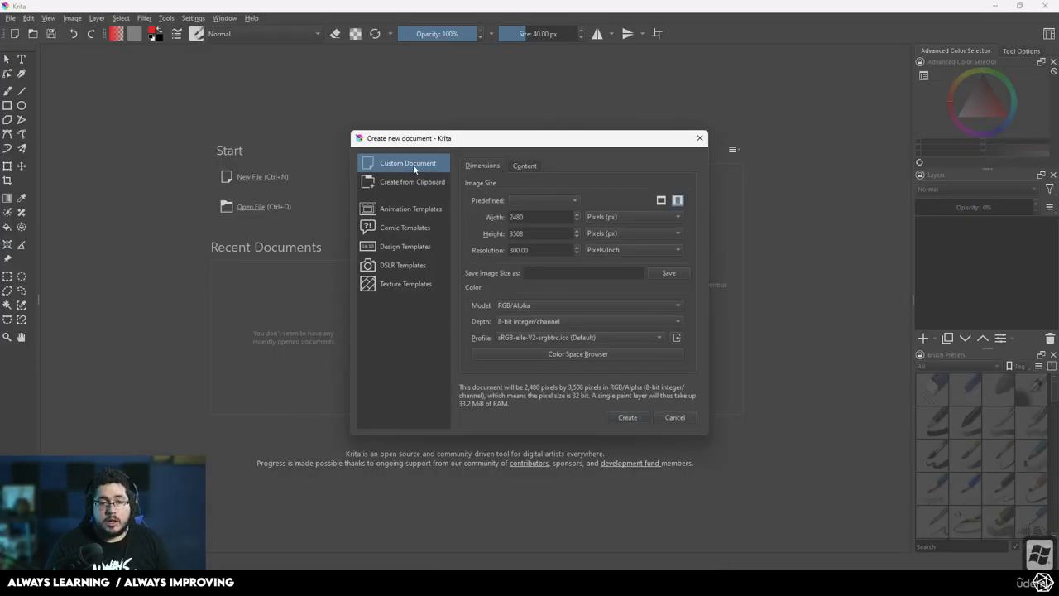
click(627, 417)
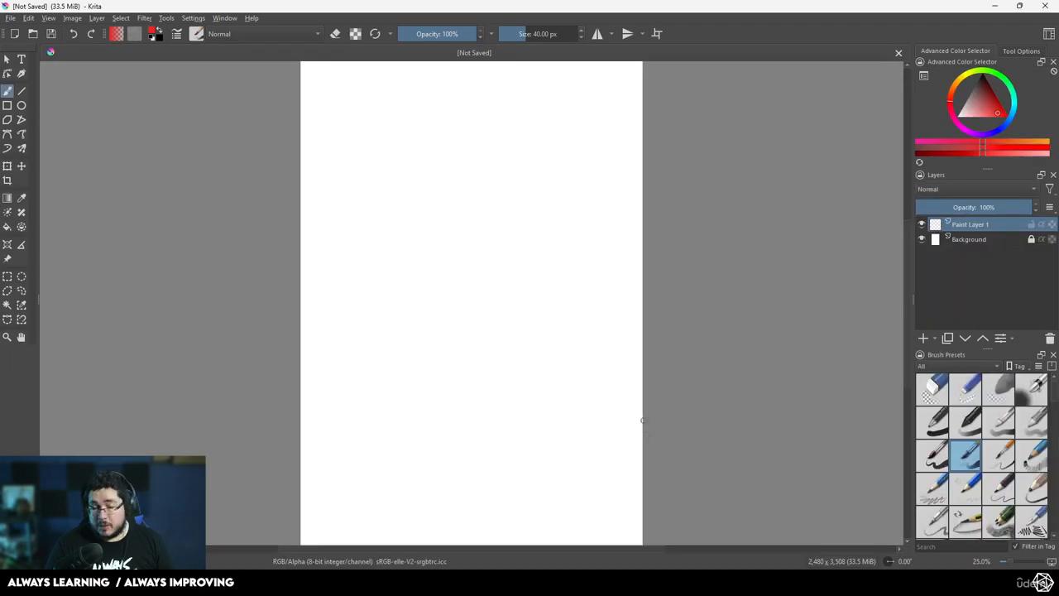
Paste the captured oni screenshot into the new document
key(ctrl+v)
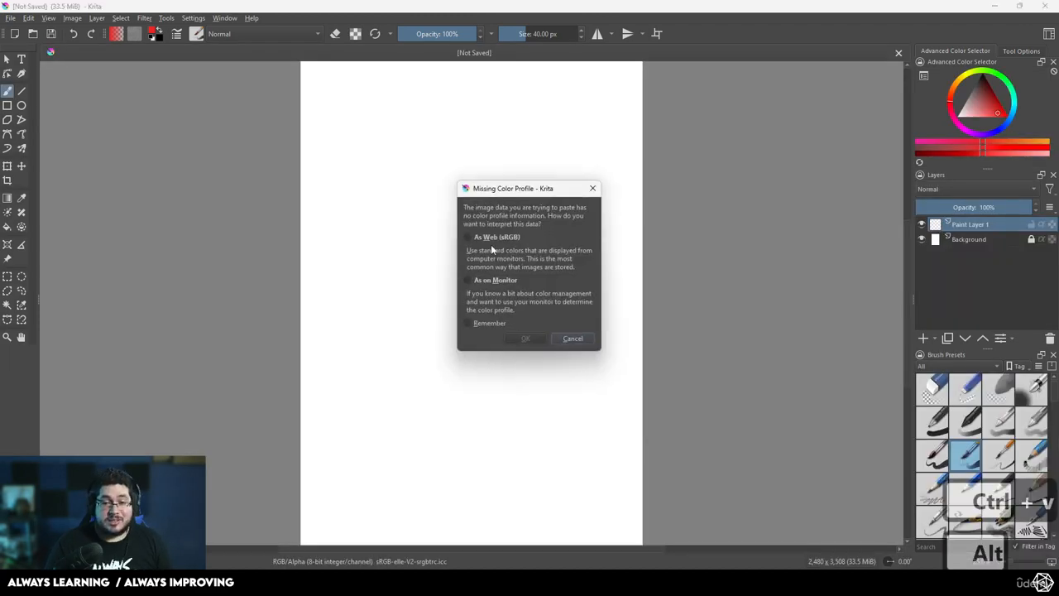
click(527, 337)
ctrl+scroll(532, 355, down, 3)
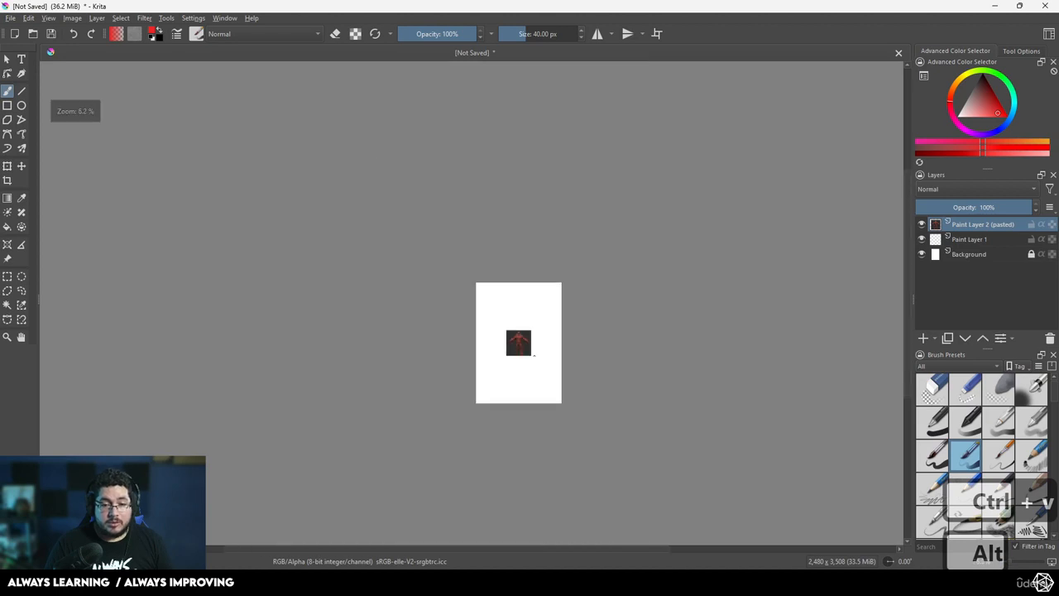
Enlarge the pasted oni screenshot and move it to the page's left side
ctrl+scroll(534, 355, up, 3)
ctrl+scroll(533, 355, up, 1)
key(ctrl+t)
drag(518, 216, 761, 27)
alt+scroll(629, 222, down, 1)
drag(601, 237, 459, 330)
key(Return)
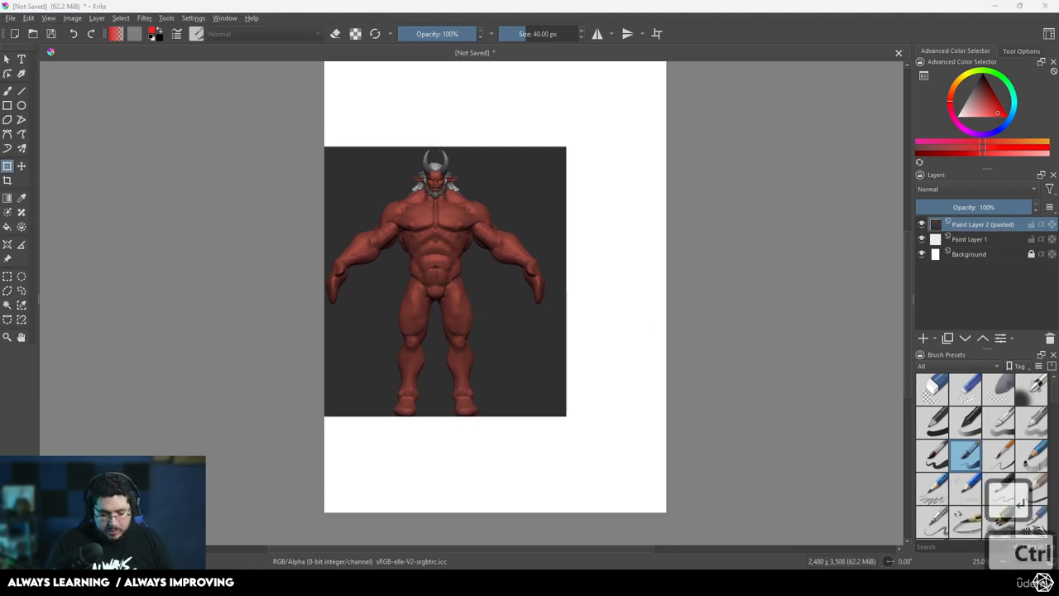
Copy the red oni samurai concept art and paste it into the Krita document, interpreting its colours As Web (sRGB)
key(ctrl+c)
key(ctrl+v)
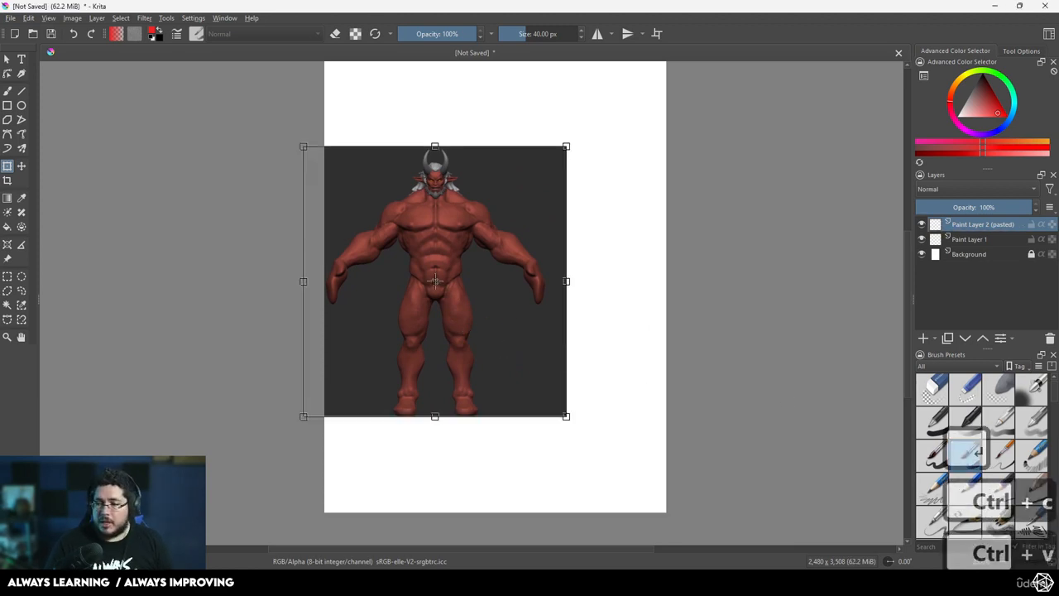
click(468, 237)
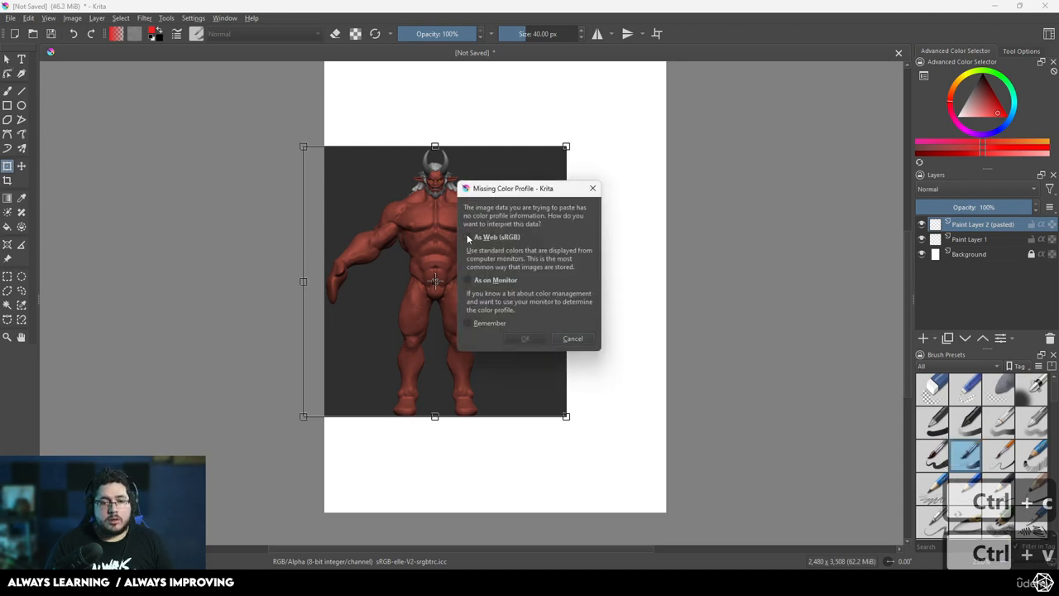
click(525, 338)
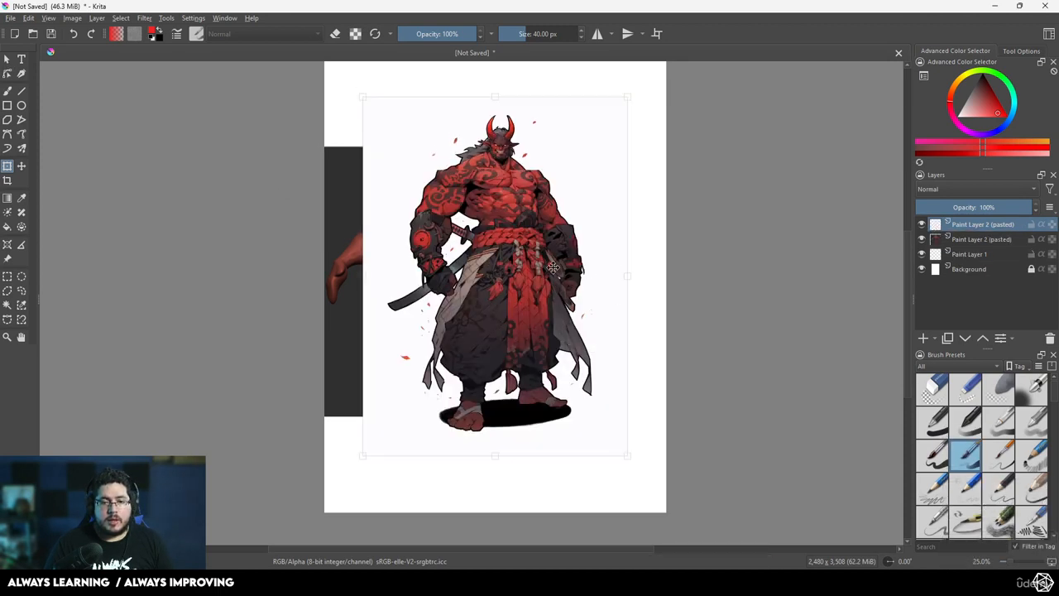
Scale the concept art to match the sculpt's height and position it to the right of the sculpt for comparison
drag(598, 442, 610, 421)
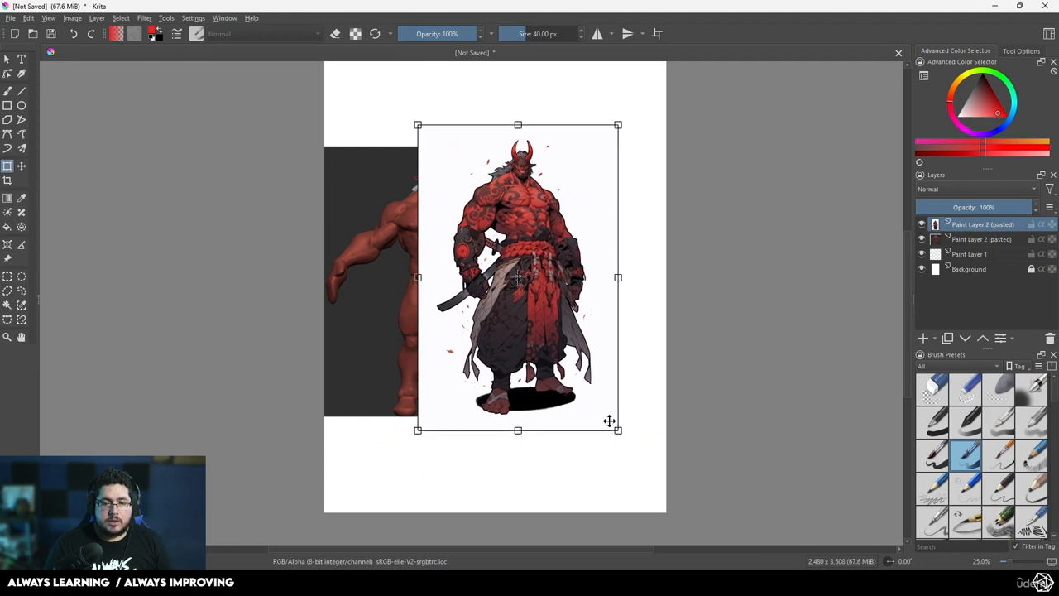
drag(528, 364, 598, 377)
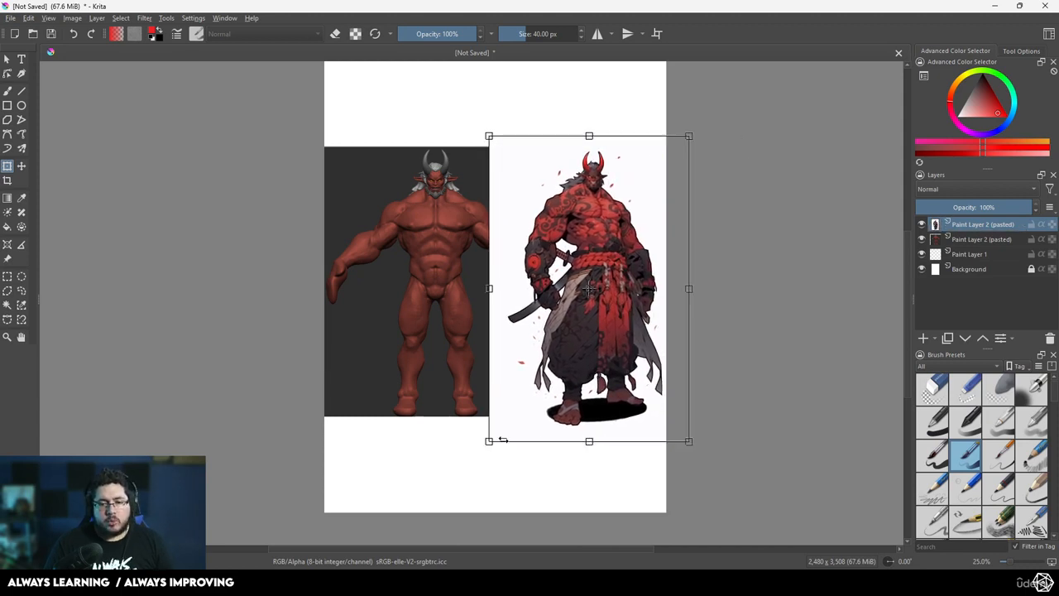
drag(493, 441, 485, 439)
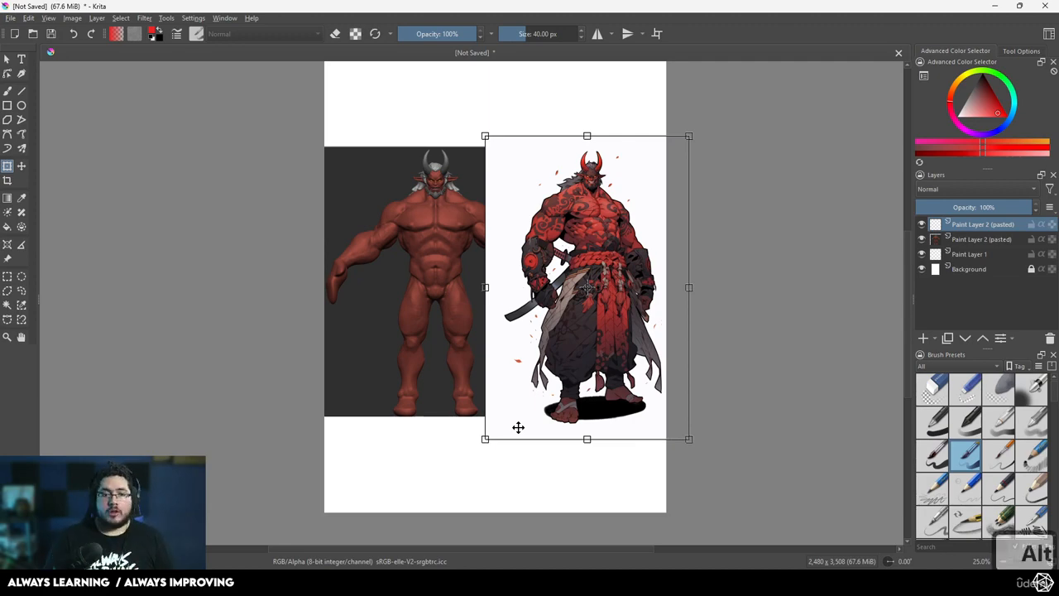
Switch back to ZBrush and centre the transform gizmo on the body at neck height
key(alt+Tab)
key(alt+Tab)
key(alt+Tab)
key(alt+Tab)
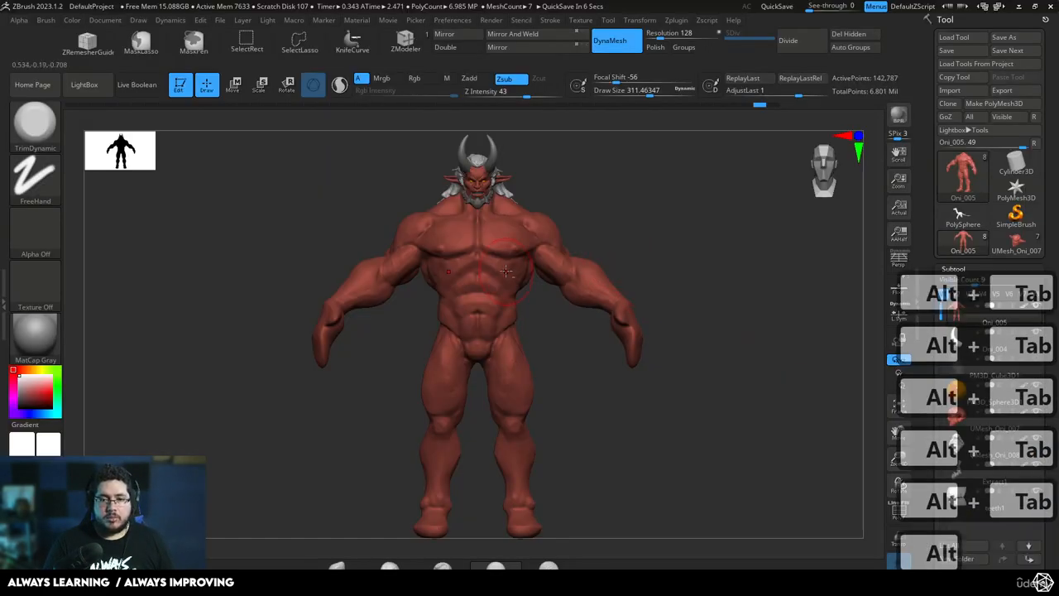
key(w)
alt+drag(548, 317, 549, 149)
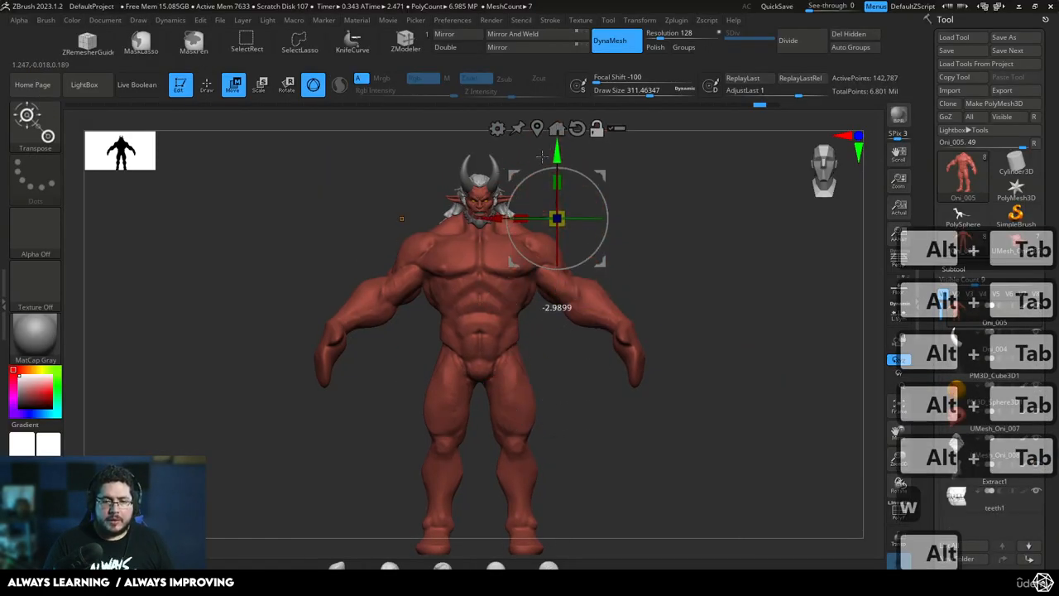
alt+drag(487, 215, 414, 218)
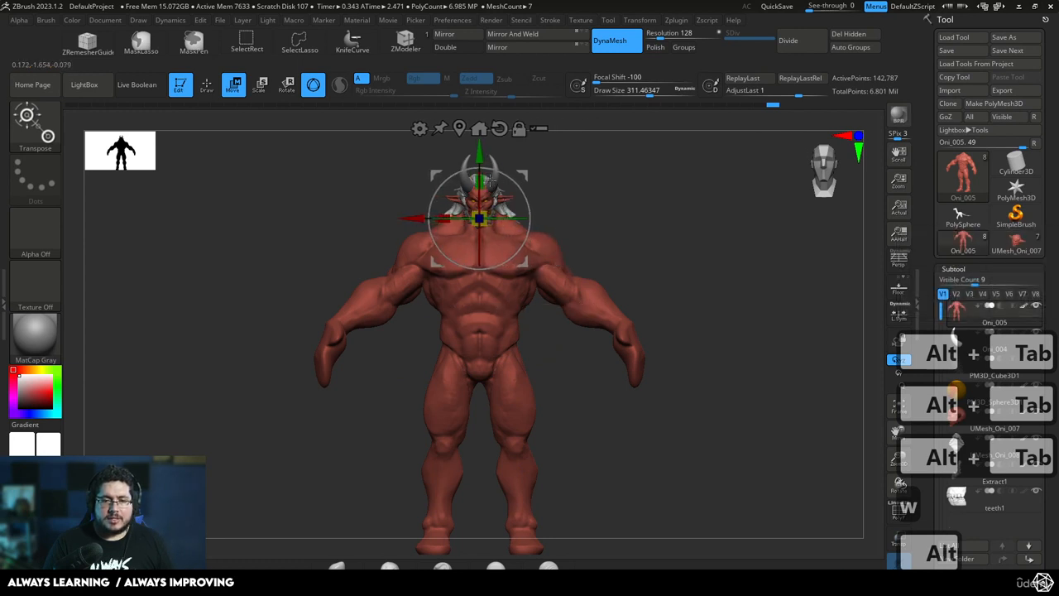
Try stretching the oni's body vertically from the neck, and undo the change
drag(481, 182, 482, 175)
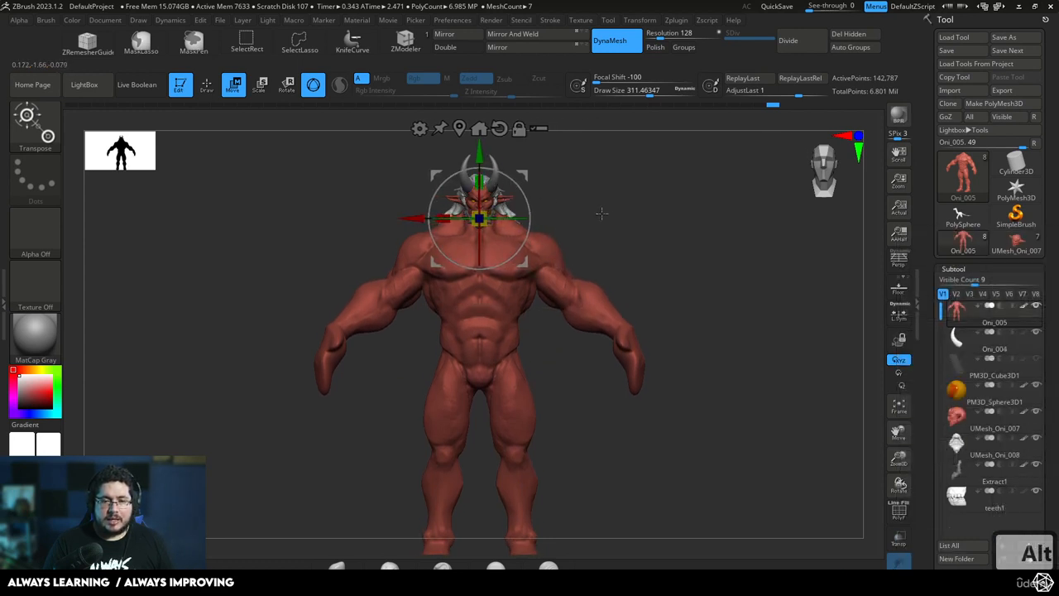
alt+drag(646, 277, 673, 261)
key(ctrl+z)
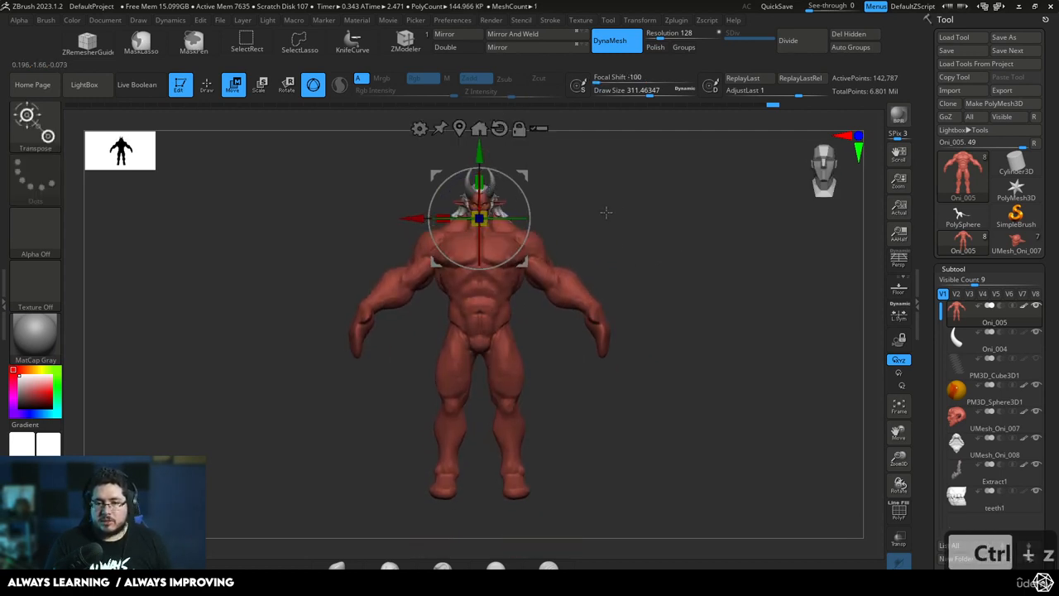
Scale the oni's body up uniformly from the neck by a factor of about 1.03
drag(606, 213, 555, 220)
key(q)
drag(648, 237, 695, 239)
alt+drag(654, 241, 653, 273)
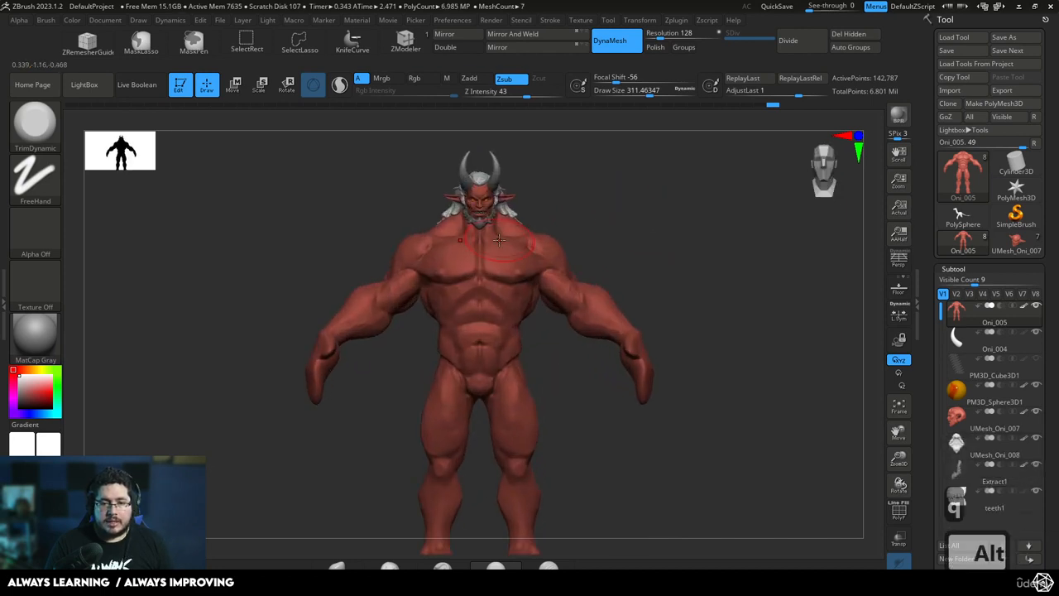
key(r)
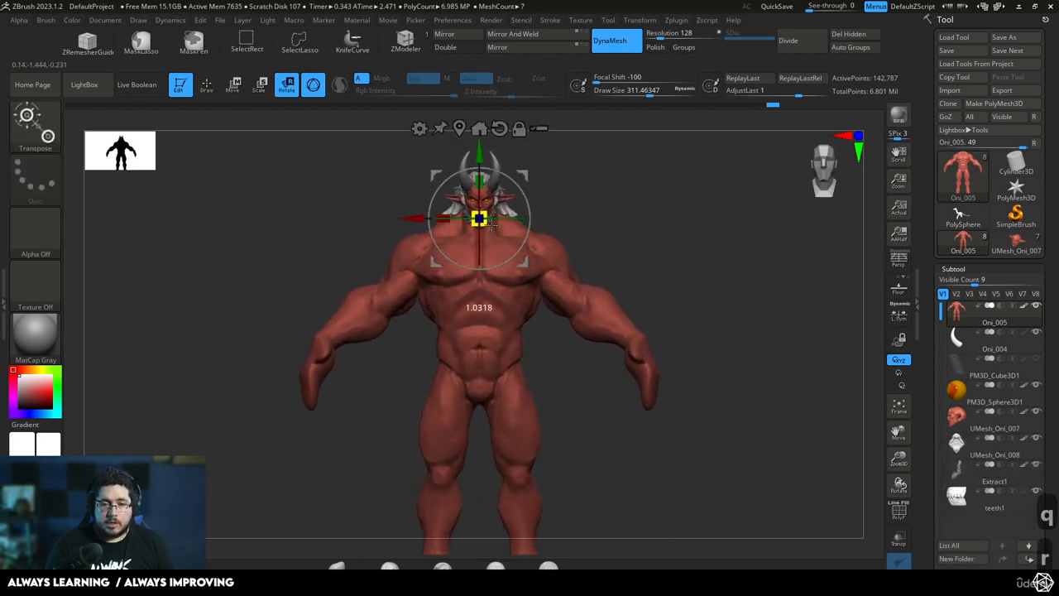
drag(594, 212, 482, 179)
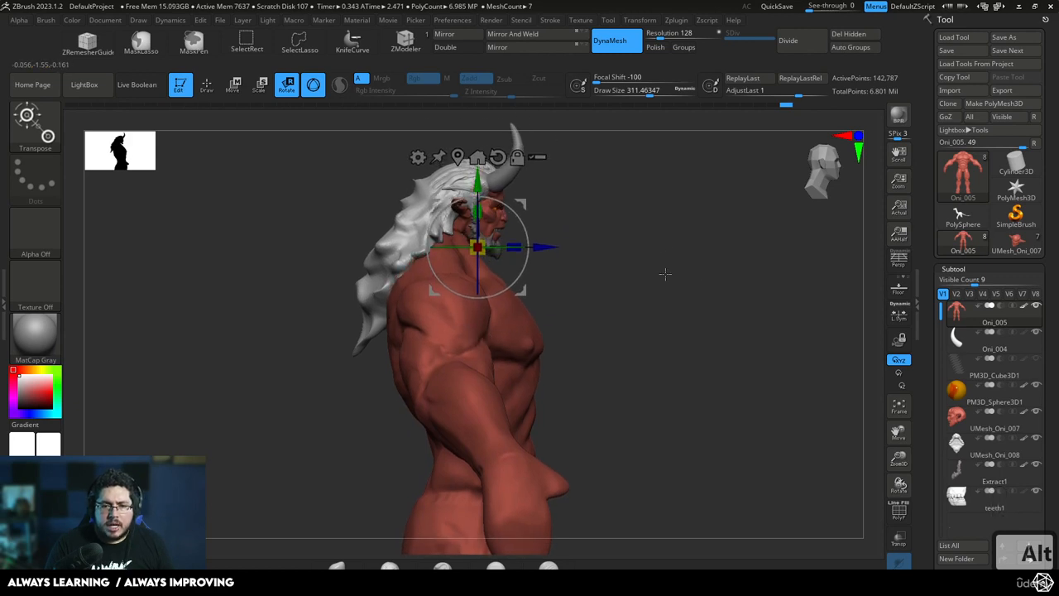
shift+drag(665, 274, 638, 267)
key(q)
mouse_move(698, 289)
alt+mouse_down()
mouse_move(622, 253)
mouse_move(672, 238)
mouse_move(669, 222)
mouse_move(684, 258)
mouse_move(673, 254)
alt+mouse_up()
key(w)
key(q)
alt+drag(673, 254, 684, 260)
Switch to the Demon.pur reference board in PureRef
key(alt+Tab)
key(alt+Tab)
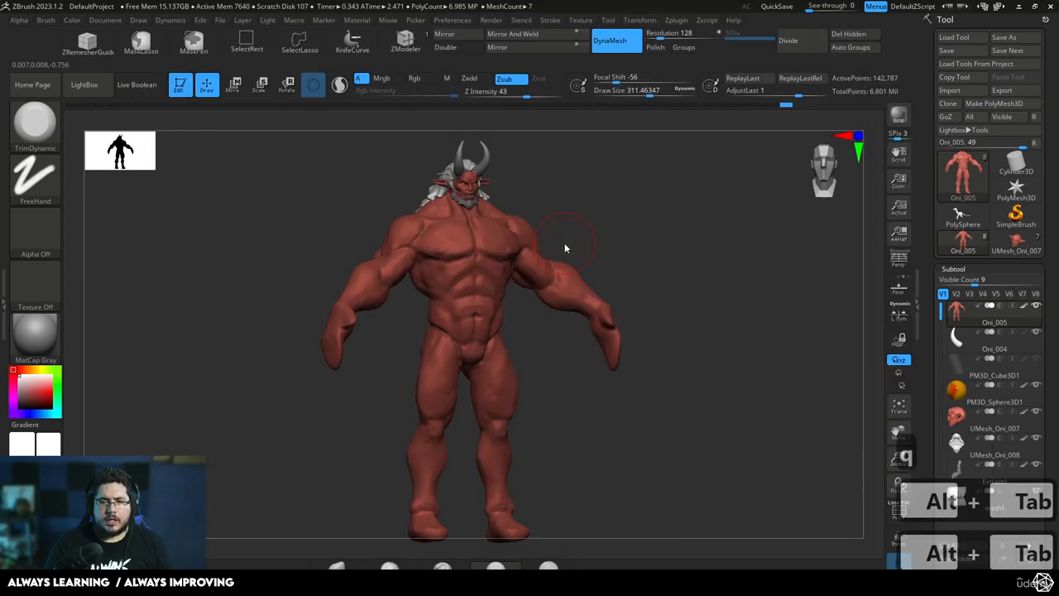
key(alt+Tab)
key(alt+Tab)
key(alt+Tab)
key(alt+Tab)
key(alt+Tab)
key(alt+Tab)
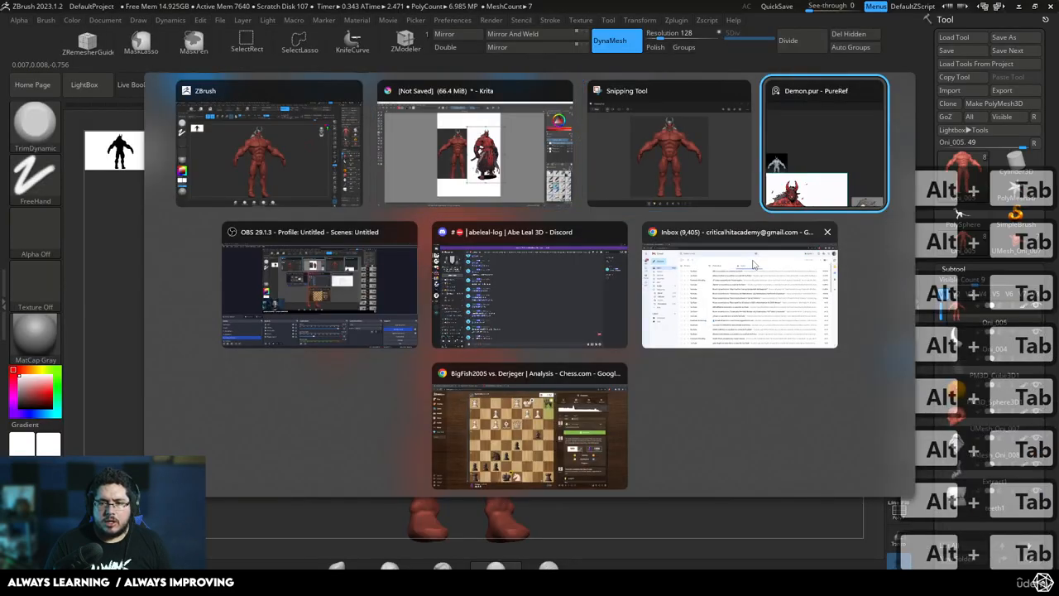
Extend the reference window's height beside the model and frame the red oni samurai concept art in it
right_drag(734, 292, 660, 246)
scroll(660, 245, down, 4)
middle_drag(672, 257, 698, 190)
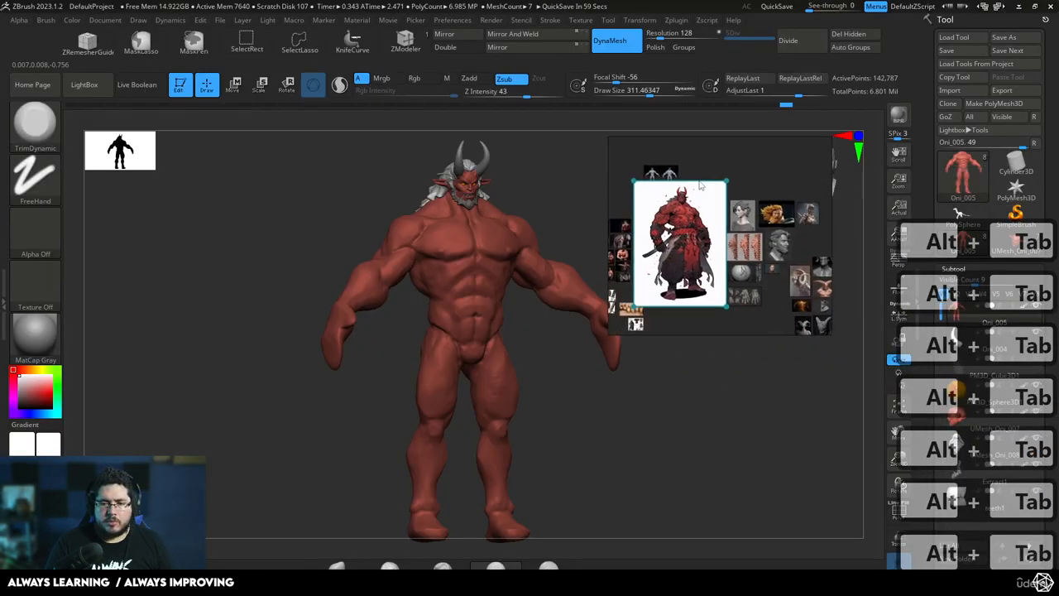
scroll(696, 205, up, 4)
middle_drag(696, 237, 724, 262)
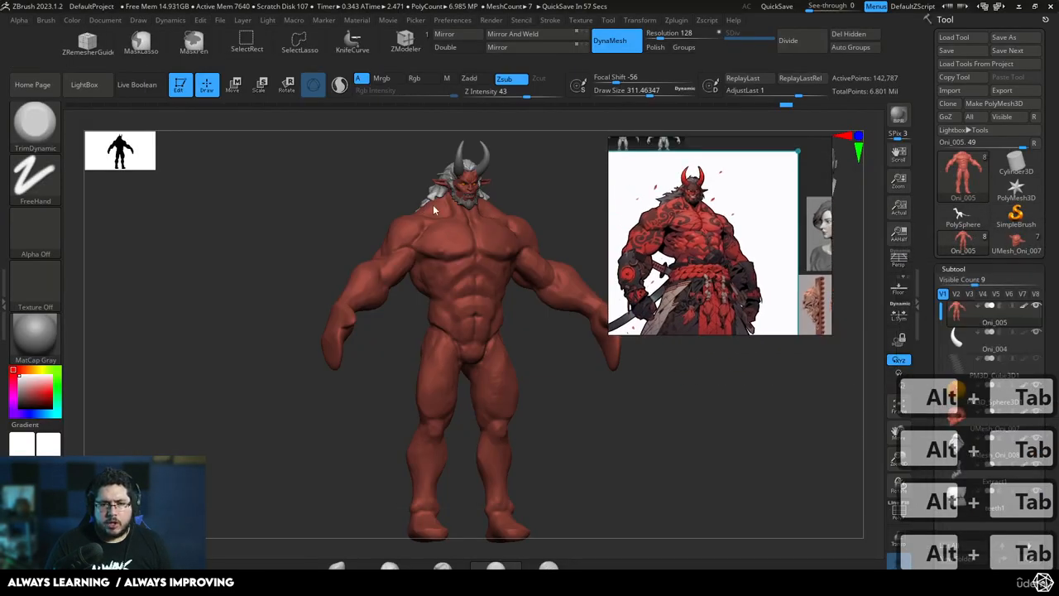
drag(704, 336, 733, 513)
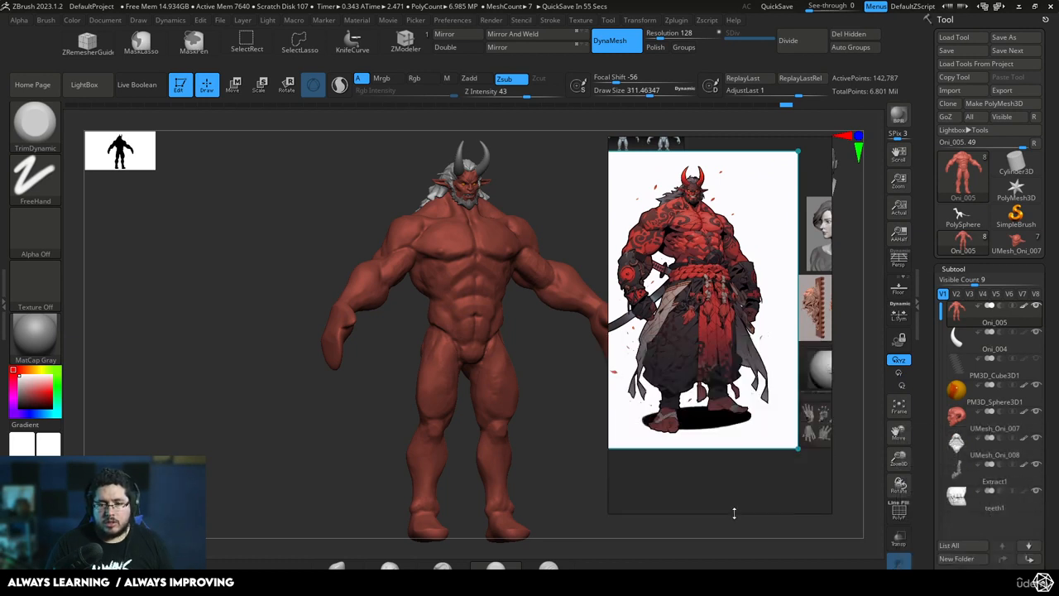
scroll(728, 375, up, 3)
middle_drag(727, 375, 763, 477)
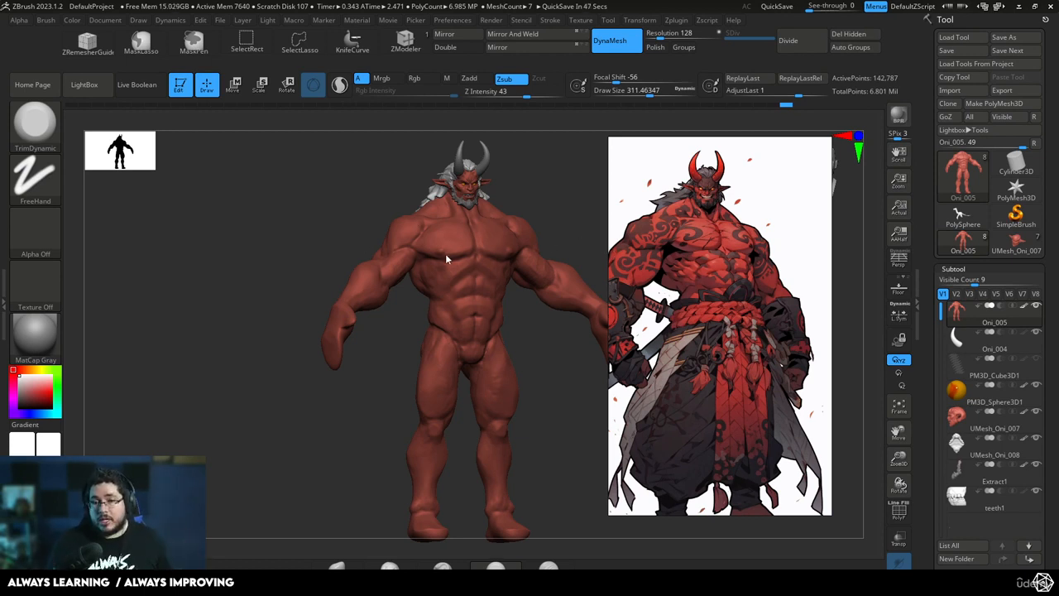
Adjust the contours of the oni's upper back and rear arm in profile with the Move brush, undoing unwanted strokes
mouse_move(319, 248)
mouse_down()
mouse_move(347, 296)
mouse_move(401, 286)
mouse_up()
key(b)
key(m)
key(v)
key(space)
key(space)
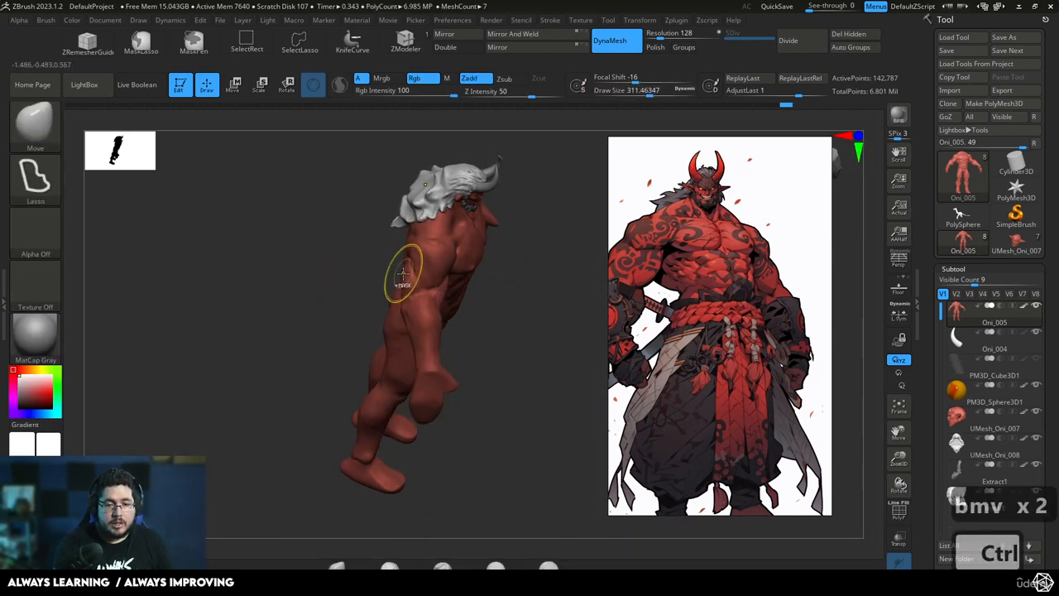
key(ctrl+z)
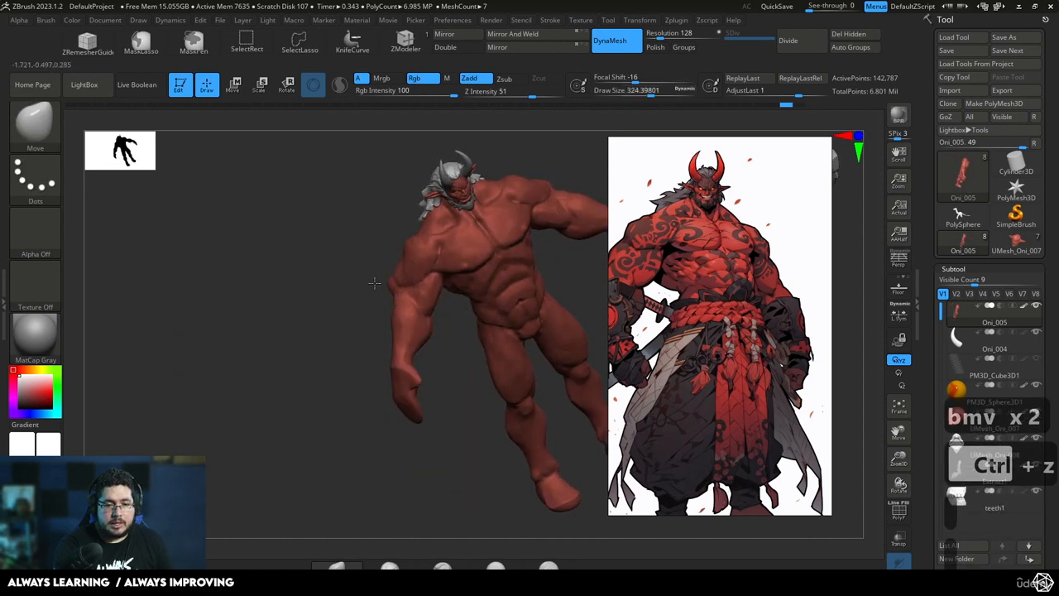
key(ctrl+z)
mouse_move(331, 323)
mouse_down()
mouse_move(372, 330)
mouse_move(314, 333)
mouse_up()
key(space)
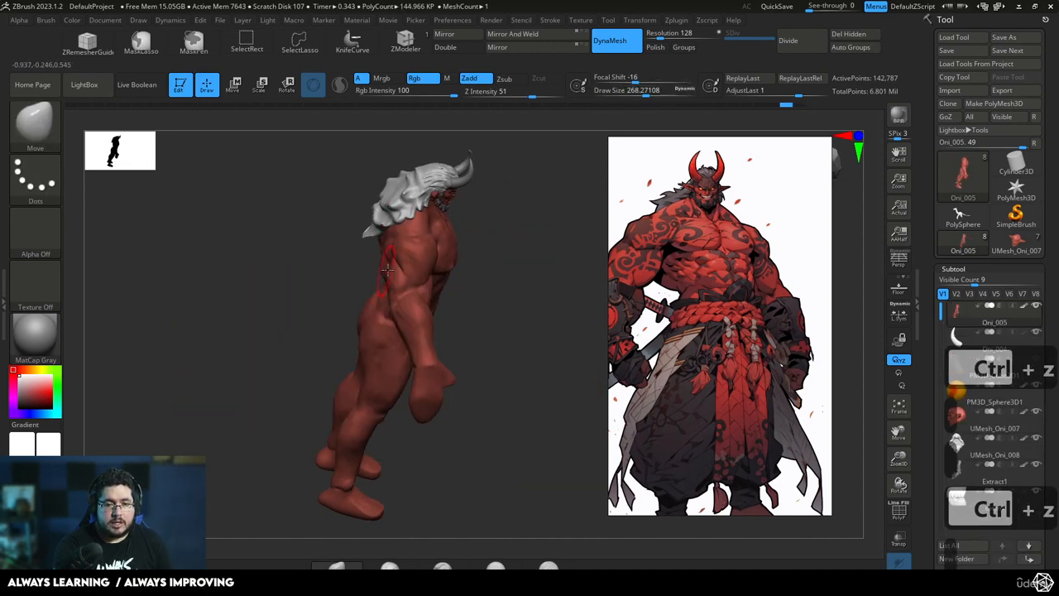
key(ctrl+z)
mouse_move(333, 298)
mouse_down()
mouse_move(447, 258)
mouse_move(476, 266)
mouse_up()
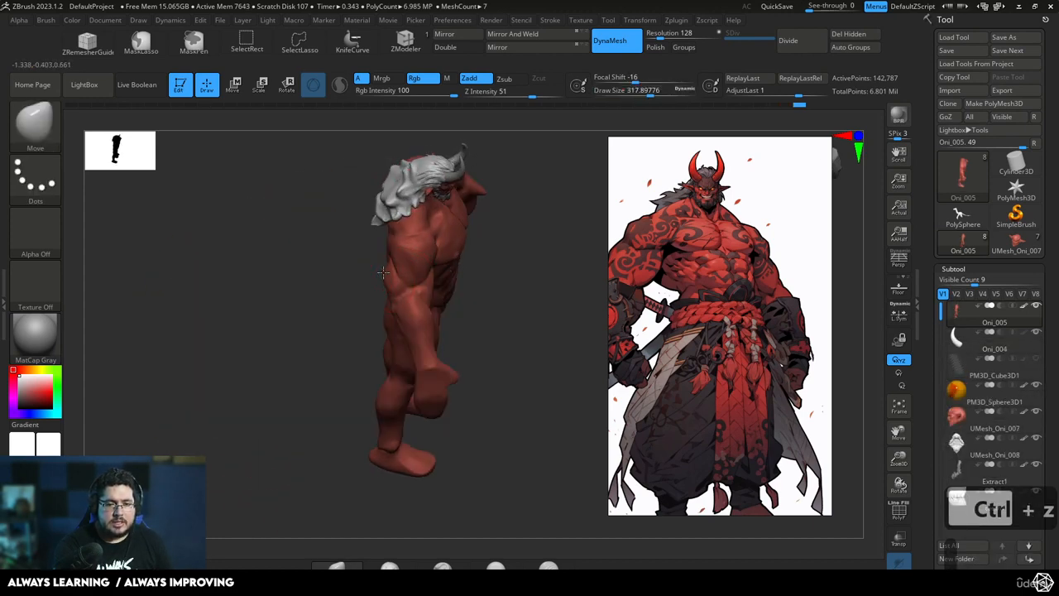
drag(334, 322, 434, 286)
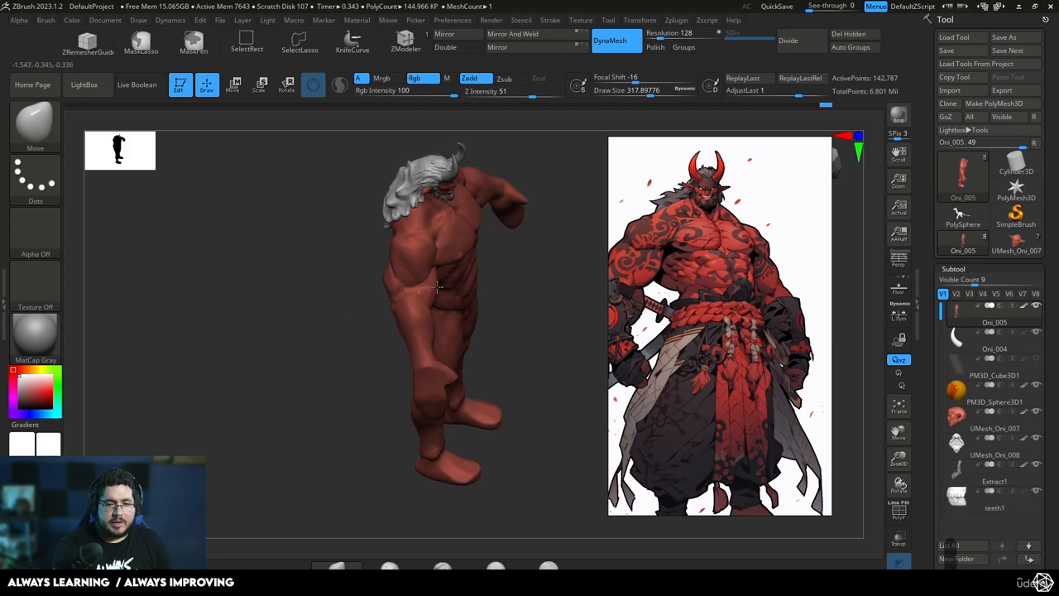
Reshape the side of the oni's upper arm below the deltoid with the Move brush at a draw size of about 228
mouse_move(361, 374)
mouse_down()
mouse_move(353, 324)
mouse_move(314, 359)
mouse_move(385, 364)
mouse_up()
key(s)
drag(402, 254, 414, 269)
key(s)
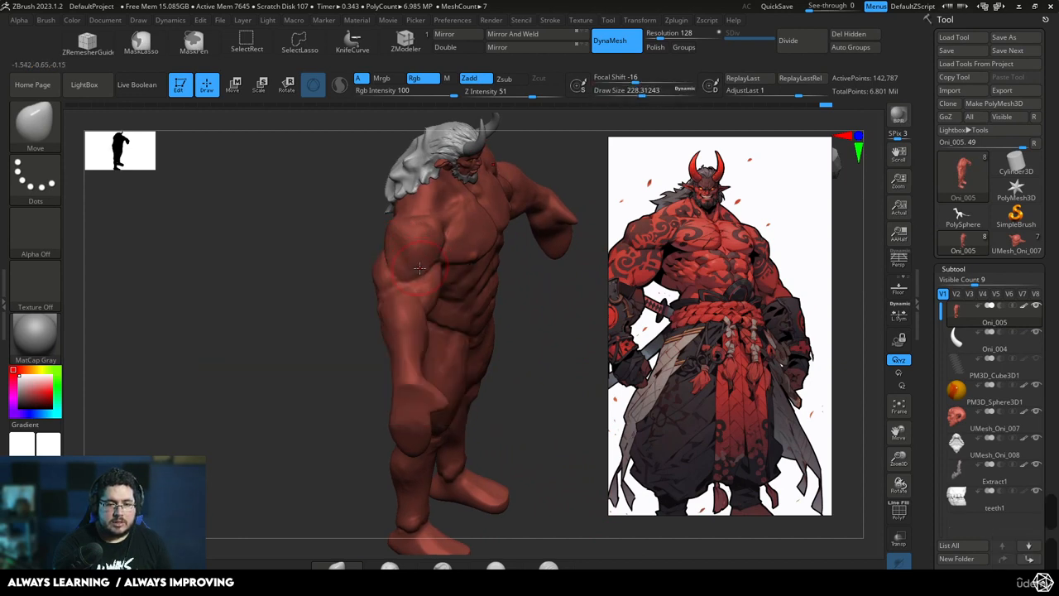
Refine the oni's outer shoulder contours from the front with the Move brush at a draw size of about 234
drag(341, 321, 322, 310)
key(space)
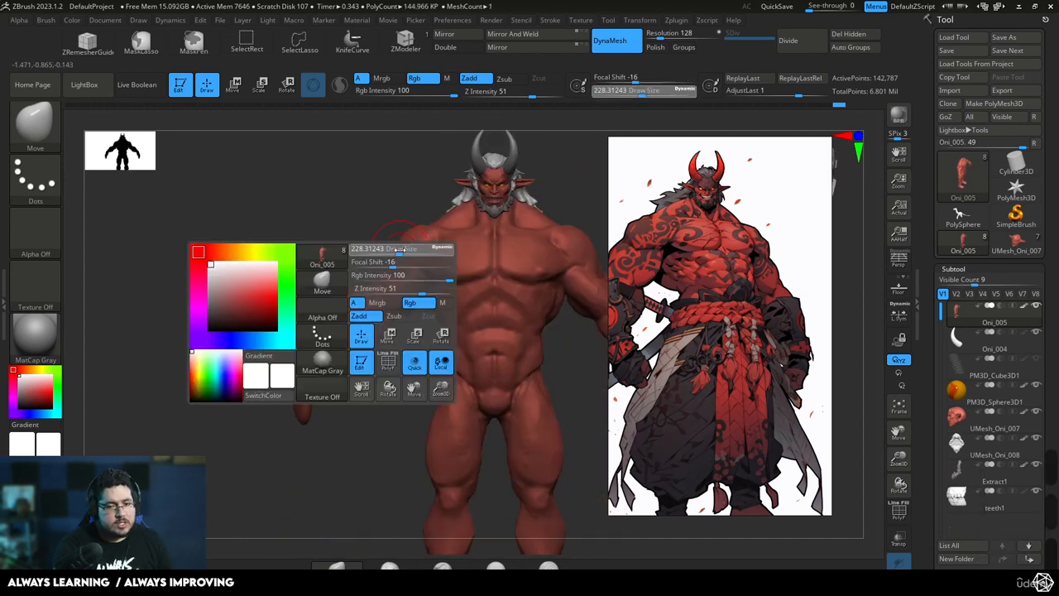
drag(399, 249, 395, 254)
drag(331, 310, 361, 313)
key(space)
drag(395, 253, 395, 253)
shift+drag(355, 306, 327, 303)
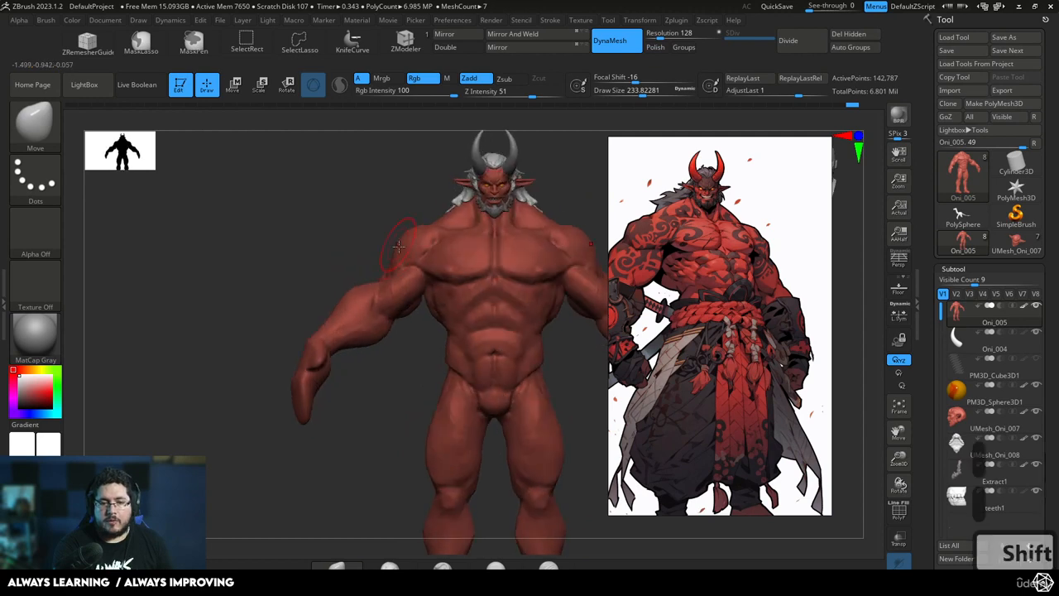
key(space)
mouse_move(399, 247)
mouse_down()
mouse_move(422, 245)
mouse_move(392, 261)
mouse_move(374, 243)
mouse_move(402, 255)
mouse_up()
key(space)
Build up the oni's shoulder muscle with the ClayBuildup brush at a draw size of about 172
key(b)
key(c)
key(b)
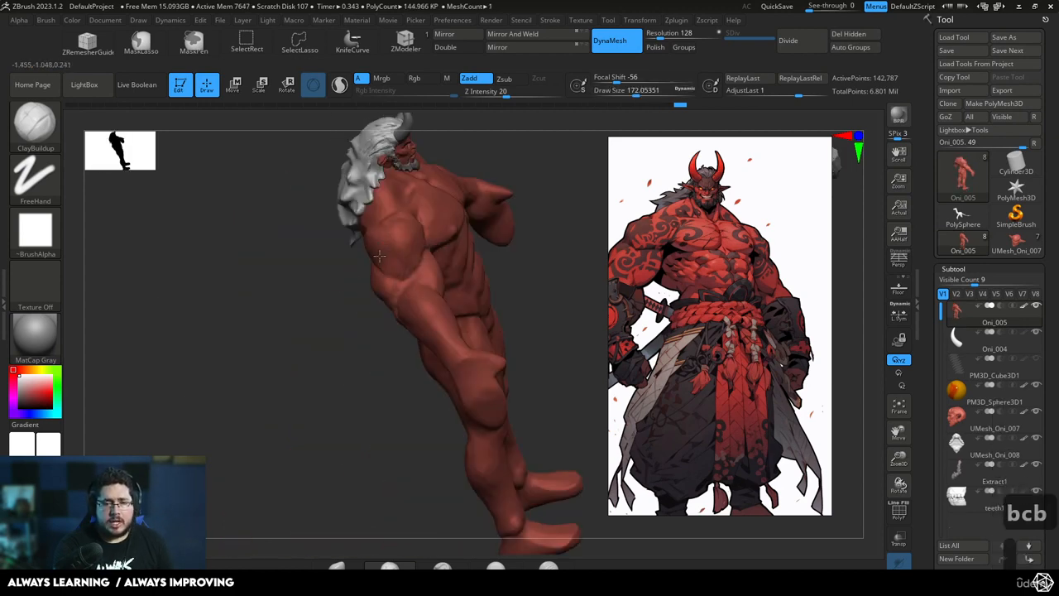
mouse_move(353, 350)
shift+mouse_down()
mouse_move(402, 244)
mouse_move(376, 258)
shift+mouse_up()
alt+drag(647, 291, 474, 261)
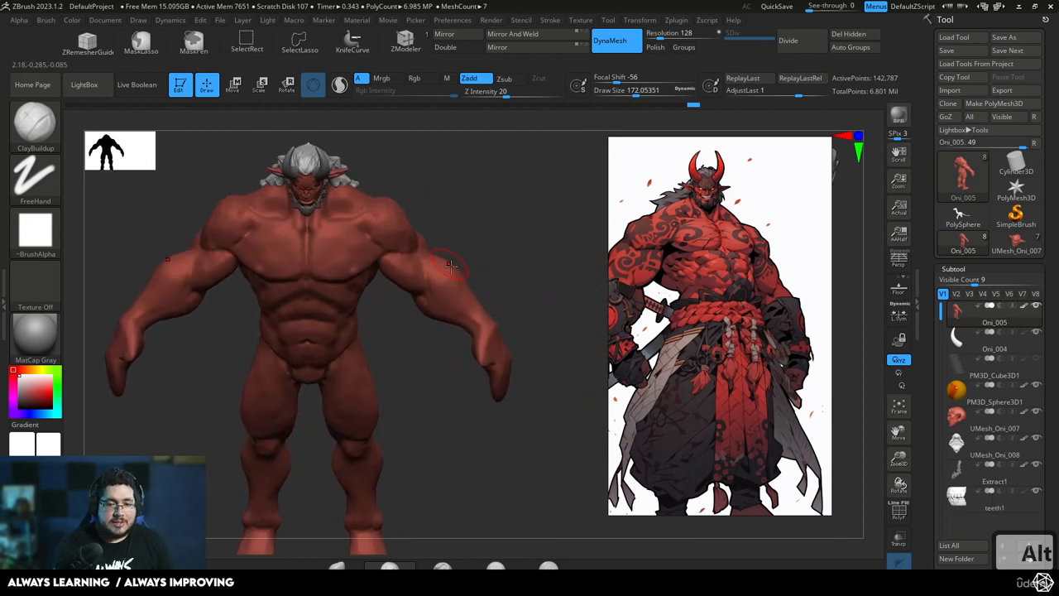
Flatten the oni's arm muscles with the TrimDynamic brush at a draw size of about 172
key(b)
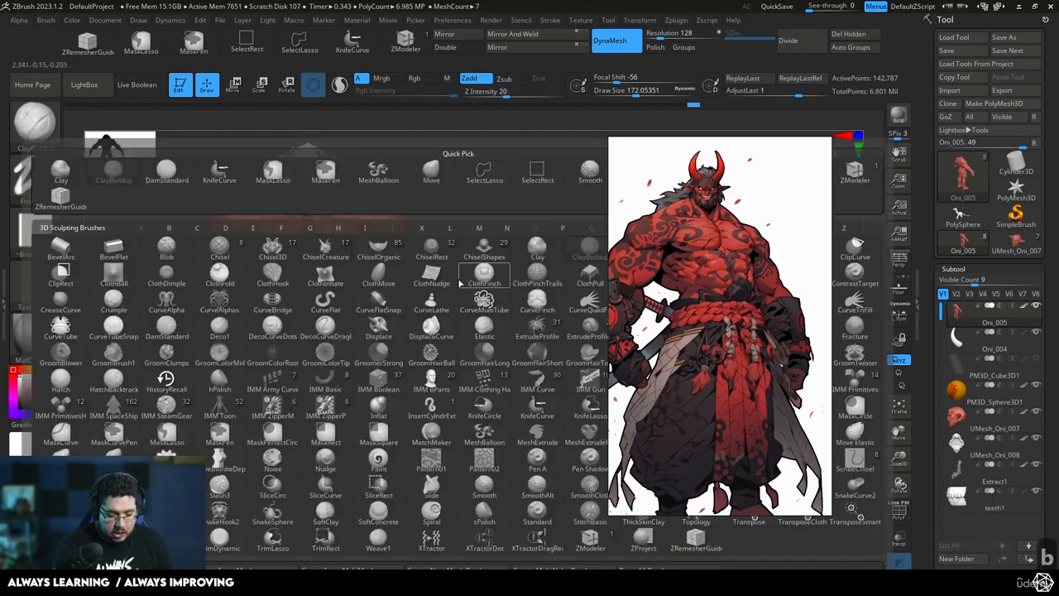
key(t)
key(d)
right_drag(458, 264, 449, 284)
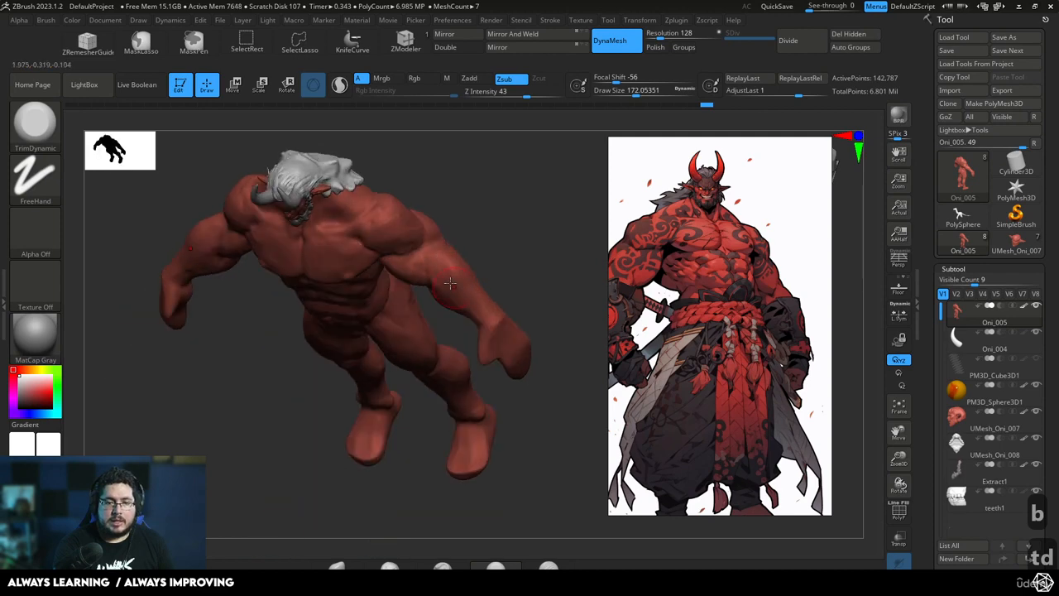
mouse_move(469, 246)
right_down()
mouse_move(459, 284)
mouse_move(472, 265)
mouse_move(473, 348)
mouse_move(491, 296)
mouse_move(398, 433)
mouse_move(419, 359)
mouse_move(385, 406)
mouse_move(475, 201)
mouse_move(489, 271)
mouse_move(547, 226)
right_up()
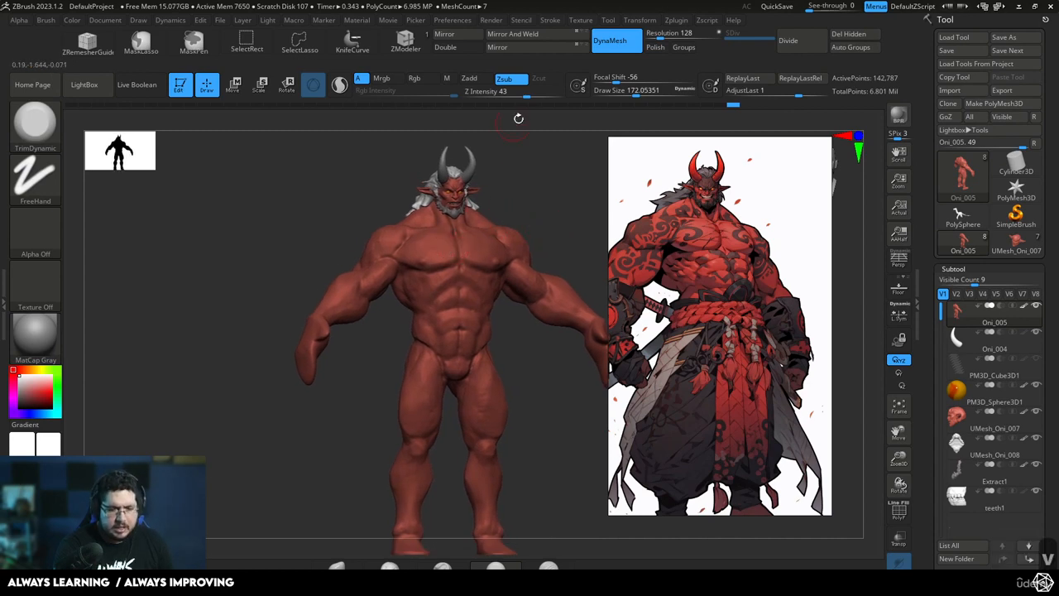
Reshape the oni's neck and trapezius area with the Move brush at a draw size of about 293
key(b)
key(m)
key(v)
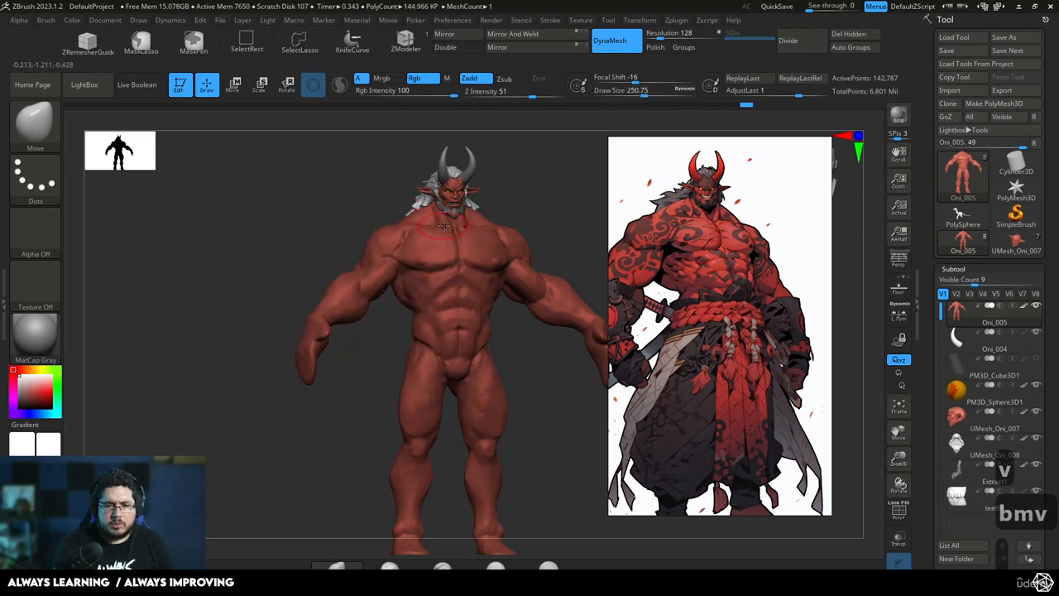
key(bracketright)
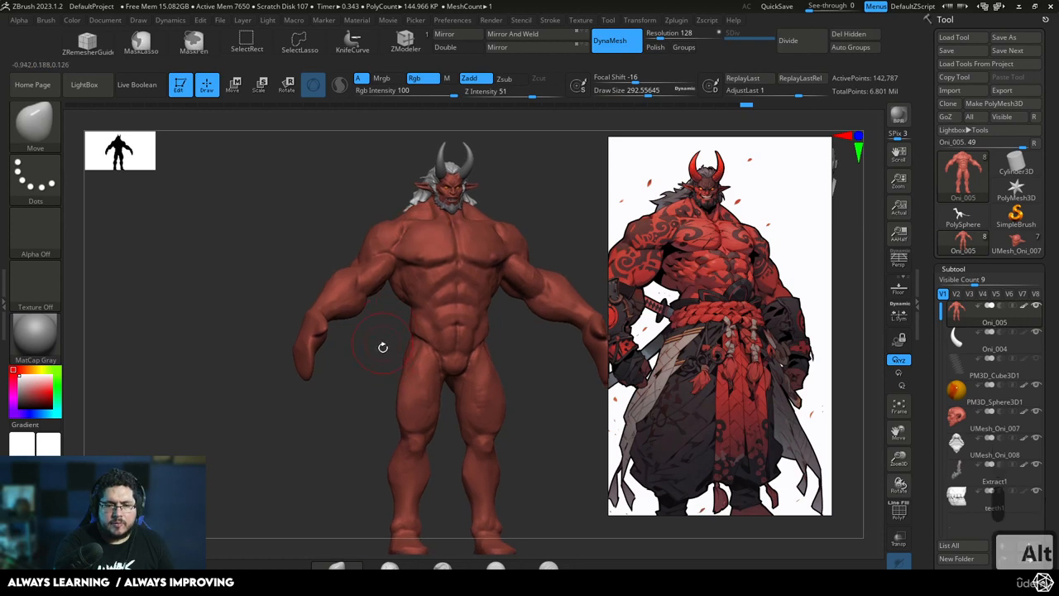
mouse_move(381, 347)
mouse_down()
mouse_move(488, 277)
mouse_move(475, 245)
mouse_move(453, 276)
mouse_move(458, 256)
mouse_up()
Reshape the oni's arms and shoulders with the Move brush, using draw sizes of about 408 and 344
key(space)
key(space)
mouse_move(447, 307)
mouse_down()
mouse_move(480, 301)
mouse_move(467, 300)
mouse_move(469, 266)
mouse_up()
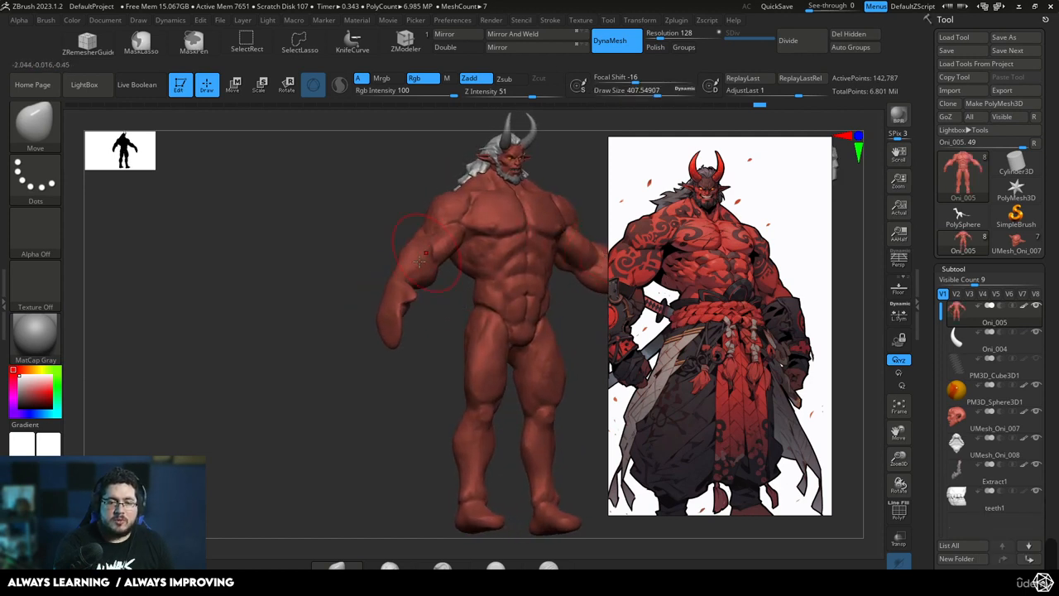
key(space)
drag(416, 305, 413, 304)
mouse_move(421, 304)
mouse_down()
mouse_move(402, 300)
mouse_move(381, 269)
mouse_move(350, 295)
mouse_move(371, 295)
mouse_move(383, 249)
mouse_move(357, 278)
mouse_move(404, 277)
mouse_move(421, 244)
mouse_up()
key(space)
key(space)
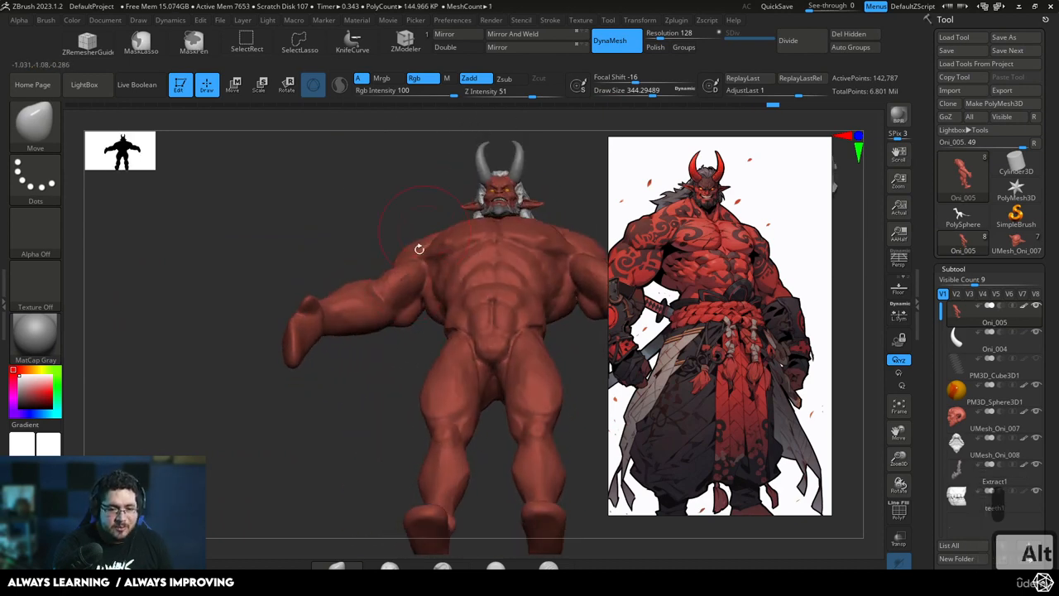
Flatten the planes of the oni's shoulders and upper arms with TrimDynamic, reducing the draw size to about 187
key(b)
key(t)
key(d)
key(space)
drag(416, 299, 408, 299)
drag(407, 297, 413, 266)
key(space)
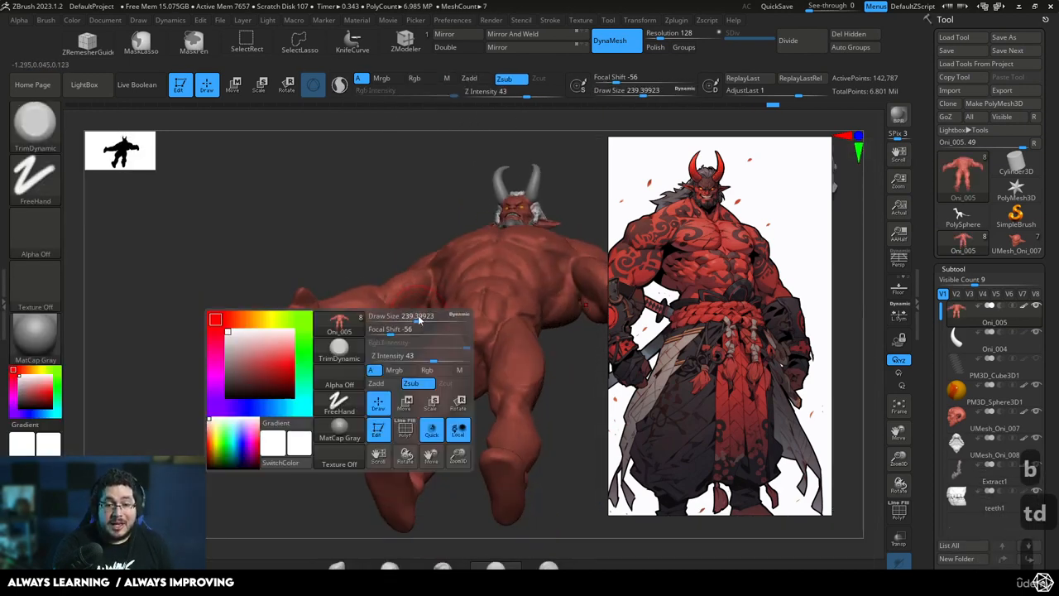
drag(421, 317, 414, 316)
drag(411, 324, 418, 319)
drag(414, 391, 421, 327)
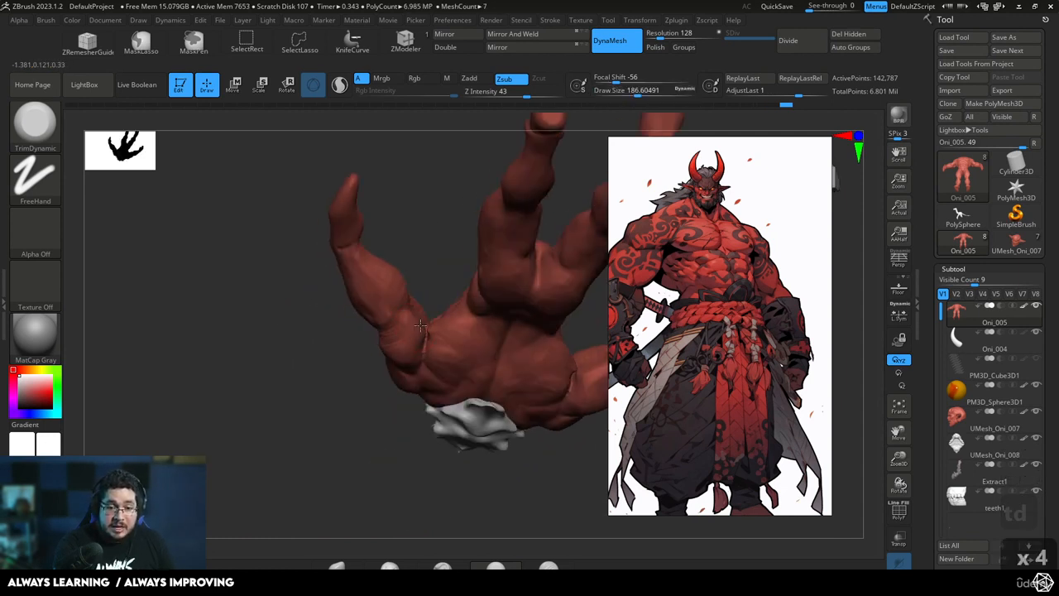
mouse_move(431, 272)
mouse_down()
mouse_move(416, 364)
mouse_move(408, 331)
mouse_up()
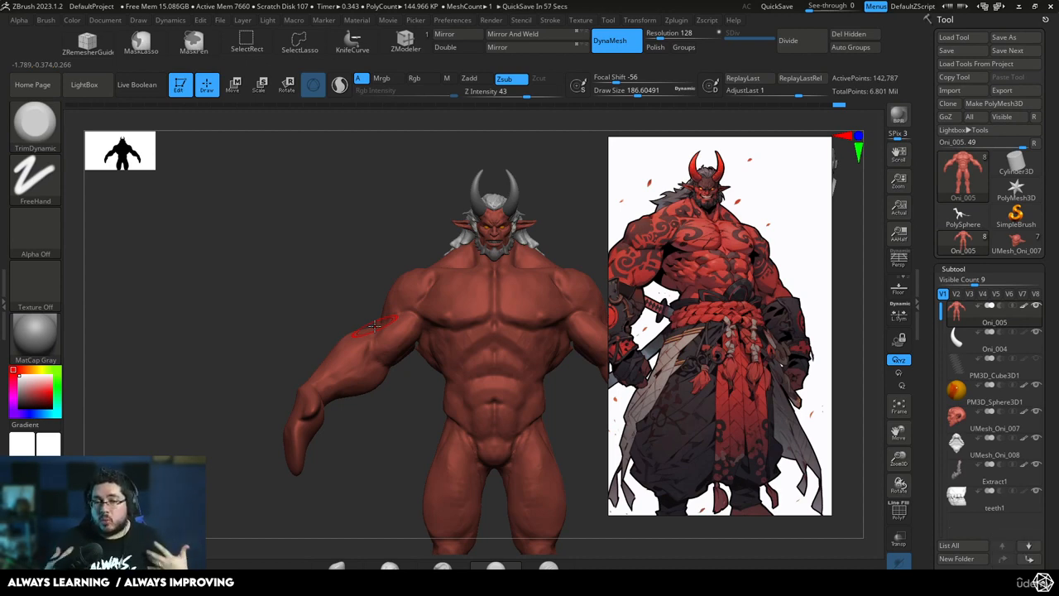
key(b)
key(m)
key(comma)
key(v)
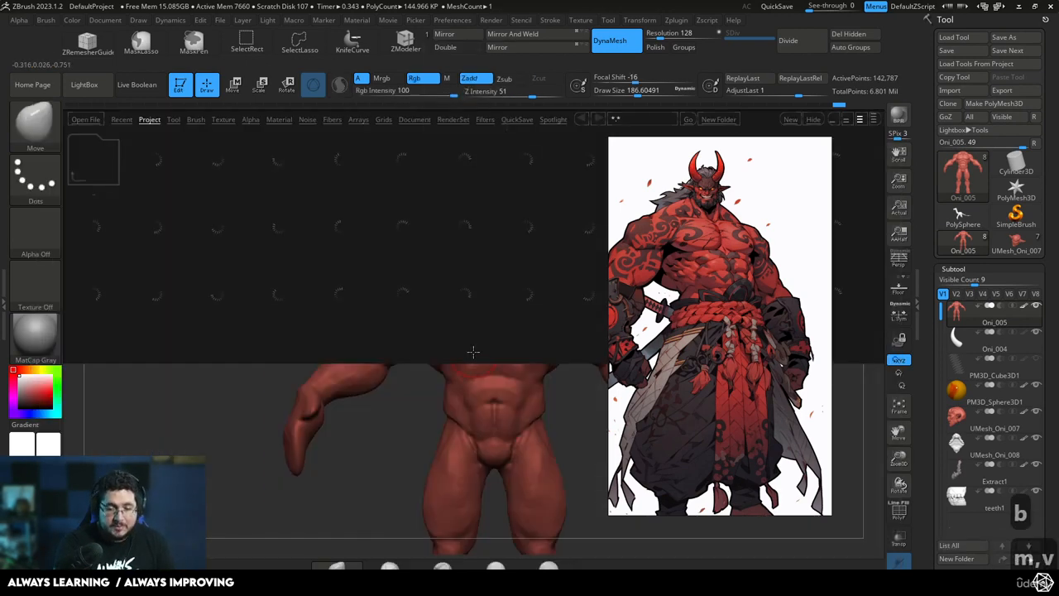
key(comma)
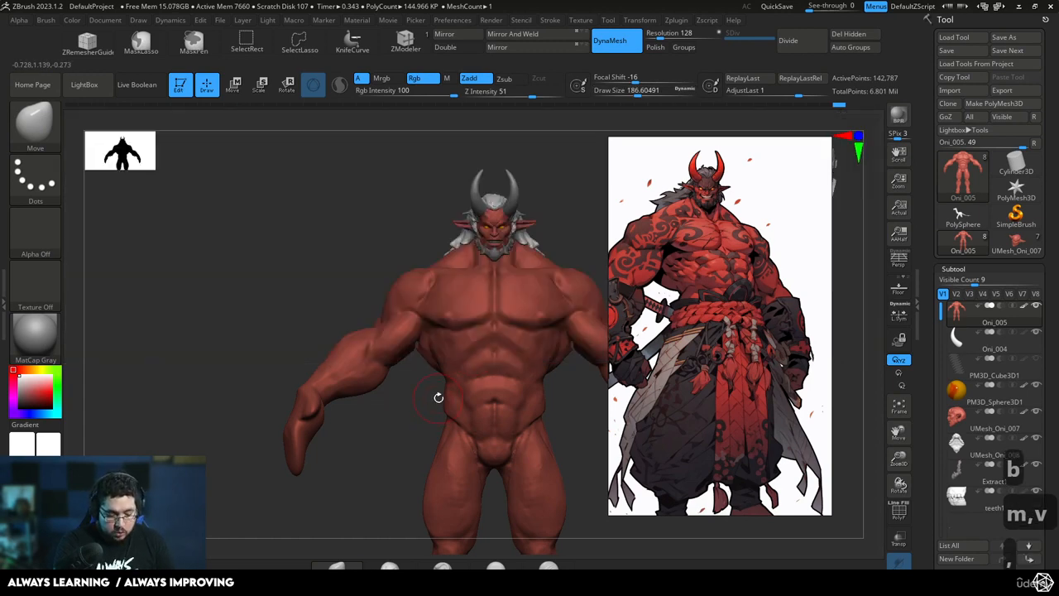
Adjust the shape of the oni's abdomen with the Move brush at a draw size of about 286
drag(403, 436, 439, 432)
key(space)
click(463, 357)
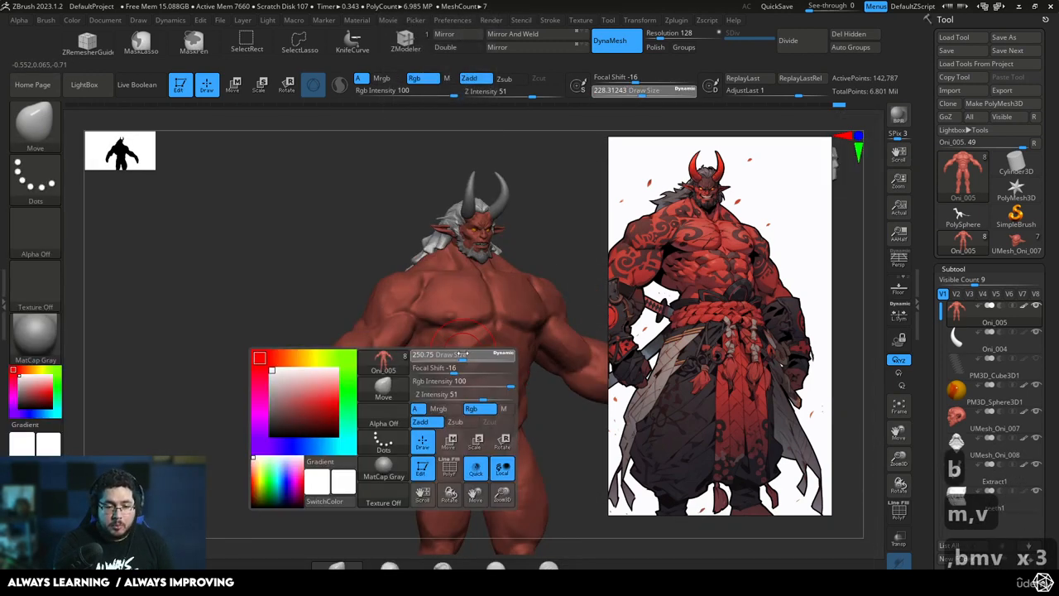
key(b)
key(m)
key(v)
key(space)
click(461, 366)
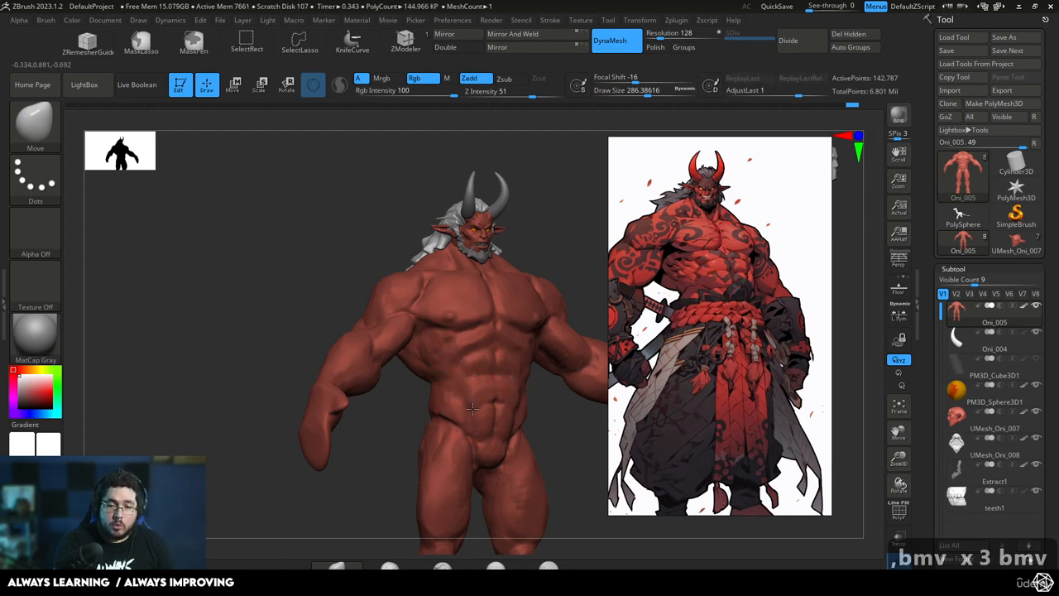
drag(473, 409, 476, 404)
Try reshaping the oni's body in profile with the Move brush at a draw size of about 331, and undo the stroke
right_drag(532, 397, 380, 467)
key(space)
right_drag(440, 388, 484, 380)
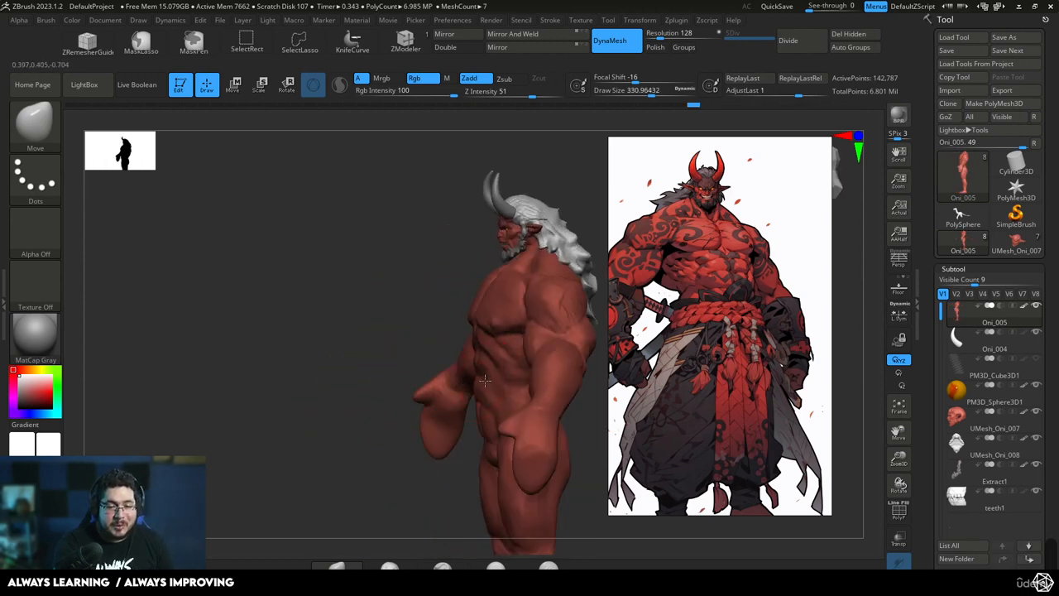
mouse_move(528, 485)
mouse_down()
mouse_move(527, 451)
mouse_move(525, 464)
mouse_up()
key(ctrl+z)
Reposition the oni's forearms and hands with the Move brush at a draw size of about 593
mouse_move(397, 305)
shift+right_down()
mouse_move(442, 329)
mouse_move(385, 320)
mouse_move(378, 266)
shift+right_up()
key(space)
drag(357, 349, 369, 347)
key(space)
drag(329, 411, 340, 411)
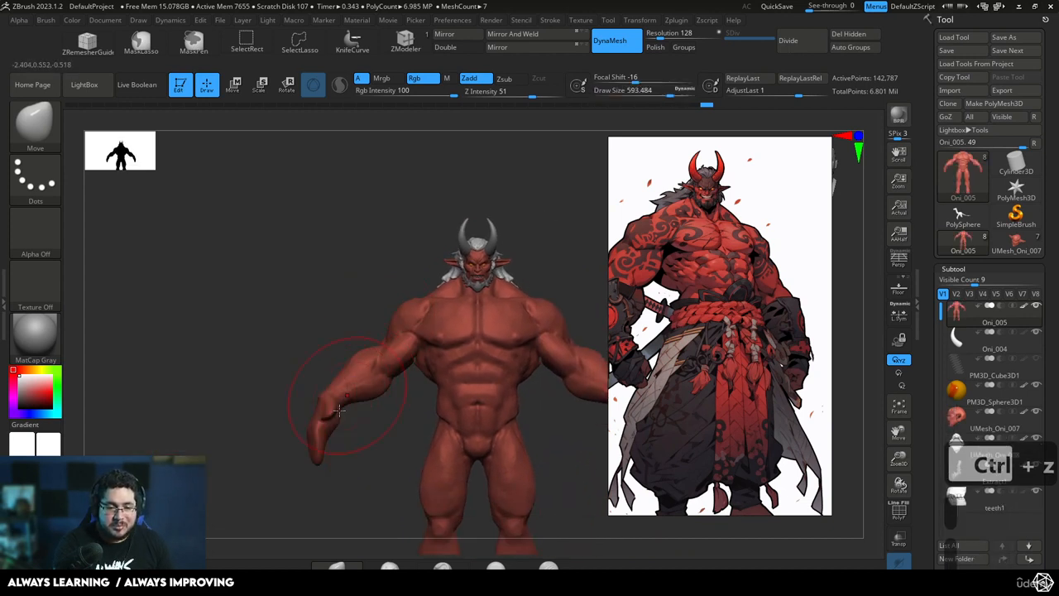
drag(317, 449, 315, 453)
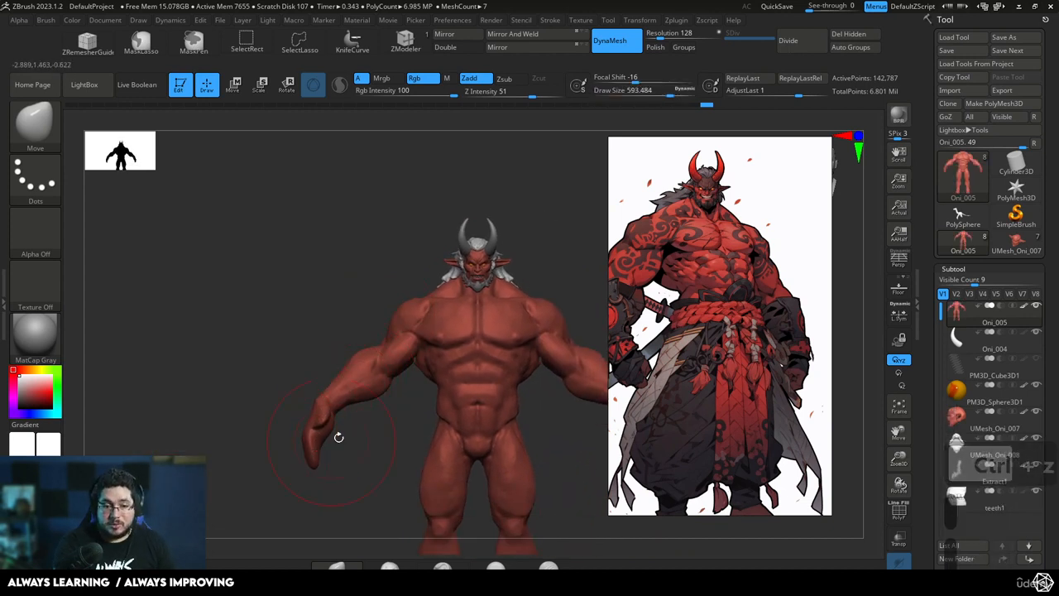
alt+right_drag(401, 453, 327, 412)
Refine the upper contour of the oni's arms near the elbows with the Move brush at a draw size of about 365
alt+right_drag(506, 304, 461, 273)
key(space)
drag(357, 364, 342, 364)
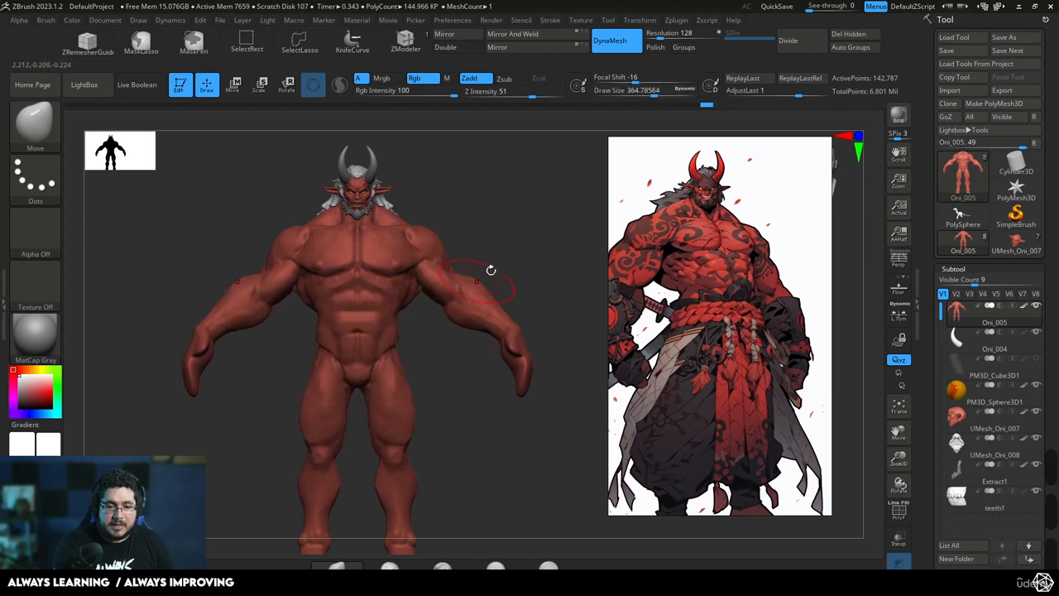
alt+right_drag(490, 269, 506, 251)
Flatten the oni's forearm surfaces with TrimDynamic at a draw size of about 167
key(b)
key(t)
key(d)
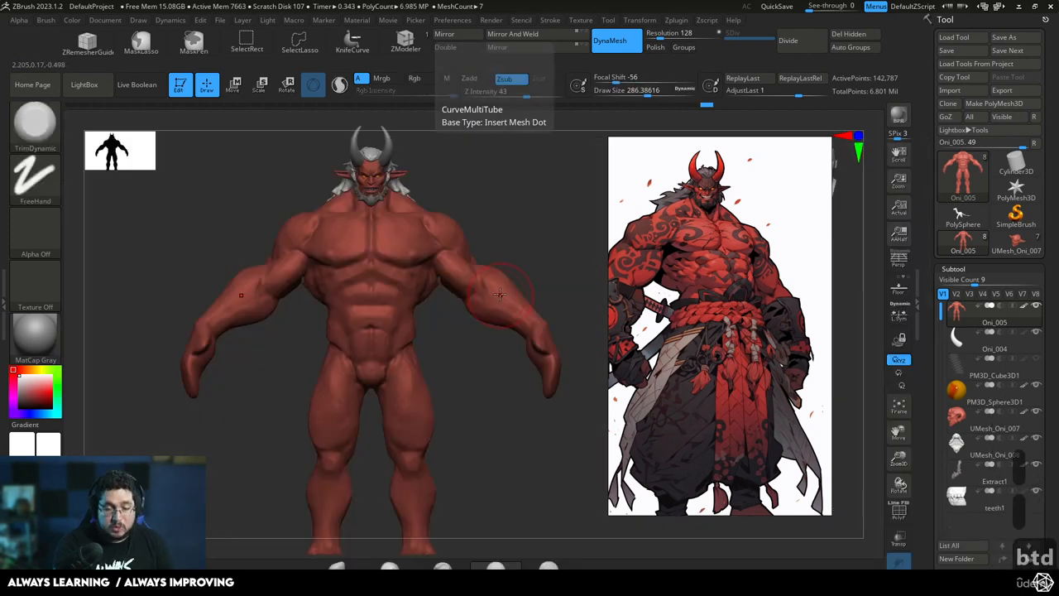
key(space)
drag(400, 363, 384, 362)
right_drag(530, 246, 496, 282)
mouse_move(492, 298)
alt+right_down()
mouse_move(466, 312)
mouse_move(479, 369)
mouse_move(464, 383)
mouse_move(495, 387)
alt+right_up()
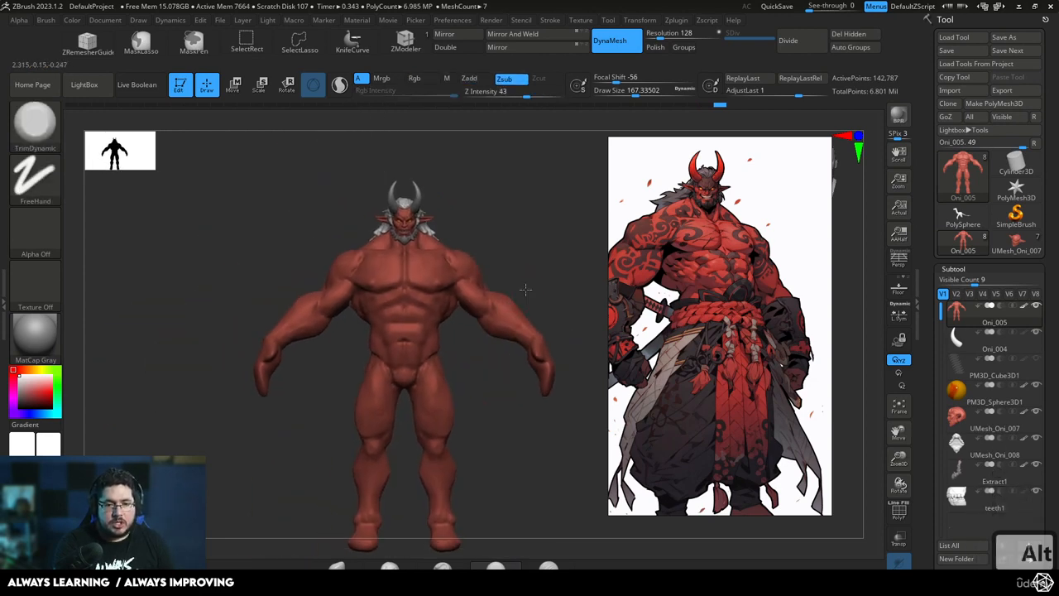
Load the saved Oni_005 tool file, moving the concept art reference aside to uncover the file dialog
alt+right_drag(526, 289, 586, 207)
click(966, 39)
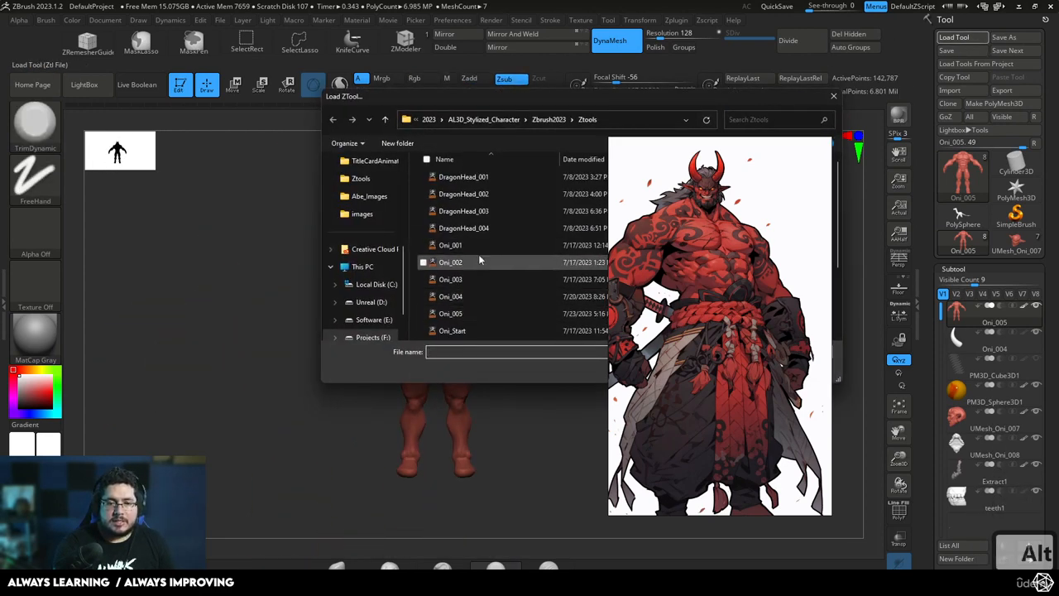
click(473, 317)
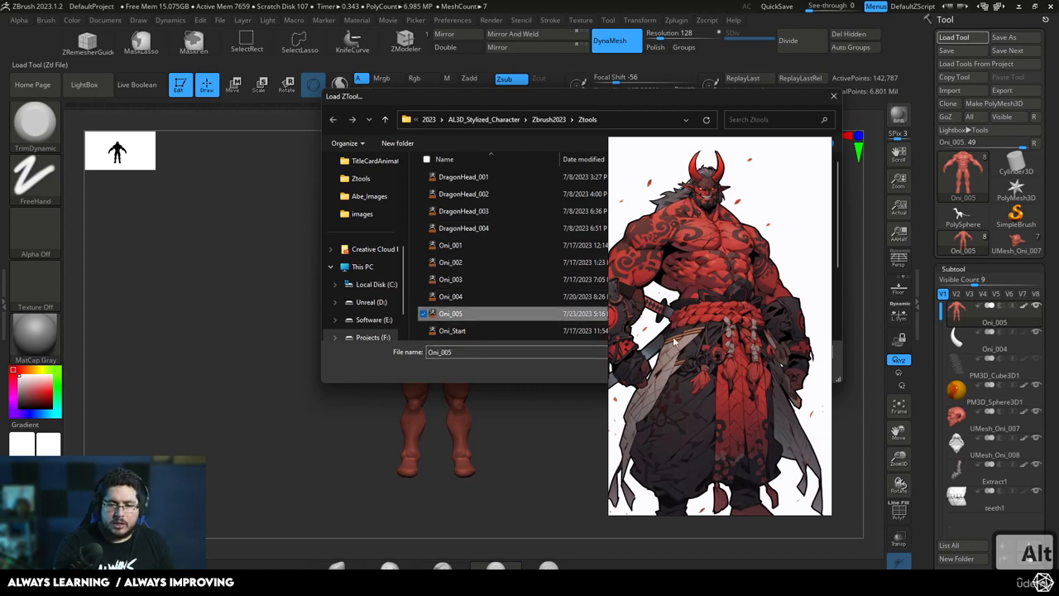
right_drag(699, 325, 1051, 356)
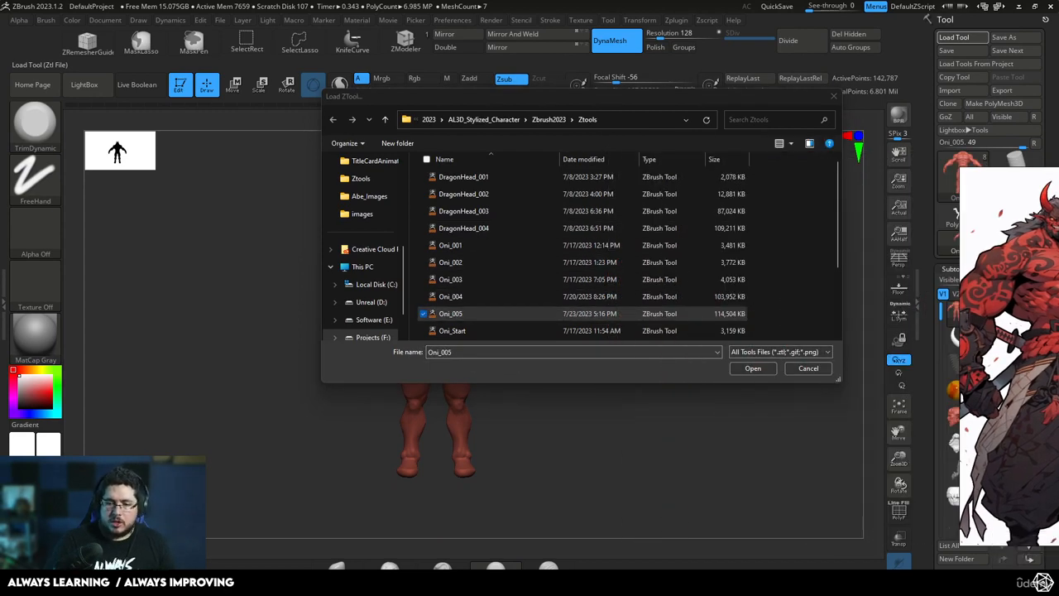
click(749, 369)
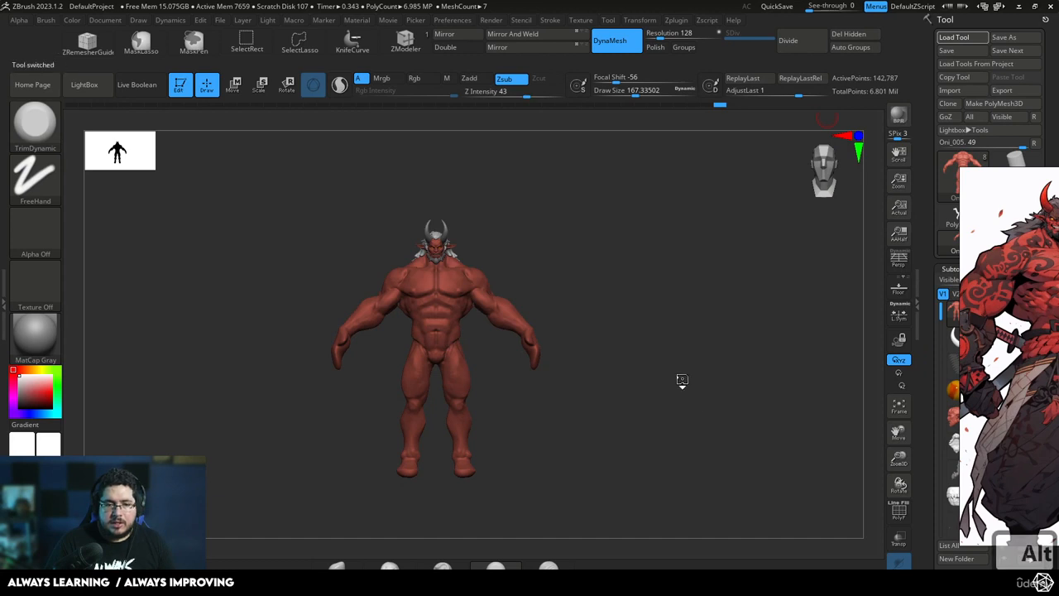
Snapshot the oni onto the canvas and place the UMesh_Oni_007 tool beside it at matching scale for comparison
drag(678, 379, 798, 375)
key(shift+s)
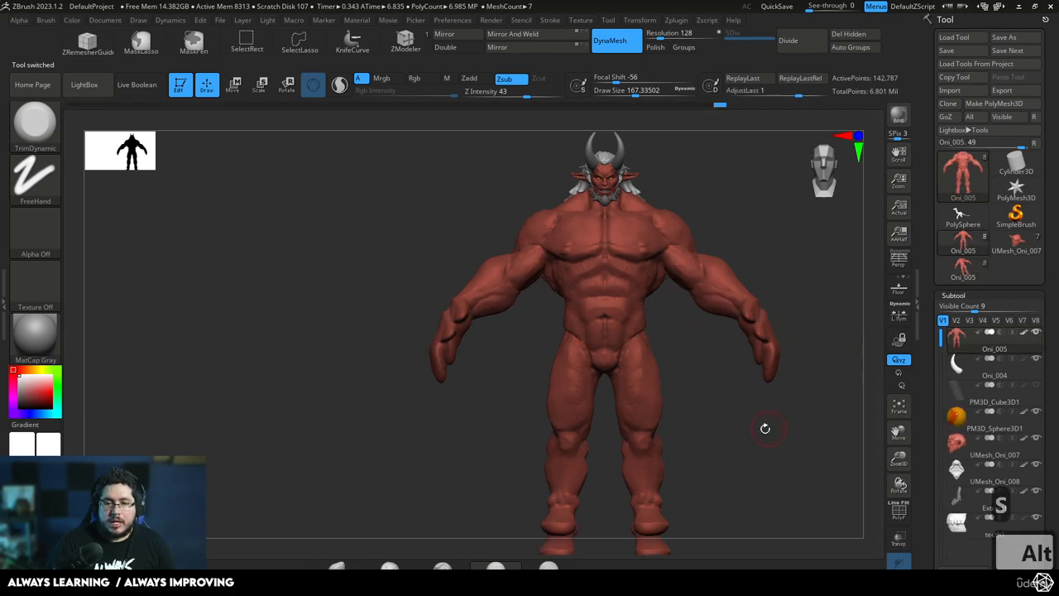
alt+drag(764, 428, 537, 394)
click(1014, 242)
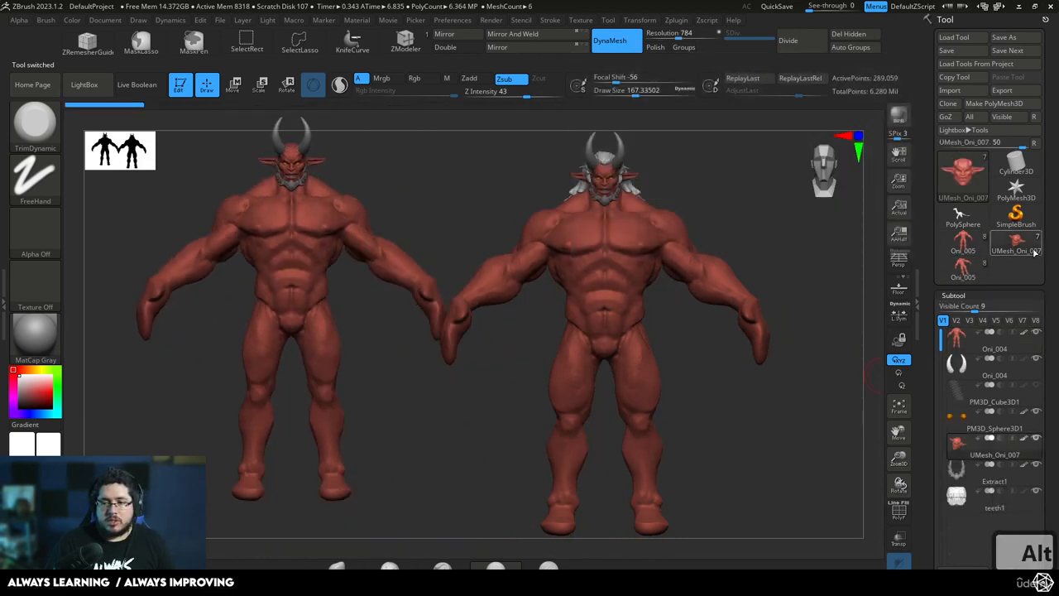
drag(550, 390, 460, 412)
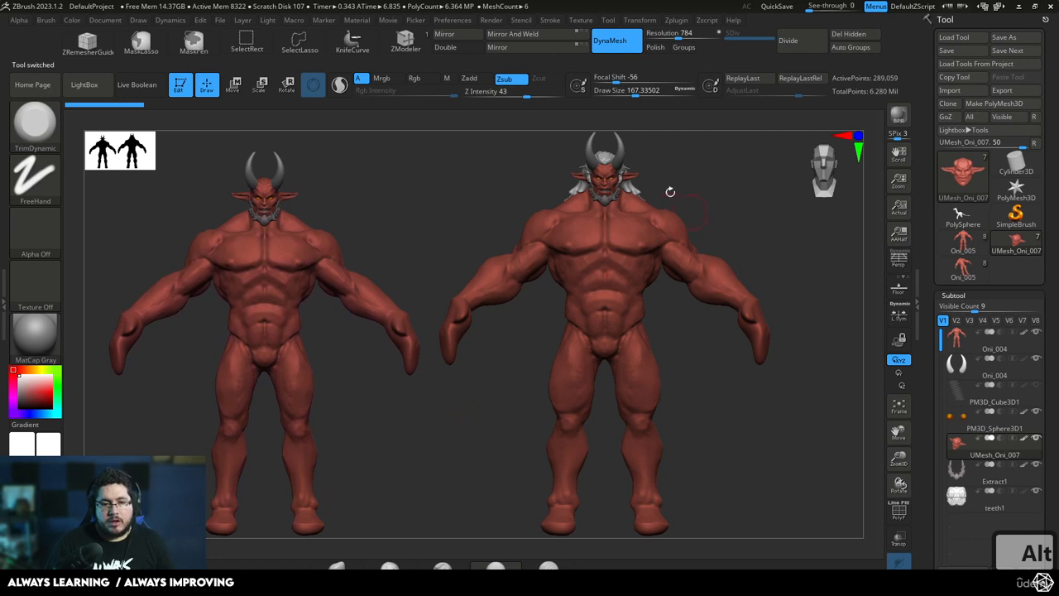